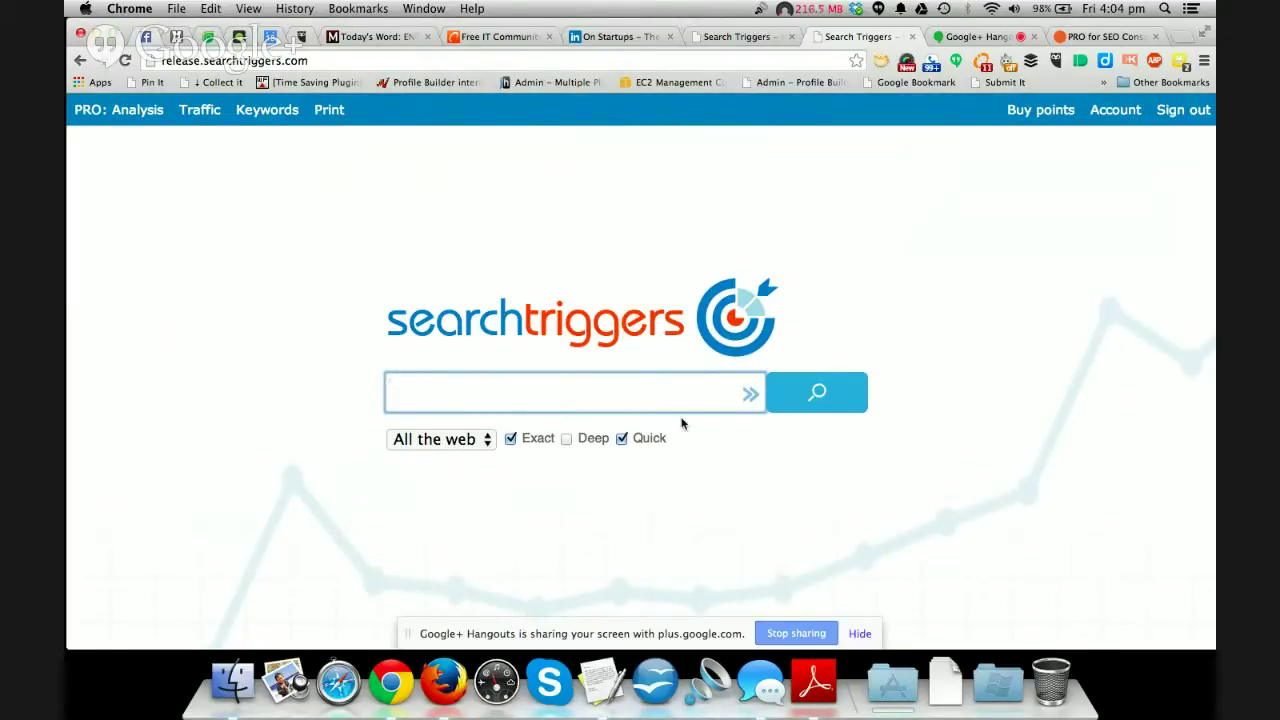
# Search all the web for "text marketing" with Exact turned off and Quick left on, and hide the screen-sharing notice
pyautogui.write('text mark')
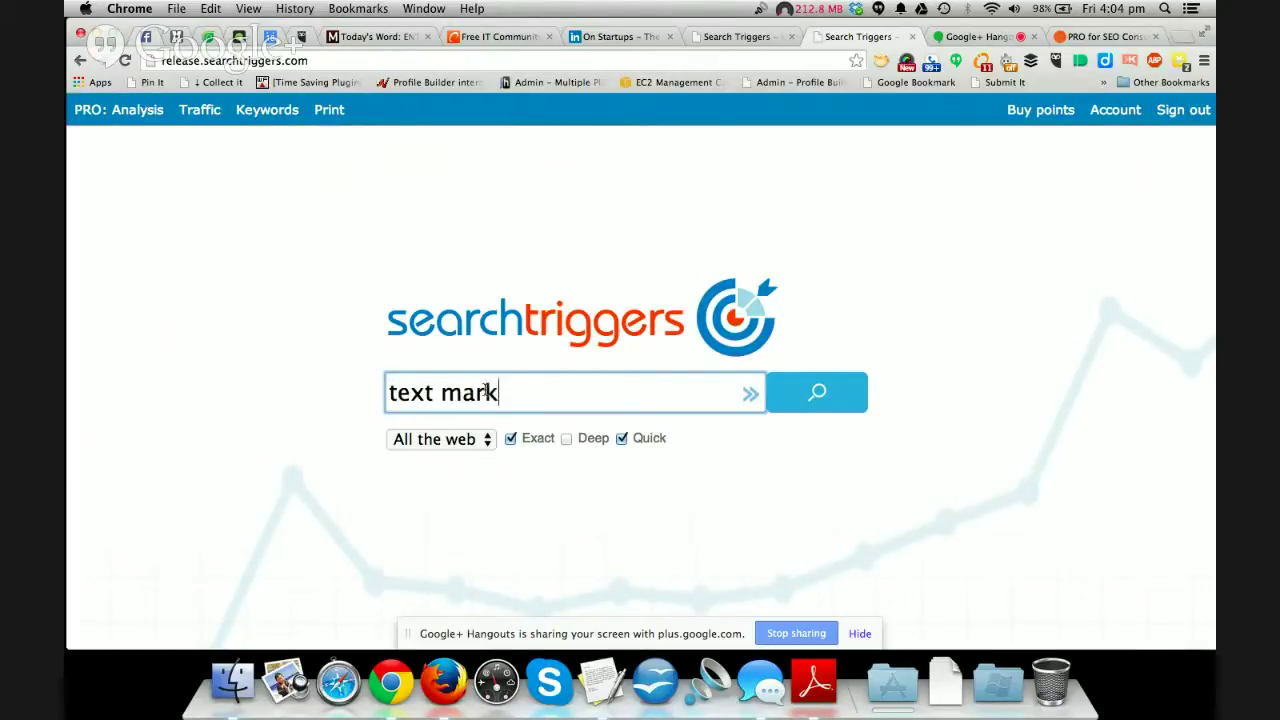
pyautogui.write('eting')
pyautogui.click(512, 440)
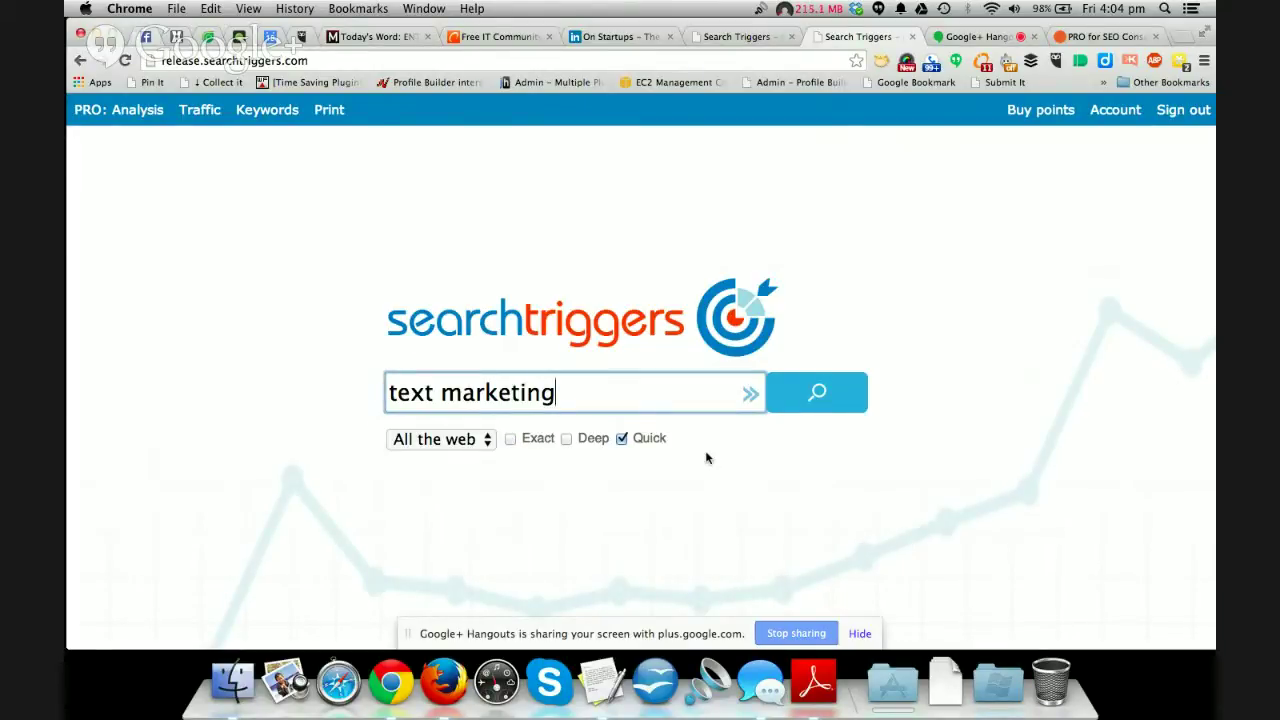
pyautogui.click(813, 393)
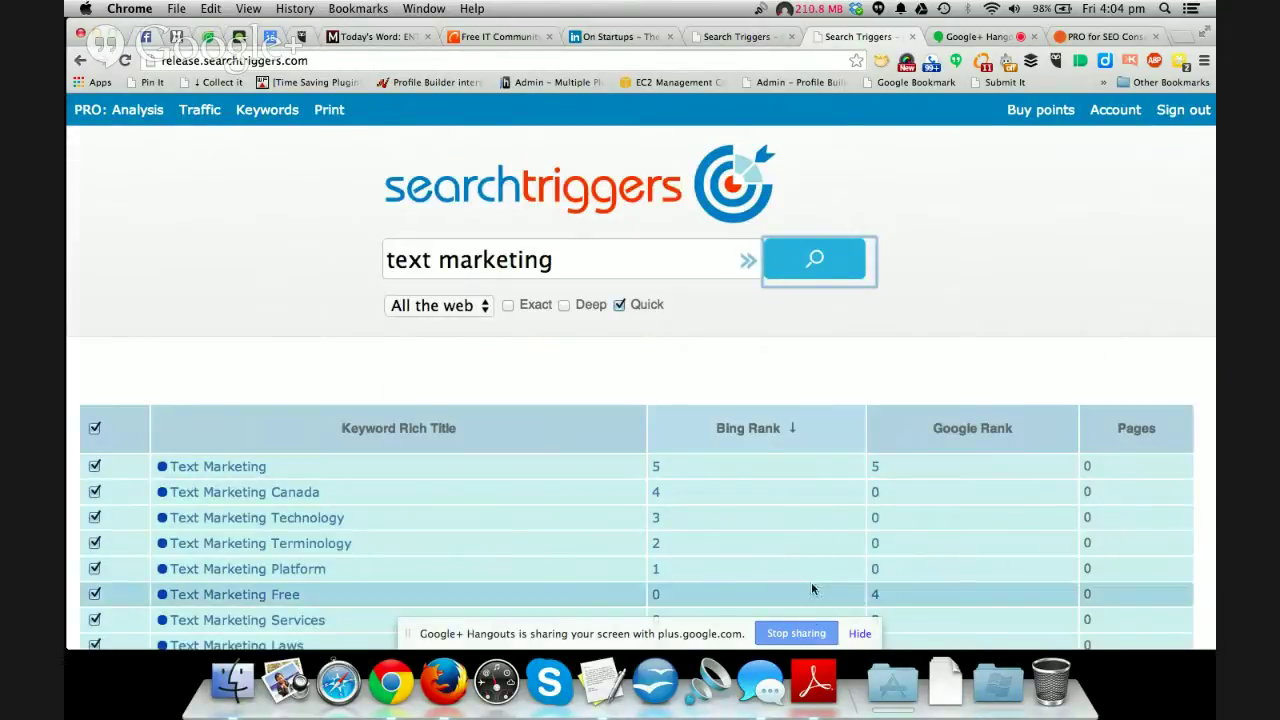
pyautogui.click(859, 633)
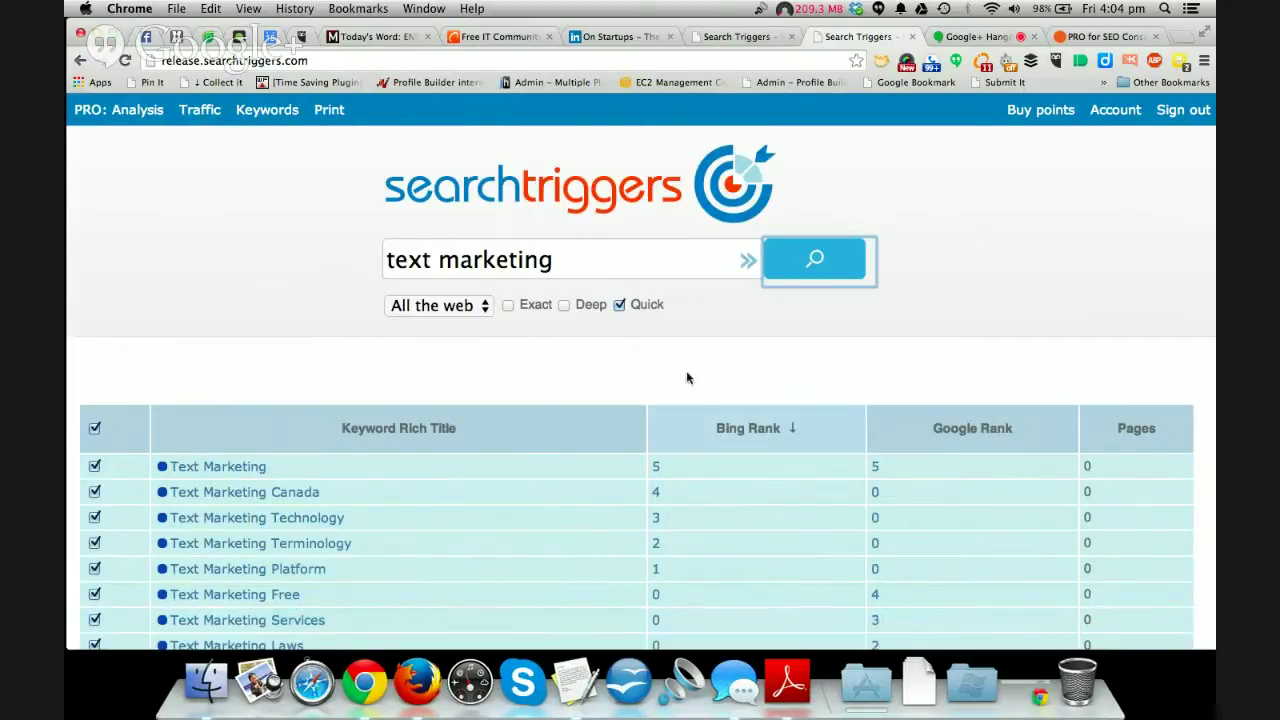
# Review the keyword results, sorting them by Google Rank and then by Bing Rank
pyautogui.scroll(-2, 686, 378)
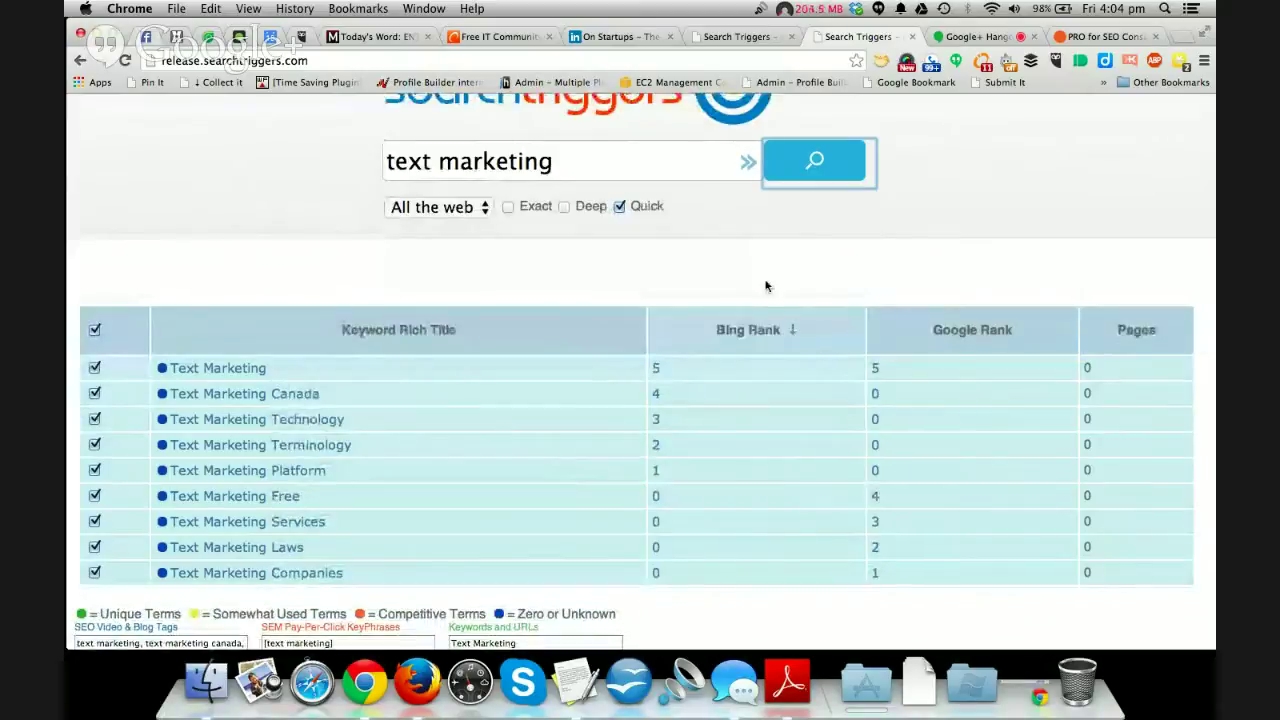
pyautogui.scroll(-1, 766, 285)
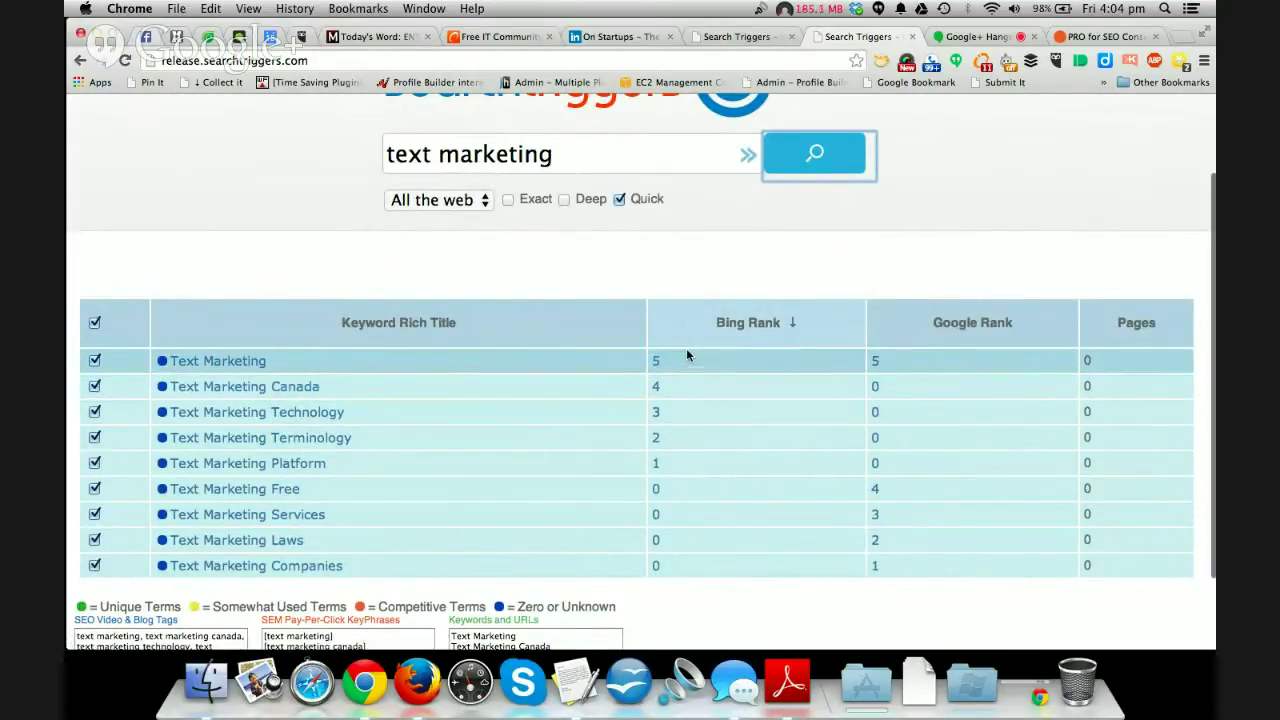
pyautogui.scroll(-1, 686, 350)
pyautogui.scroll(-1, 686, 355)
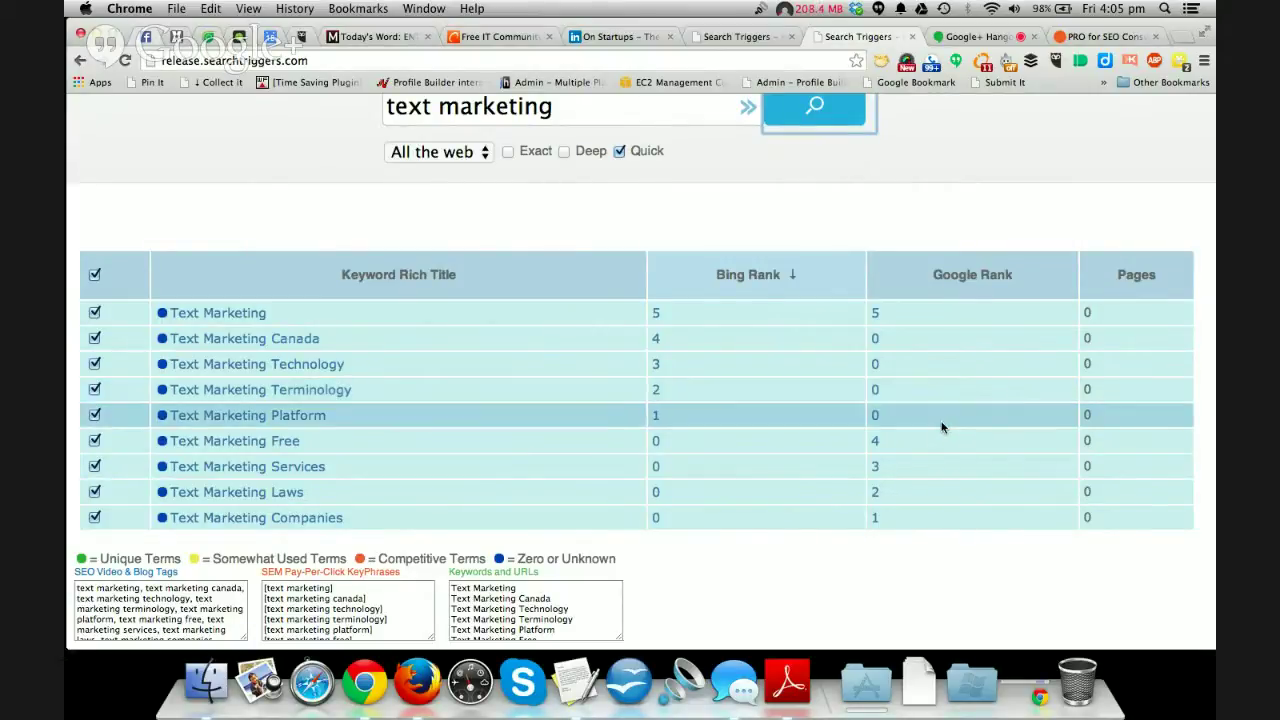
pyautogui.click(988, 280)
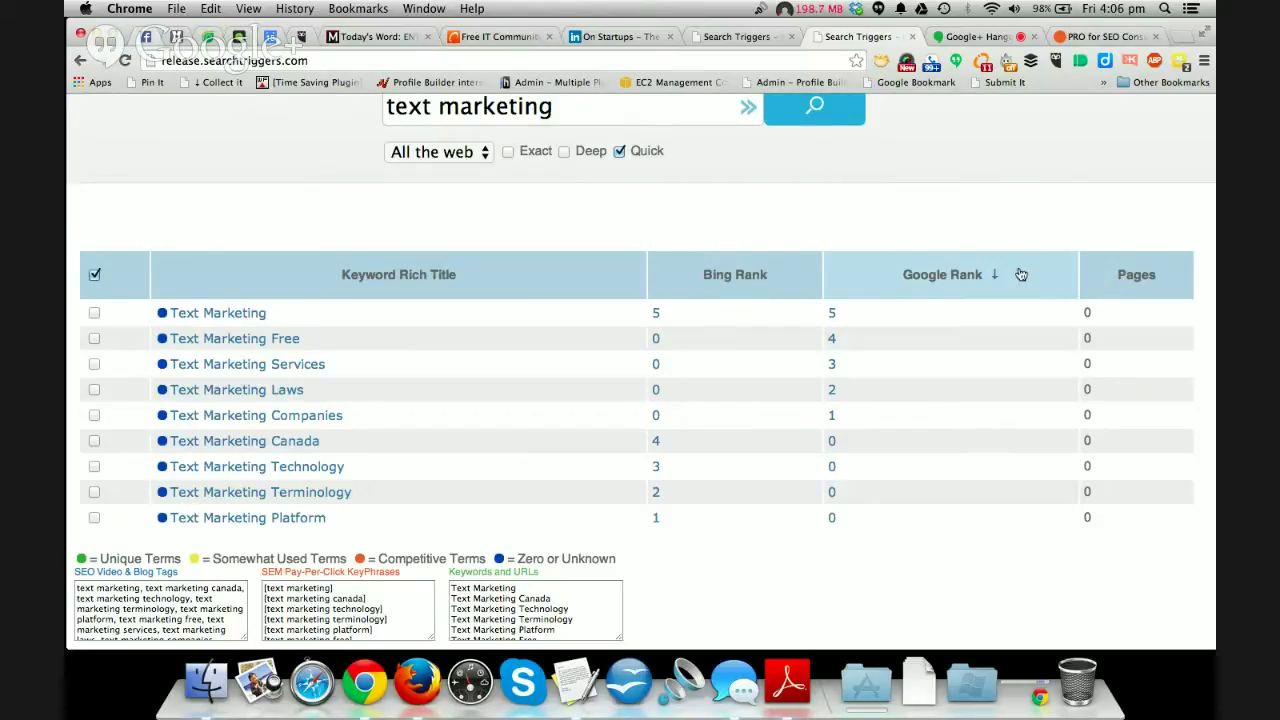
pyautogui.click(752, 279)
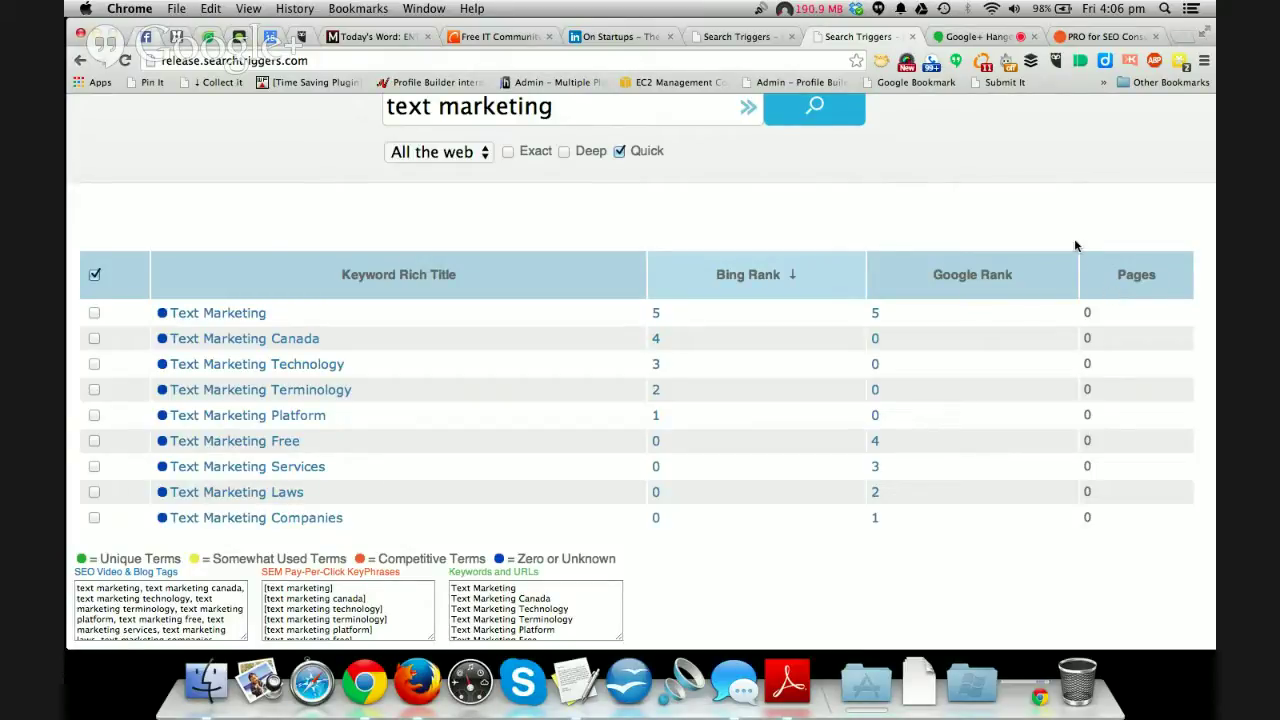
# Check the Google results for "text marketing terminology" as an exact quoted phrase, starting from its Google Rank value, and close the results page
pyautogui.click(876, 391)
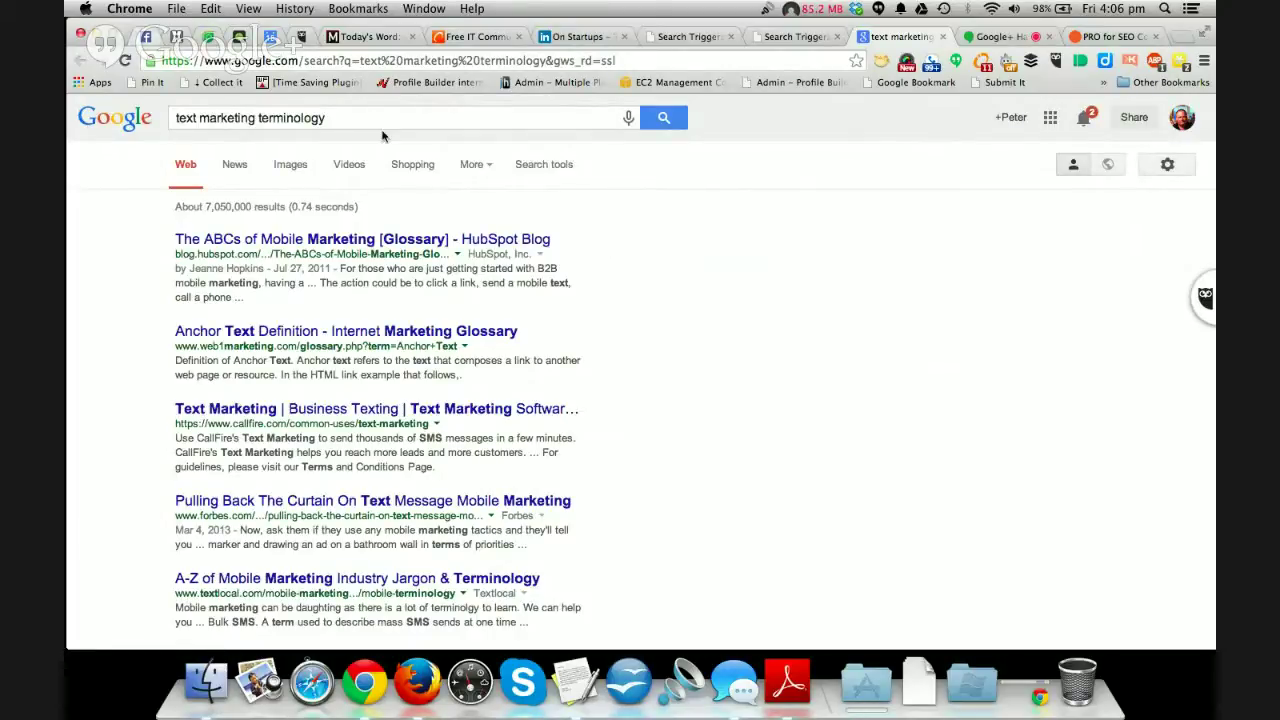
pyautogui.click(333, 120)
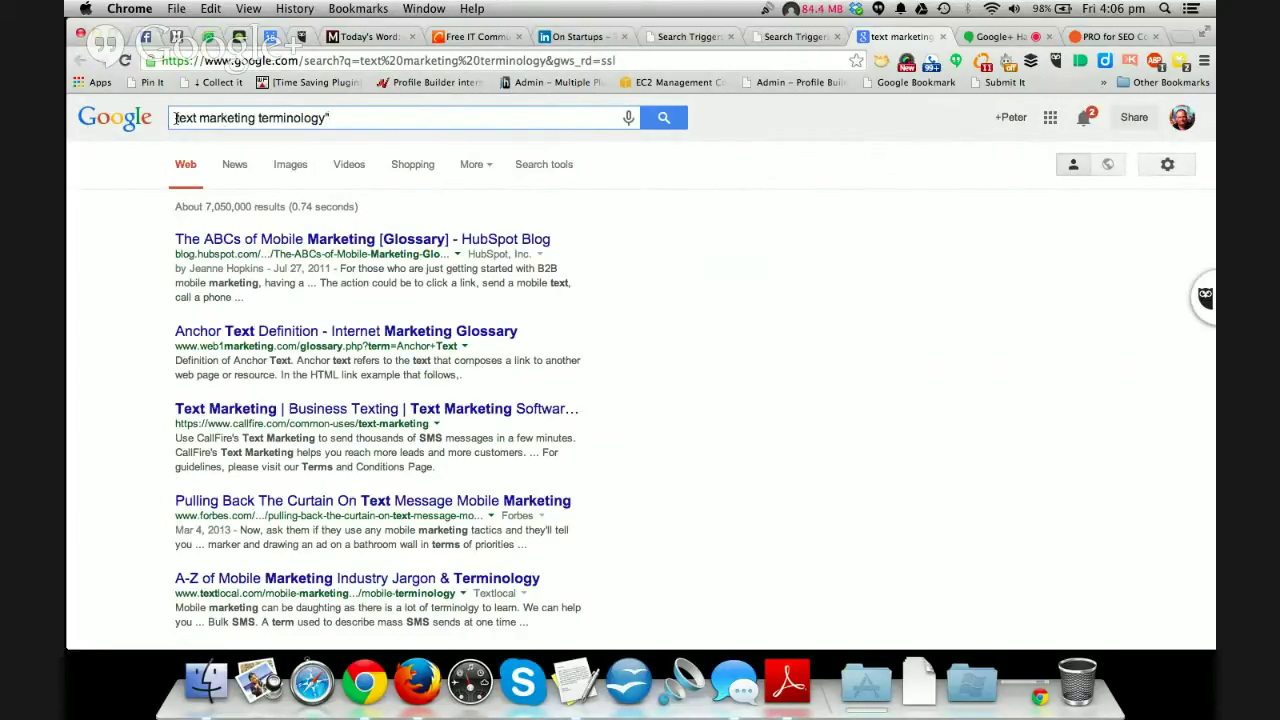
pyautogui.click(175, 118)
pyautogui.write('"')
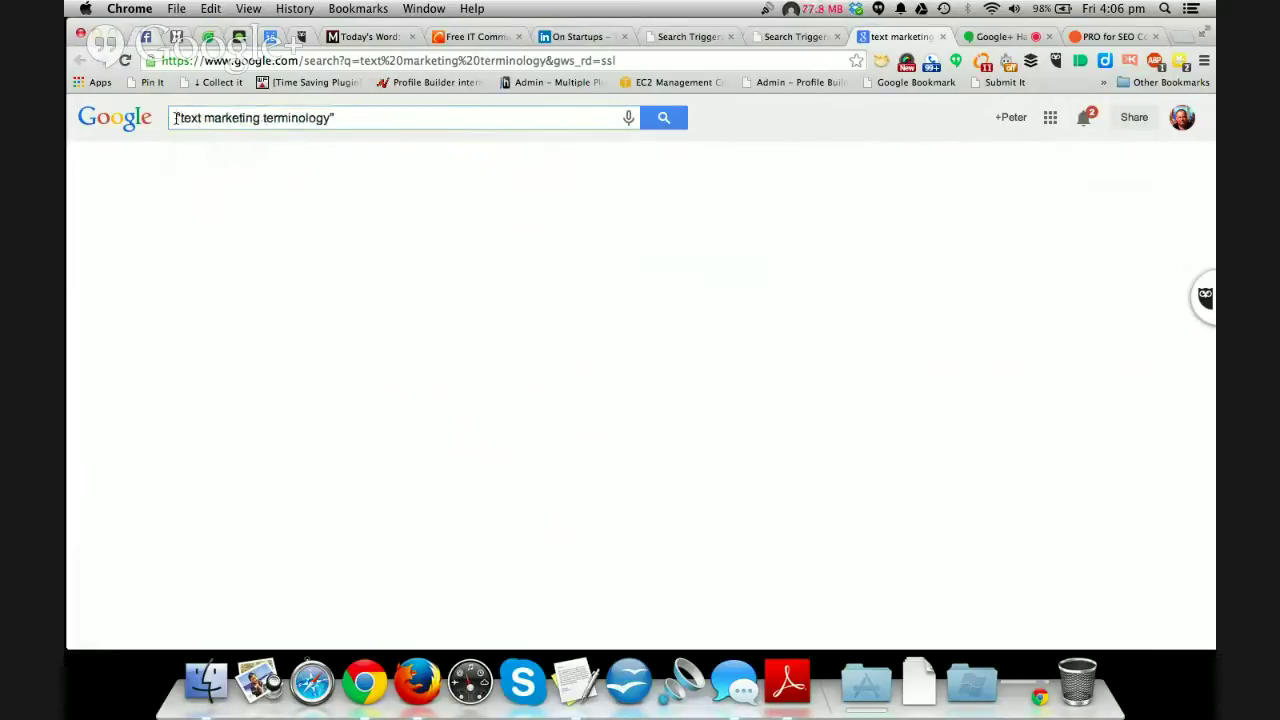
pyautogui.press('Return')
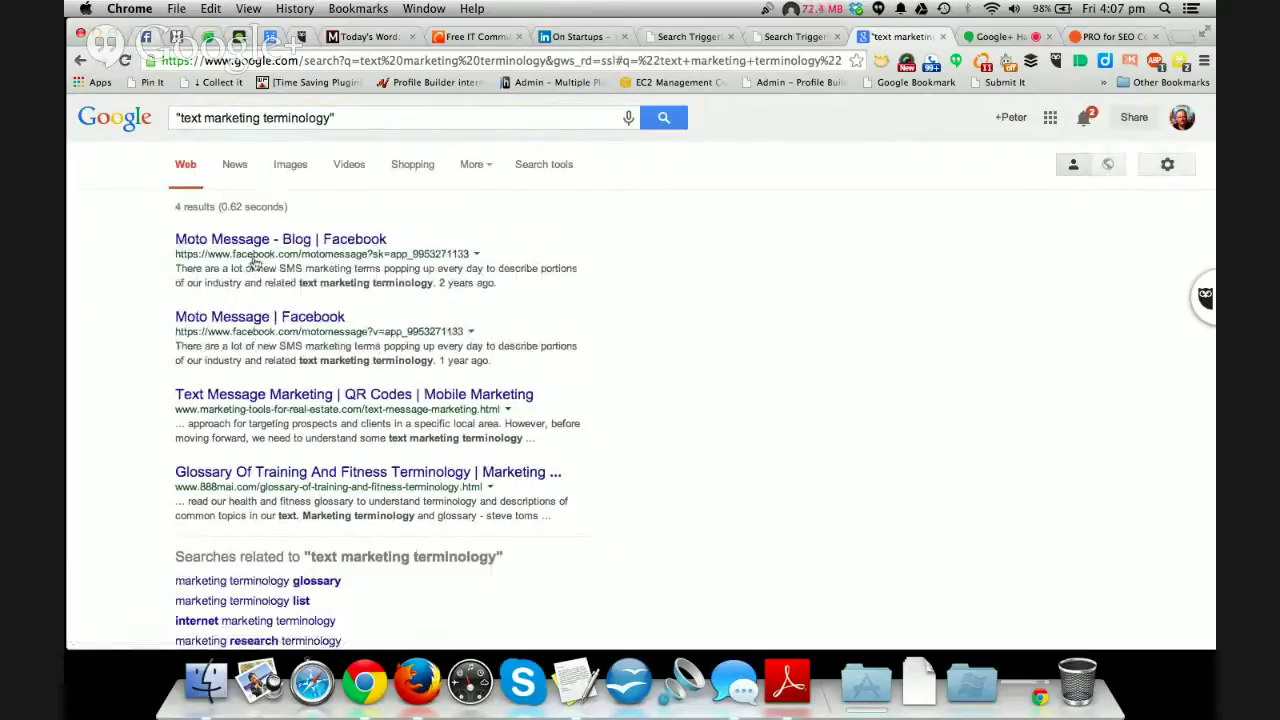
pyautogui.scroll(-1, 171, 324)
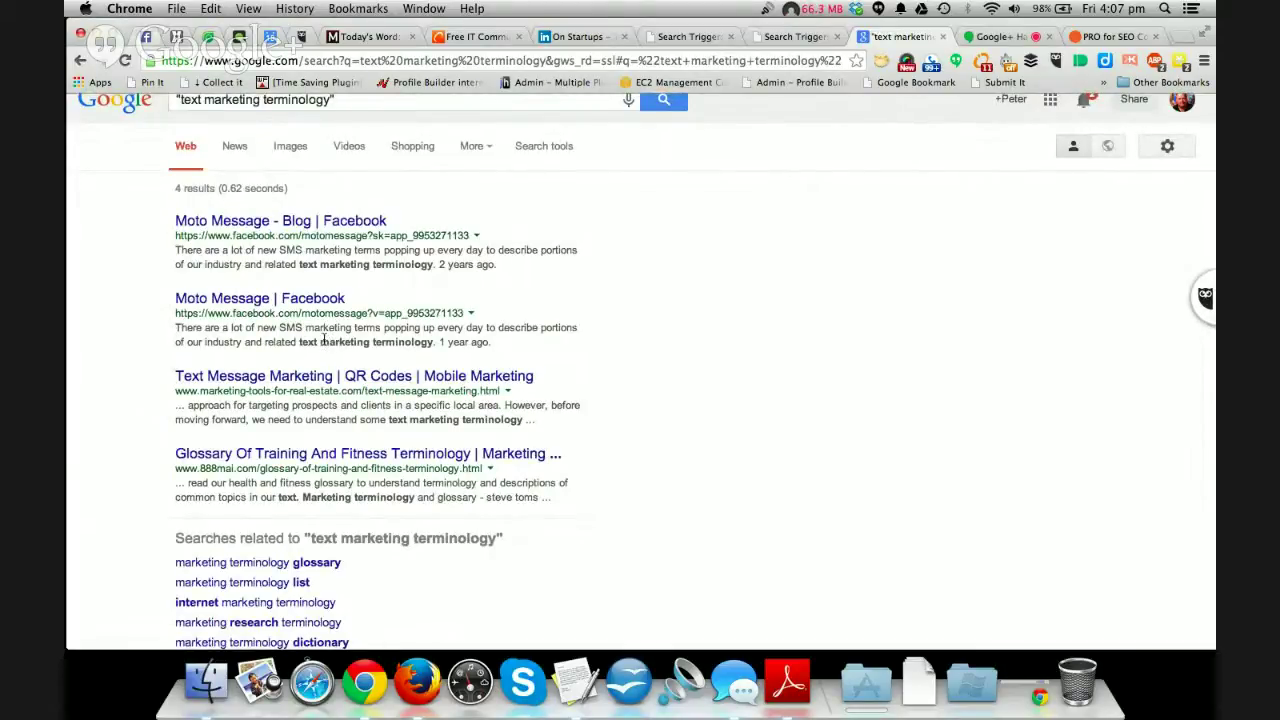
pyautogui.click(942, 37)
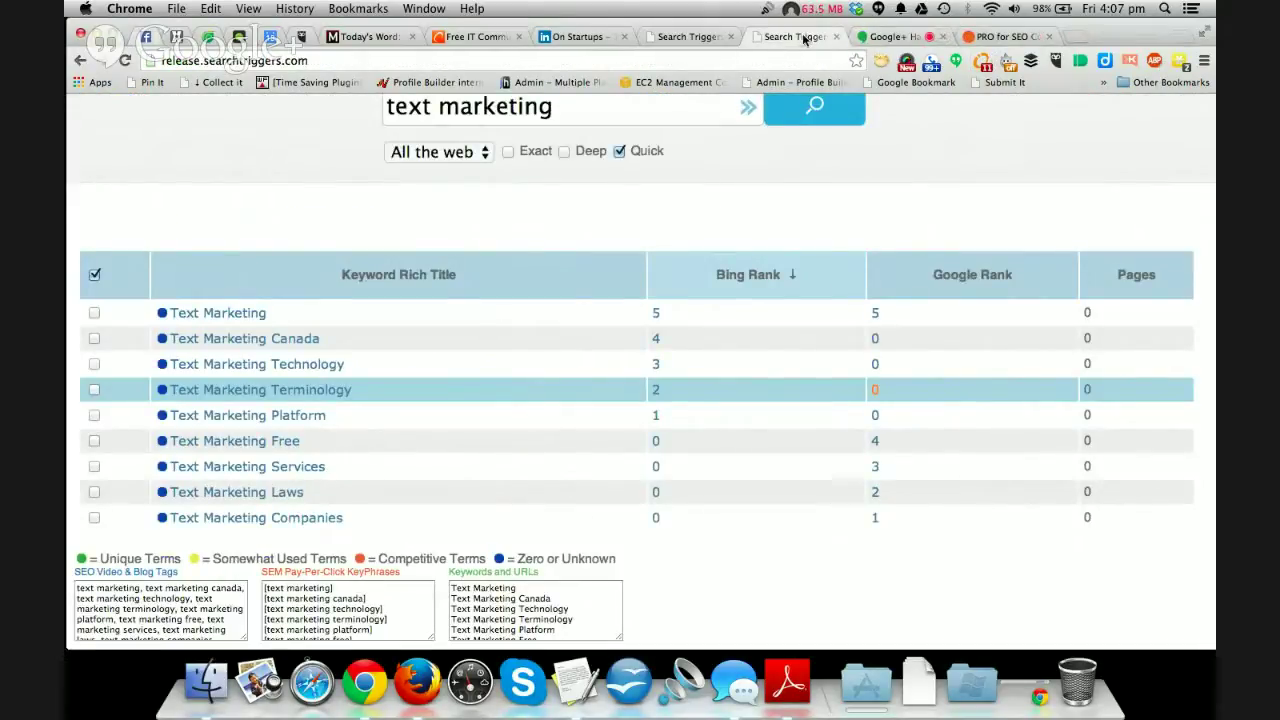
# Check Google for page titles containing "text marketing technology" using that keyword's competition marker, and close the results page
pyautogui.scroll(1, 718, 222)
pyautogui.scroll(2, 718, 222)
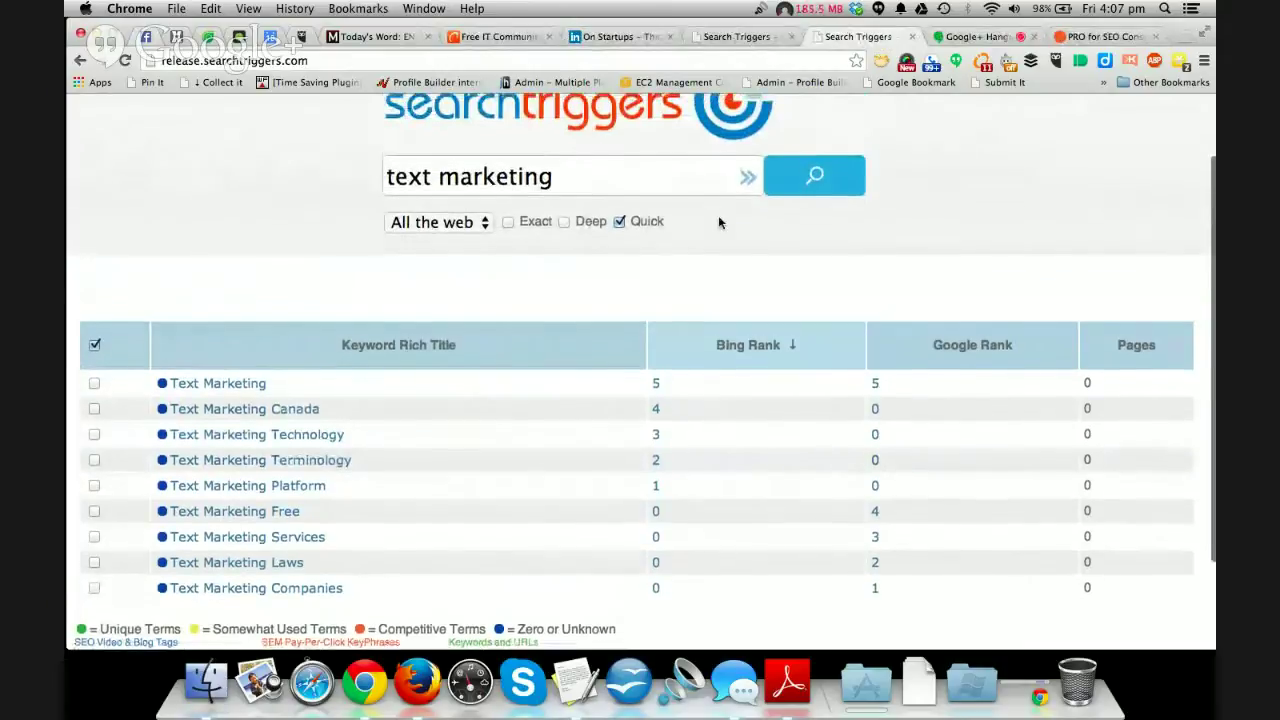
pyautogui.scroll(2, 960, 222)
pyautogui.scroll(-1, 960, 223)
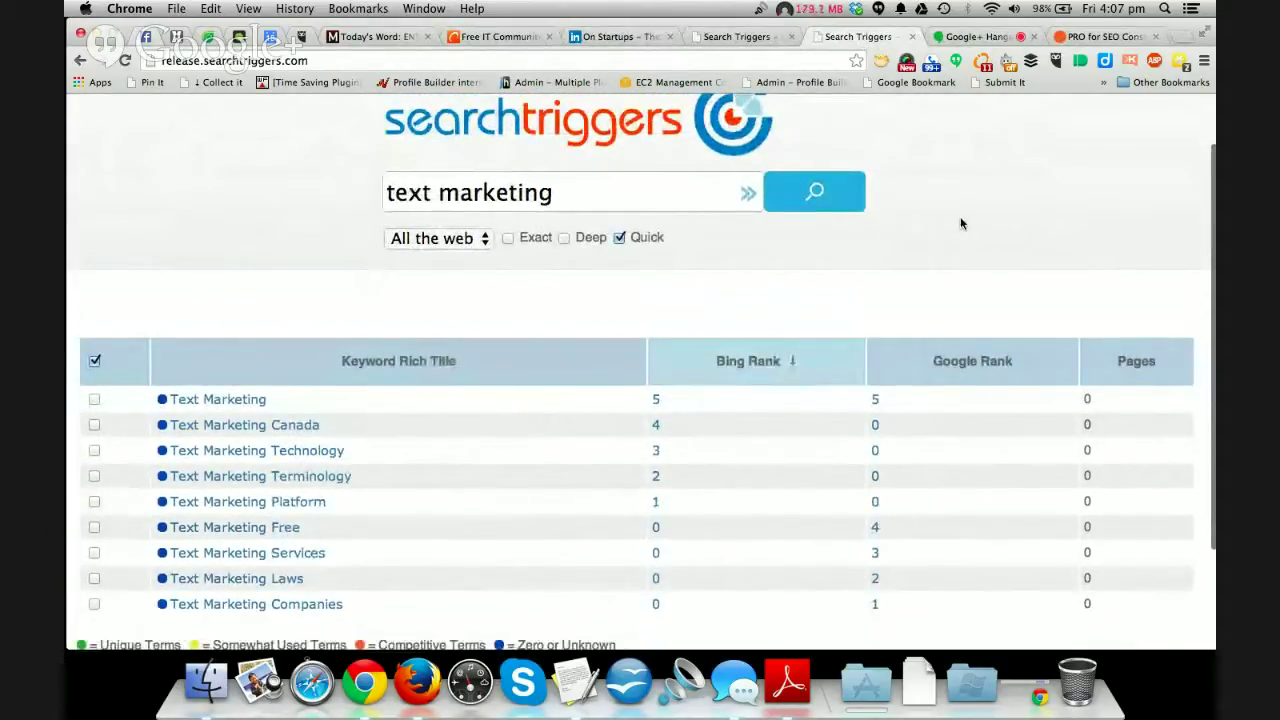
pyautogui.scroll(1, 960, 222)
pyautogui.scroll(-1, 960, 220)
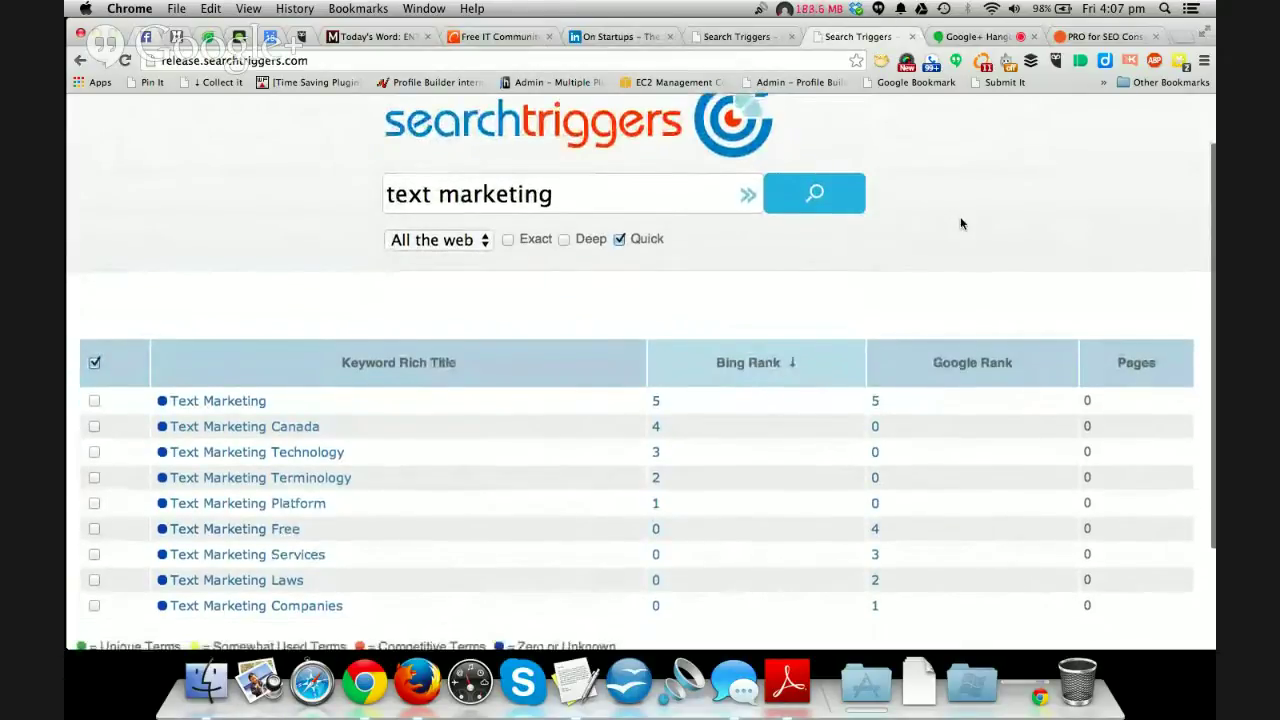
pyautogui.click(162, 454)
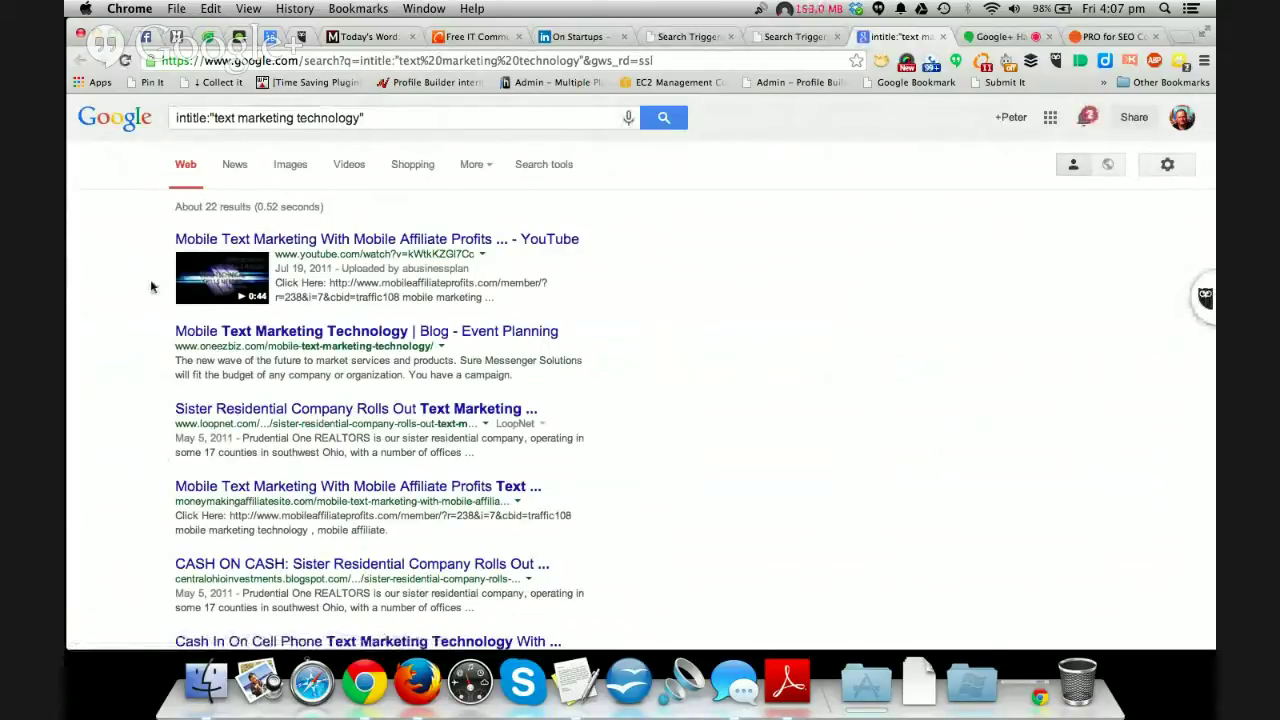
pyautogui.scroll(-1, 151, 288)
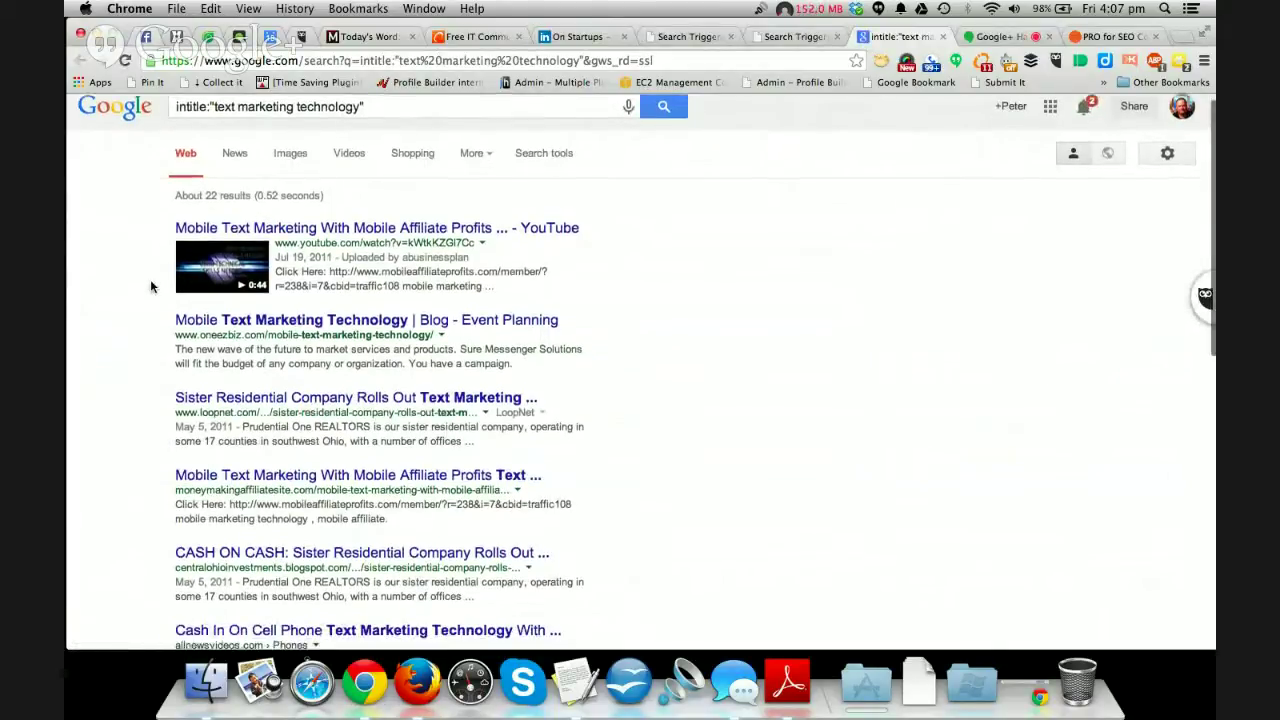
pyautogui.scroll(1, 151, 288)
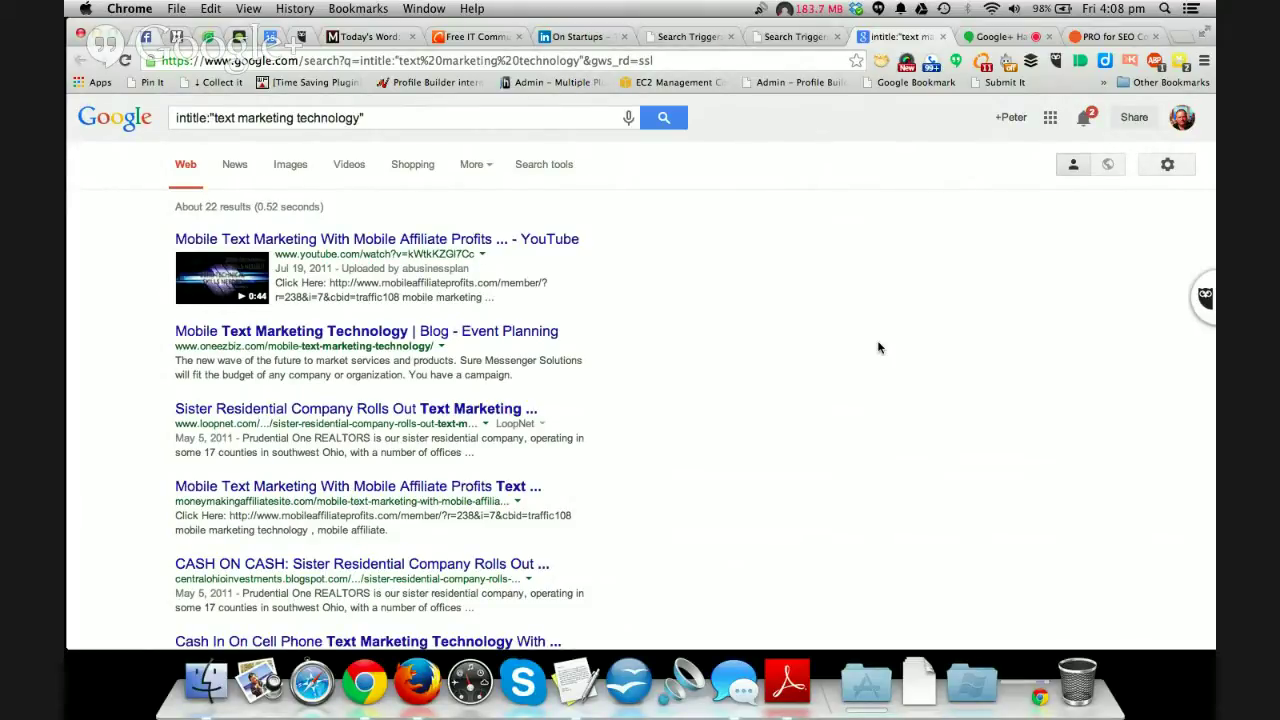
pyautogui.click(941, 37)
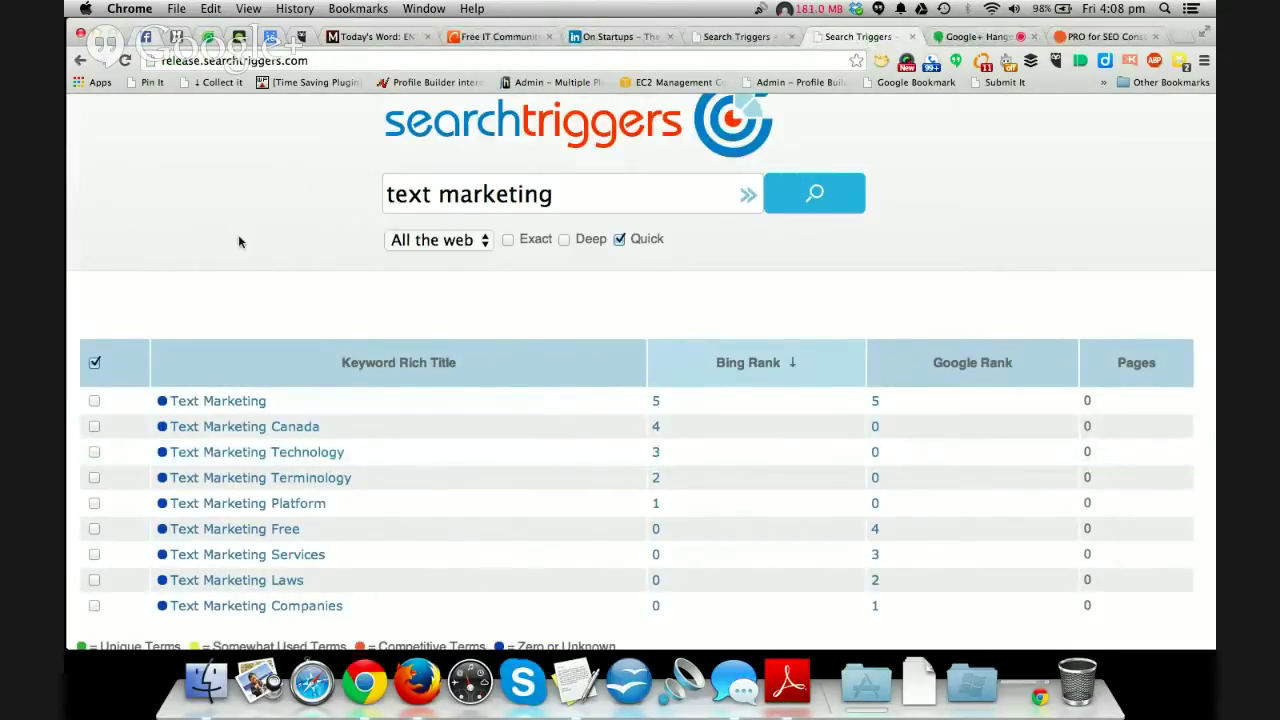
# Check Google for page titles containing "text marketing terminology" using that keyword's competition marker, and close the results page
pyautogui.scroll(1, 238, 238)
pyautogui.scroll(-1, 238, 241)
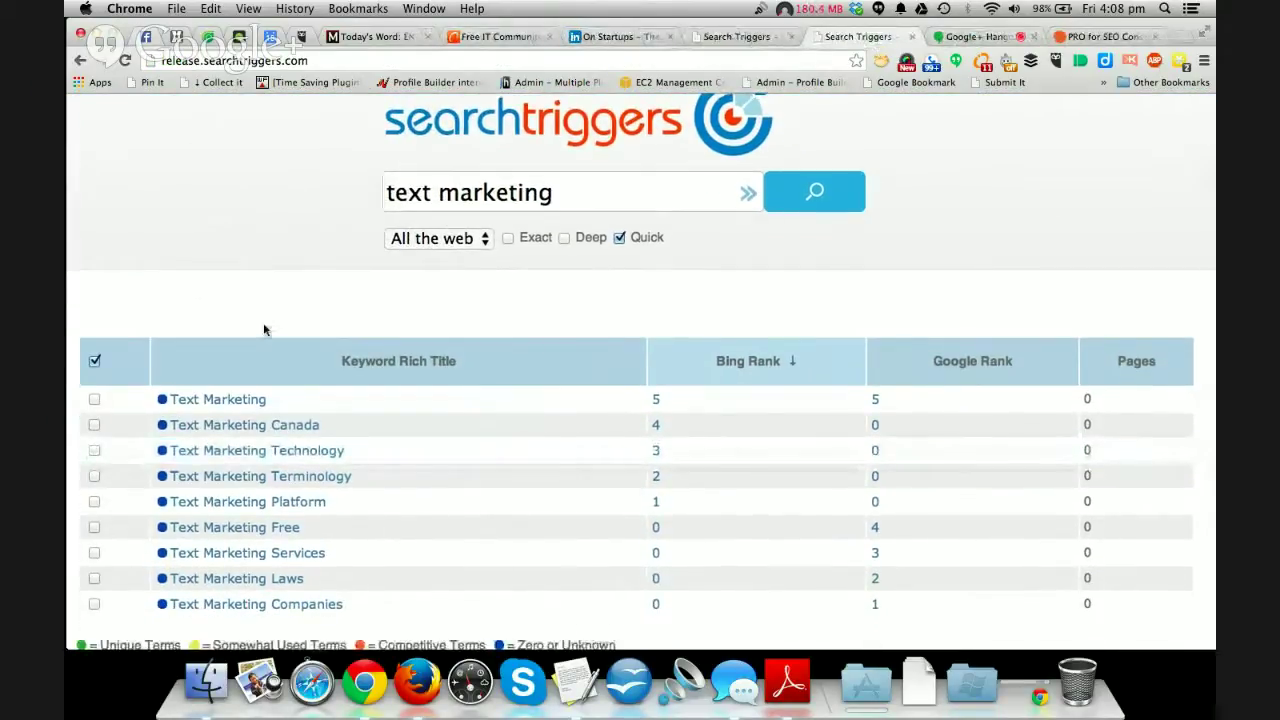
pyautogui.click(163, 479)
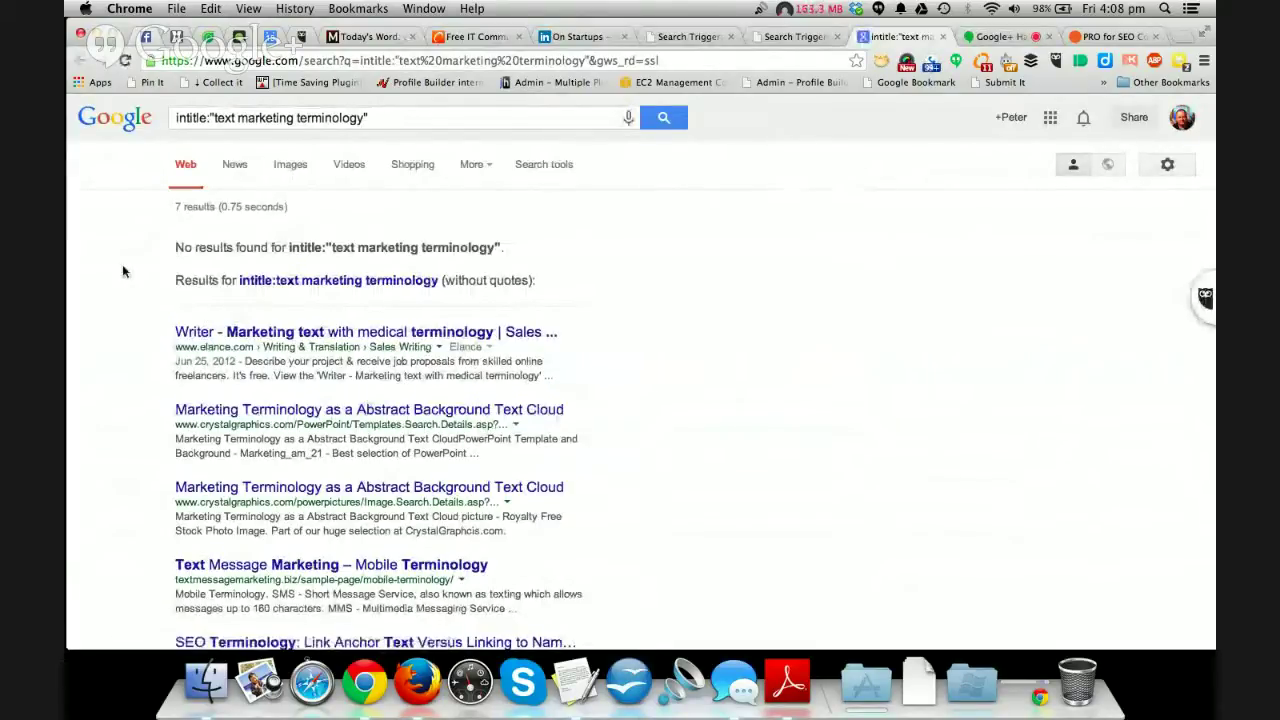
pyautogui.scroll(-1, 123, 272)
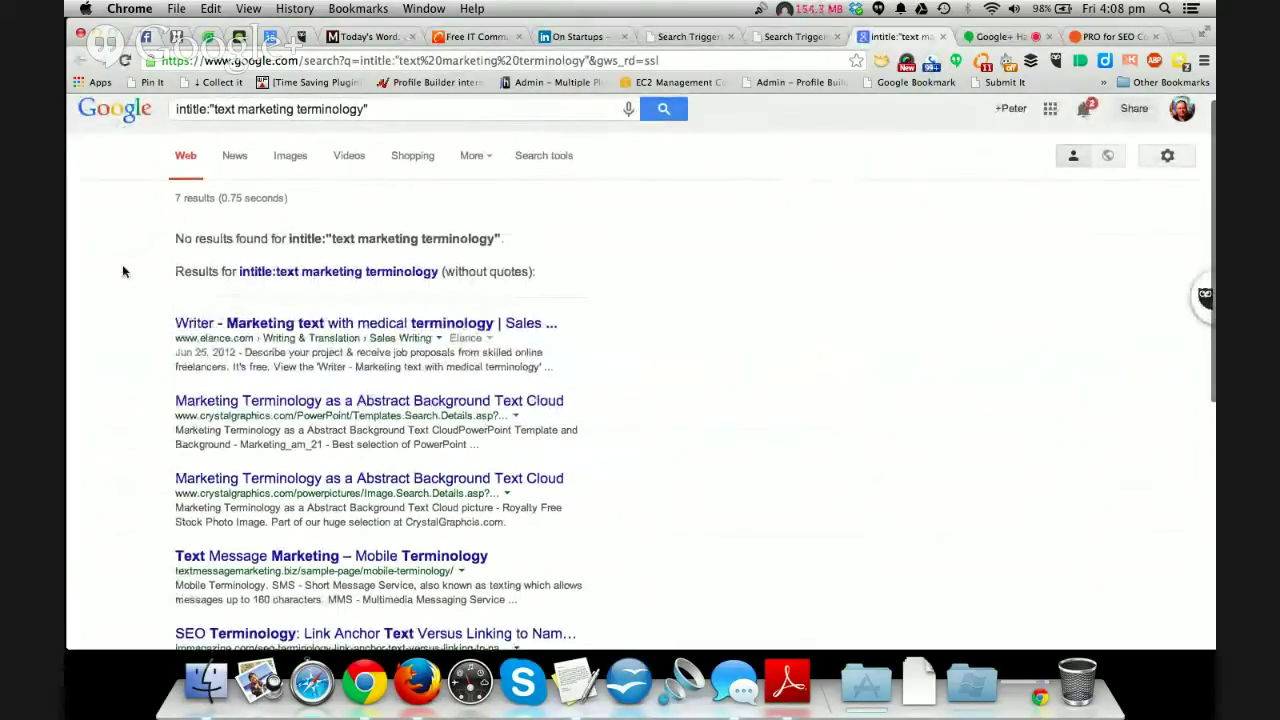
pyautogui.scroll(1, 123, 272)
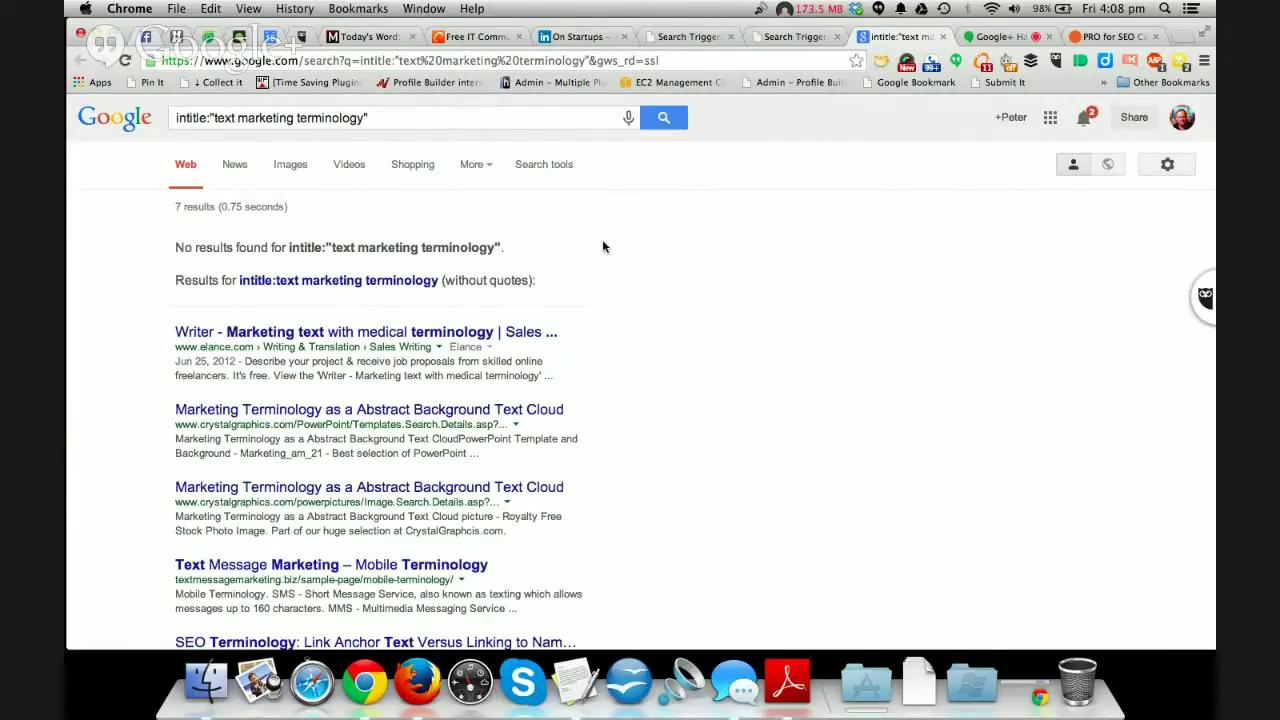
pyautogui.click(943, 38)
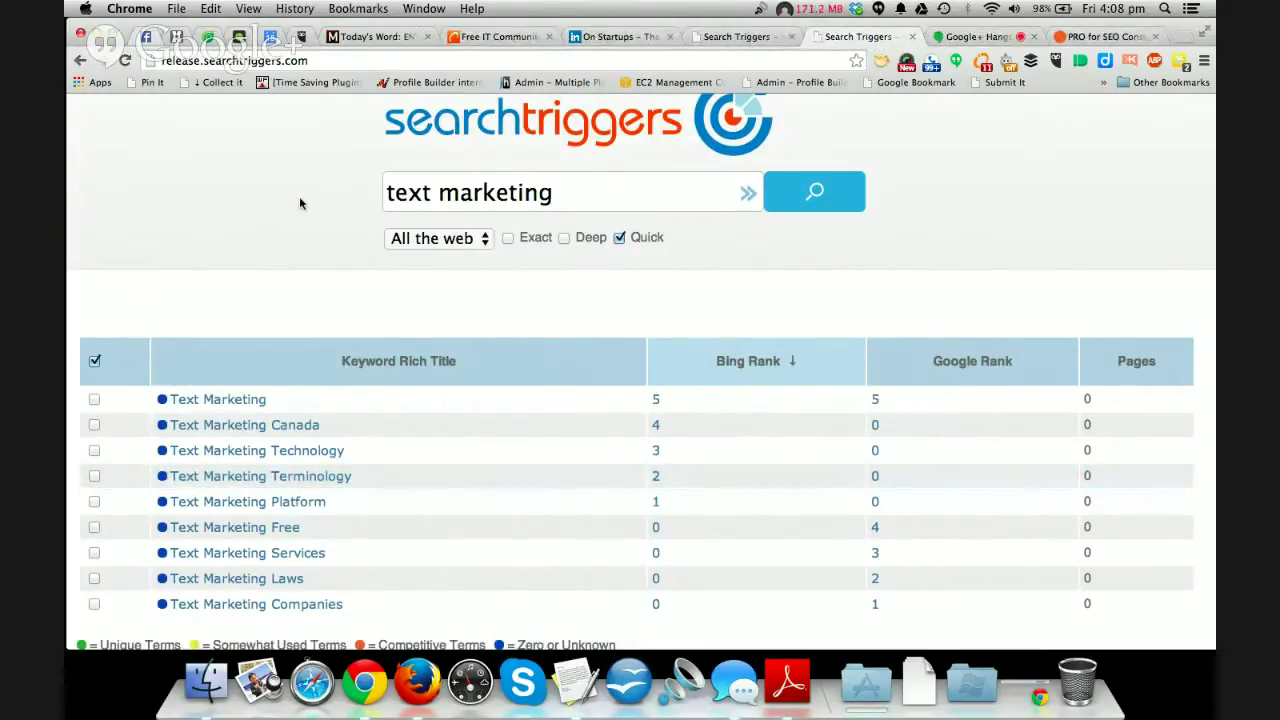
# Try to rerun the "text marketing" search with Quick turned off, and close the dialog about points
pyautogui.scroll(2, 299, 203)
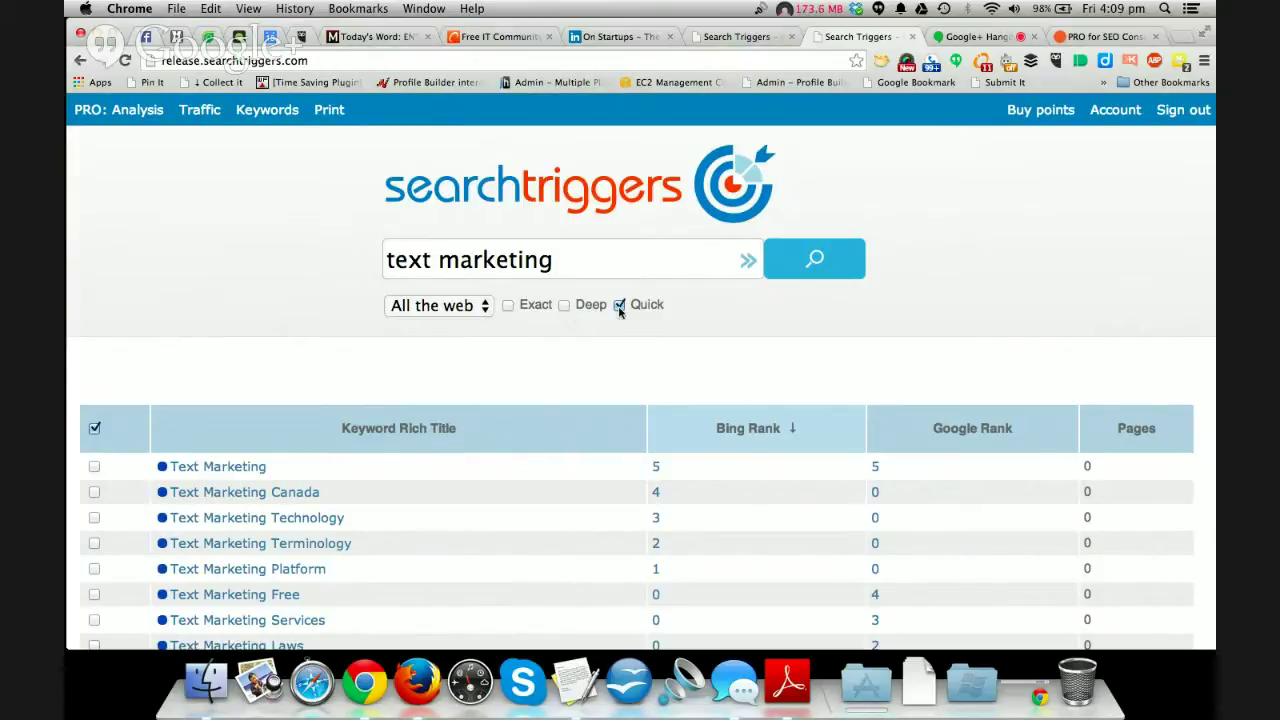
pyautogui.scroll(-1, 316, 348)
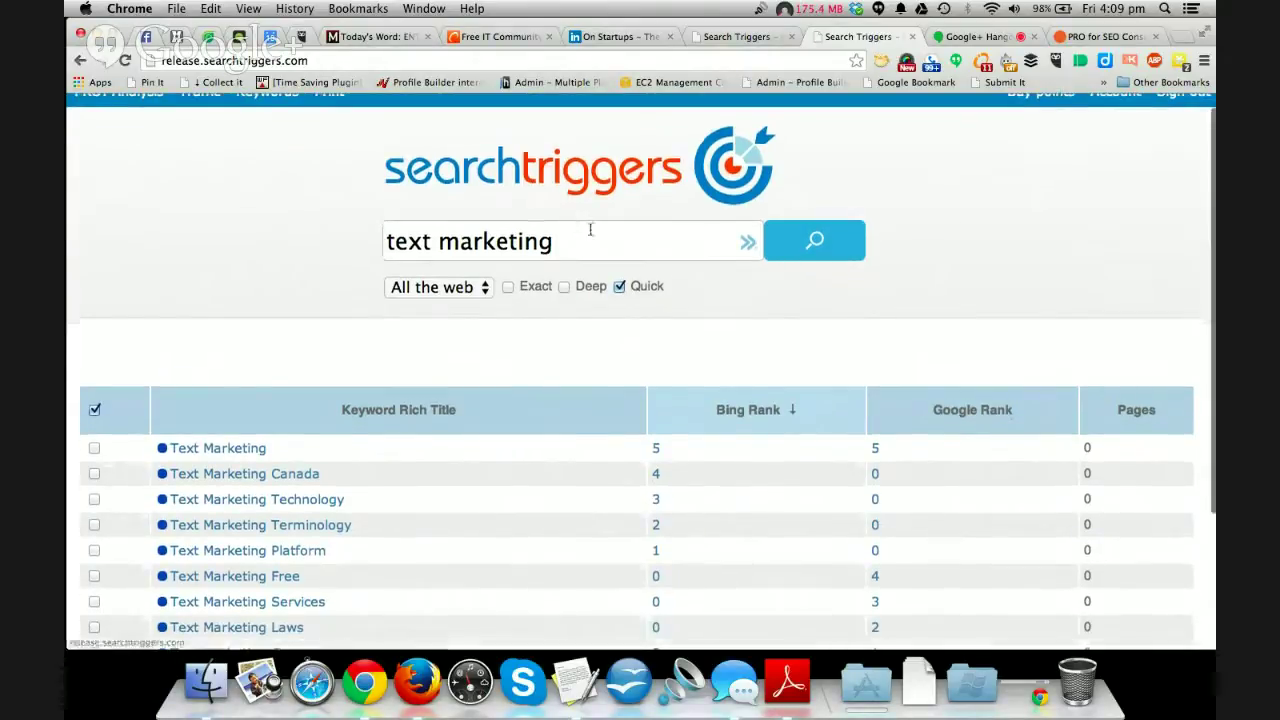
pyautogui.scroll(-1, 287, 336)
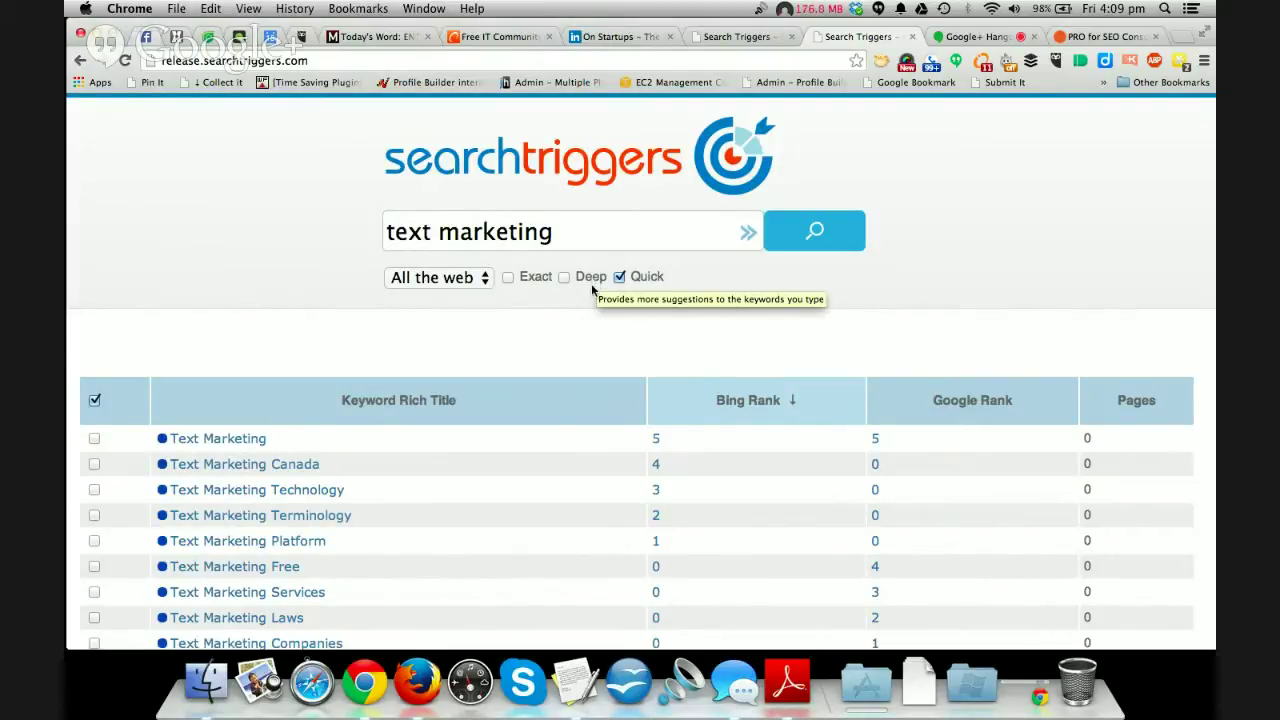
pyautogui.scroll(1, 380, 310)
pyautogui.scroll(2, 380, 310)
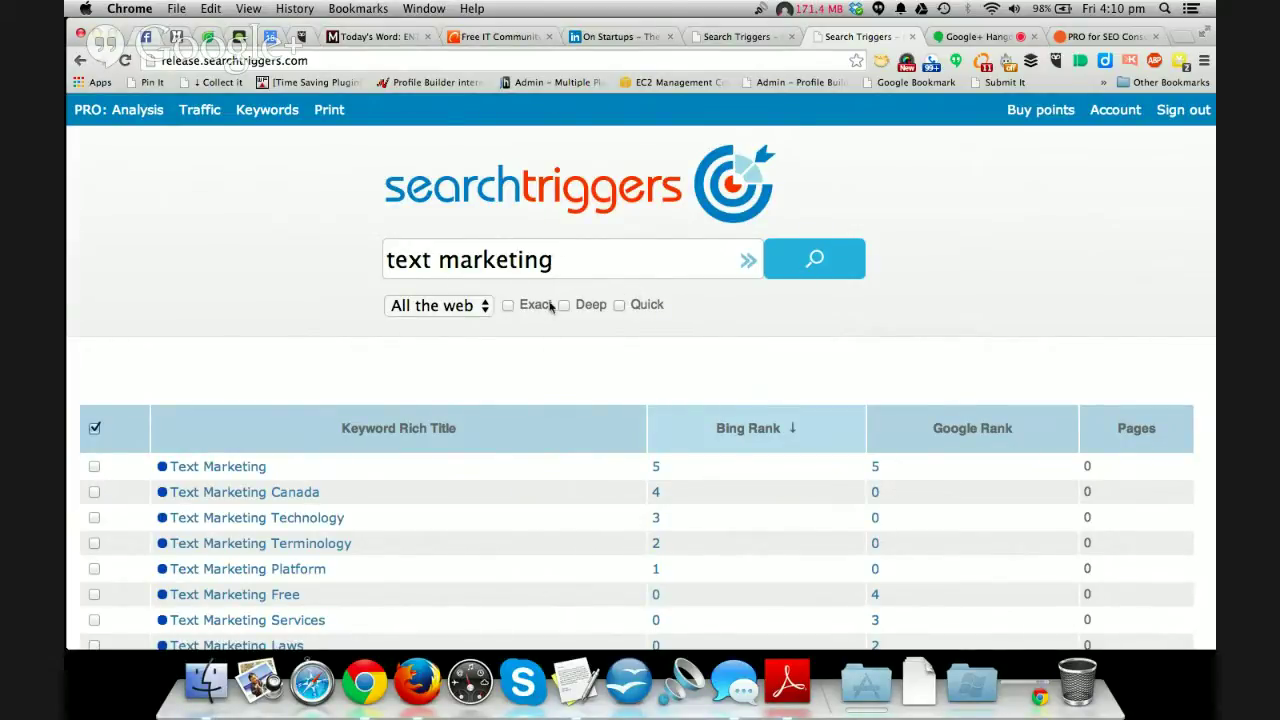
pyautogui.click(811, 261)
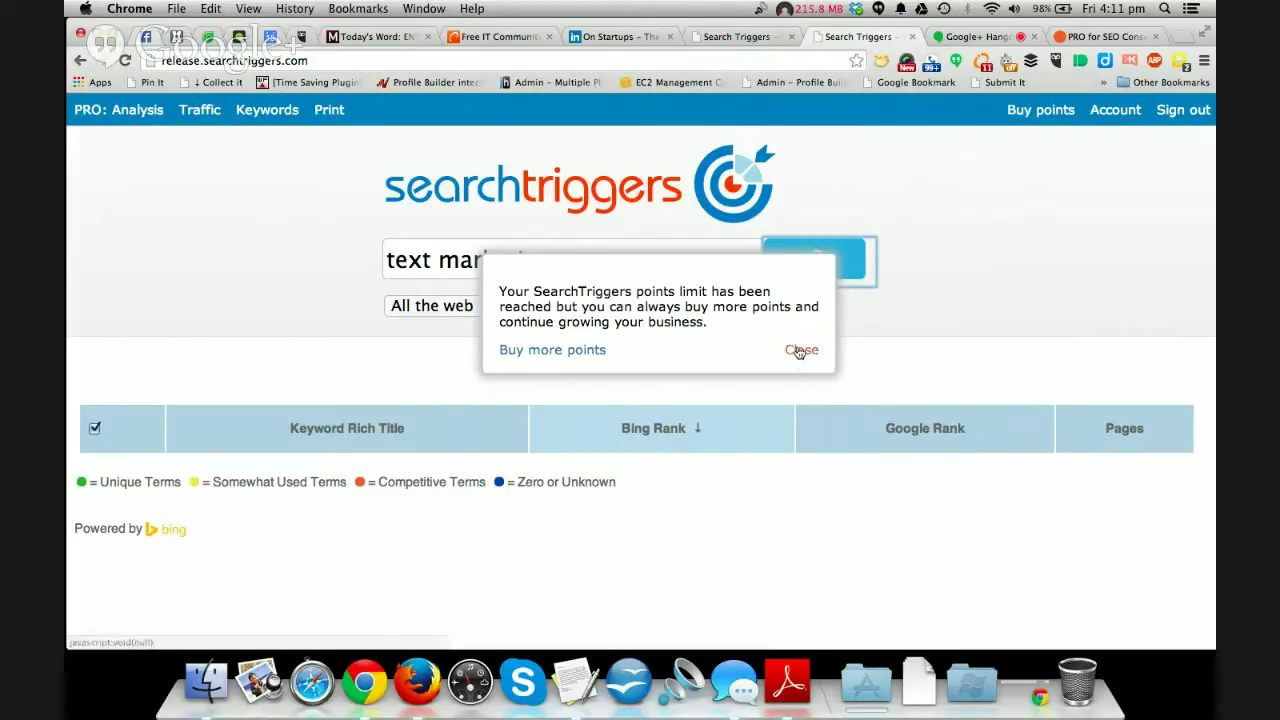
pyautogui.click(801, 350)
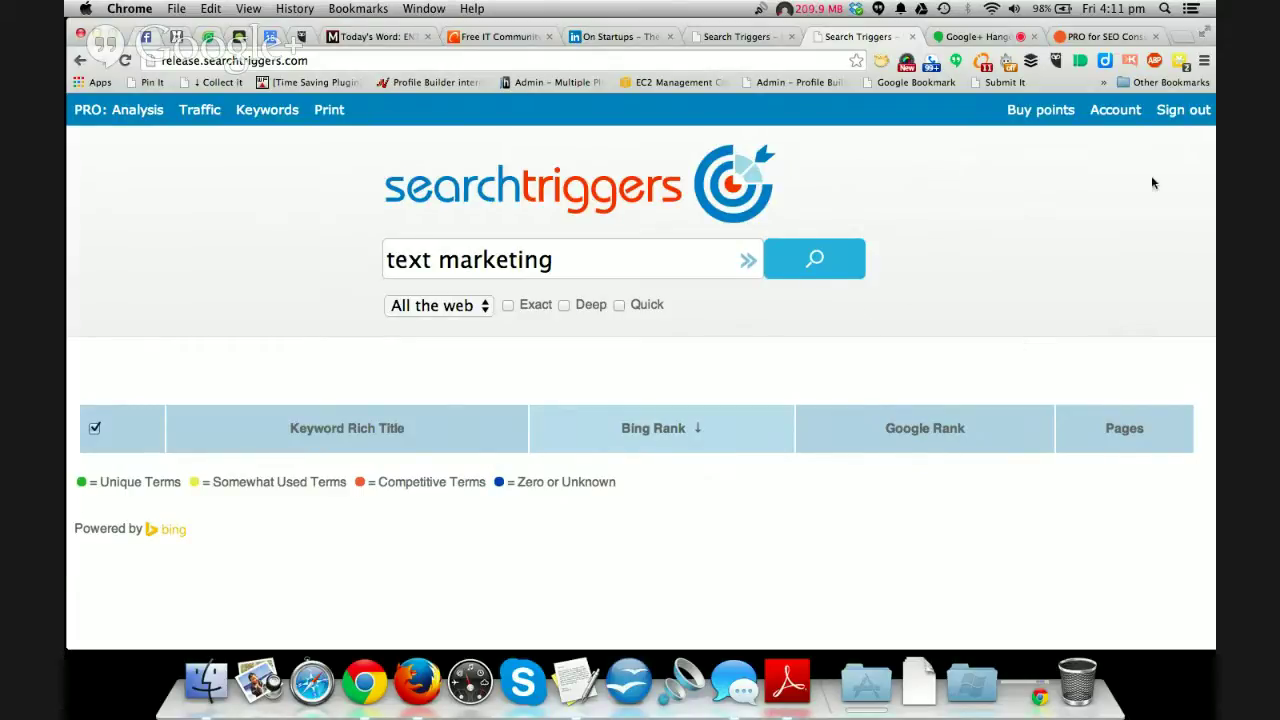
# Examine the three PRO purchase options on the pricing page: subscription, one-time fixed price, and free trial installment plan
pyautogui.click(1086, 38)
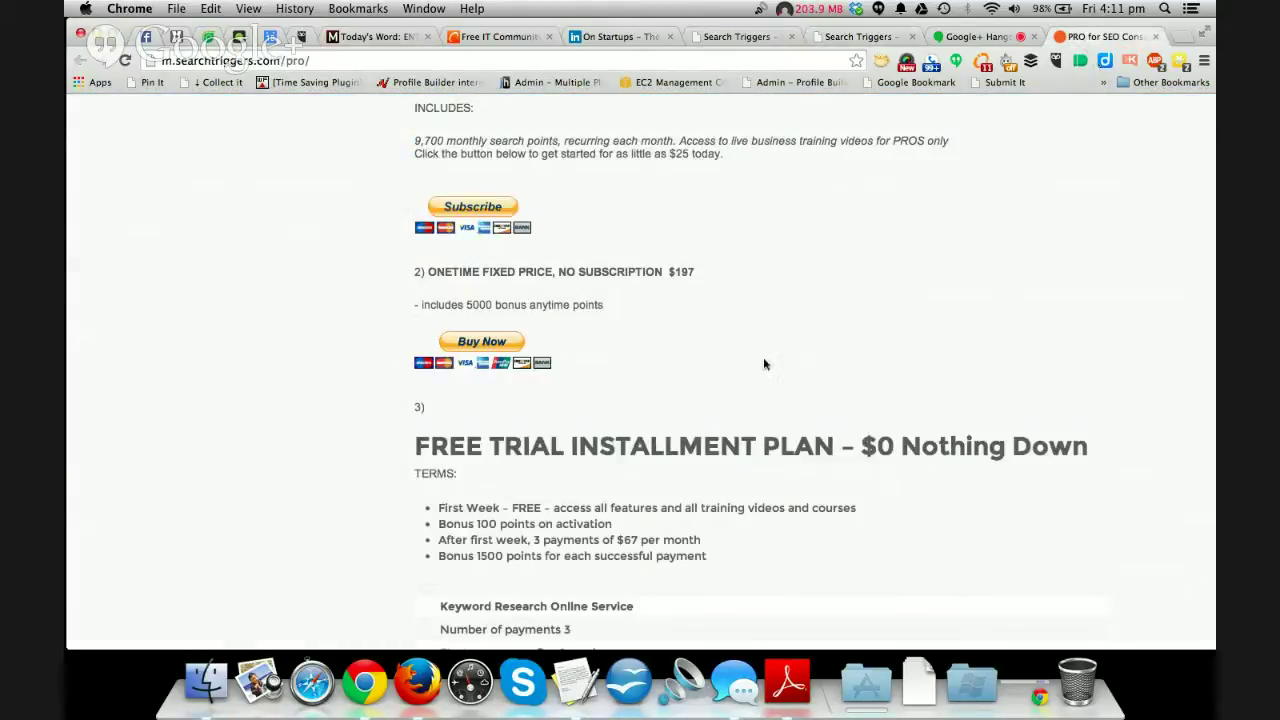
pyautogui.scroll(3, 763, 364)
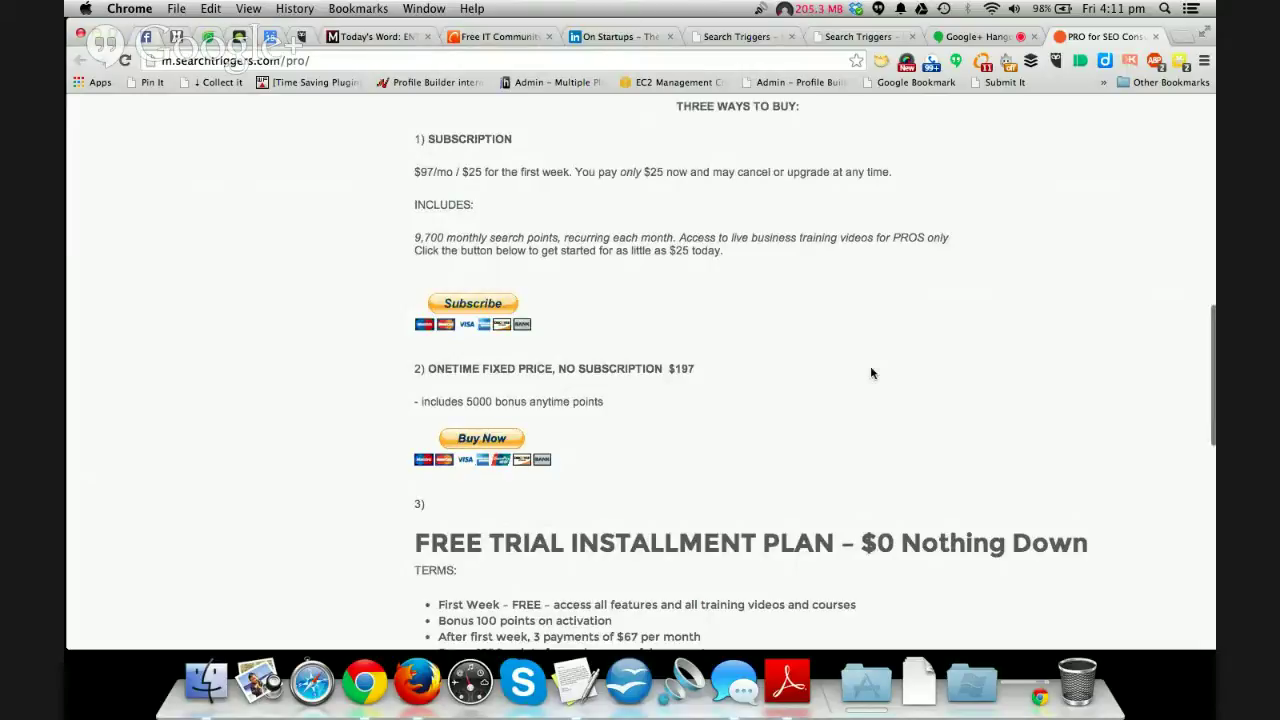
pyautogui.scroll(-1, 871, 373)
pyautogui.scroll(2, 871, 373)
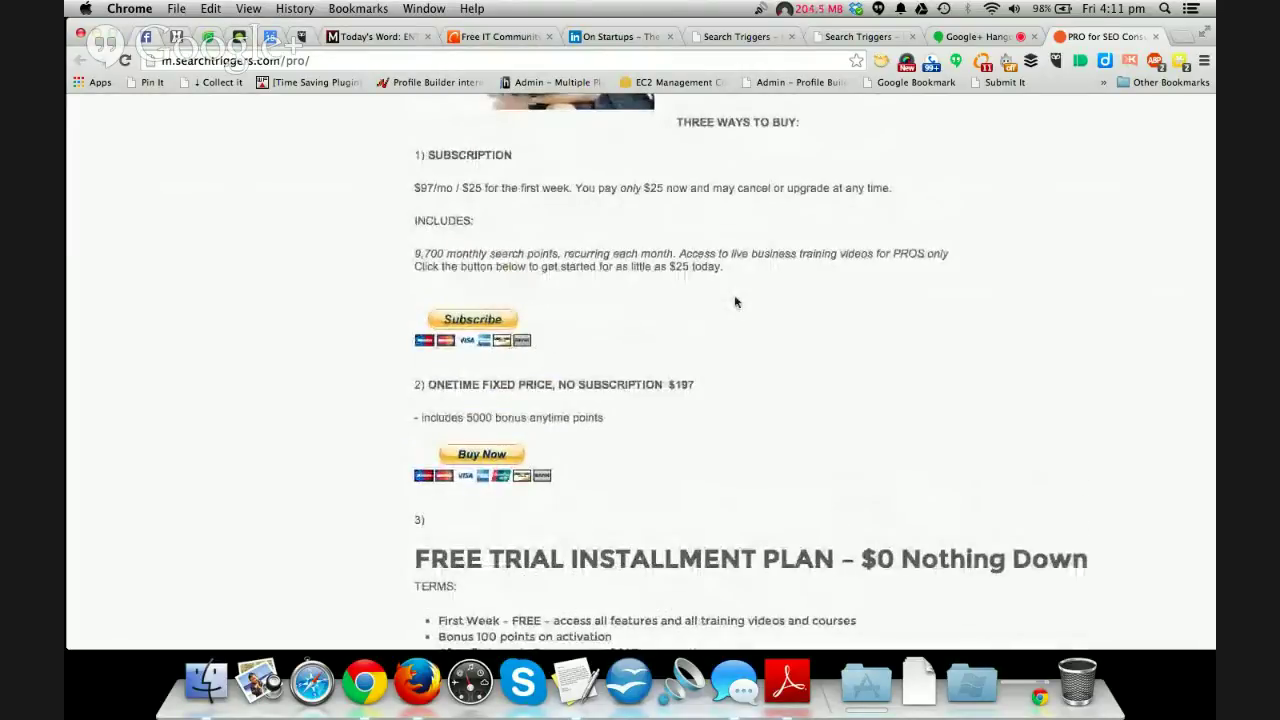
pyautogui.scroll(-1, 857, 380)
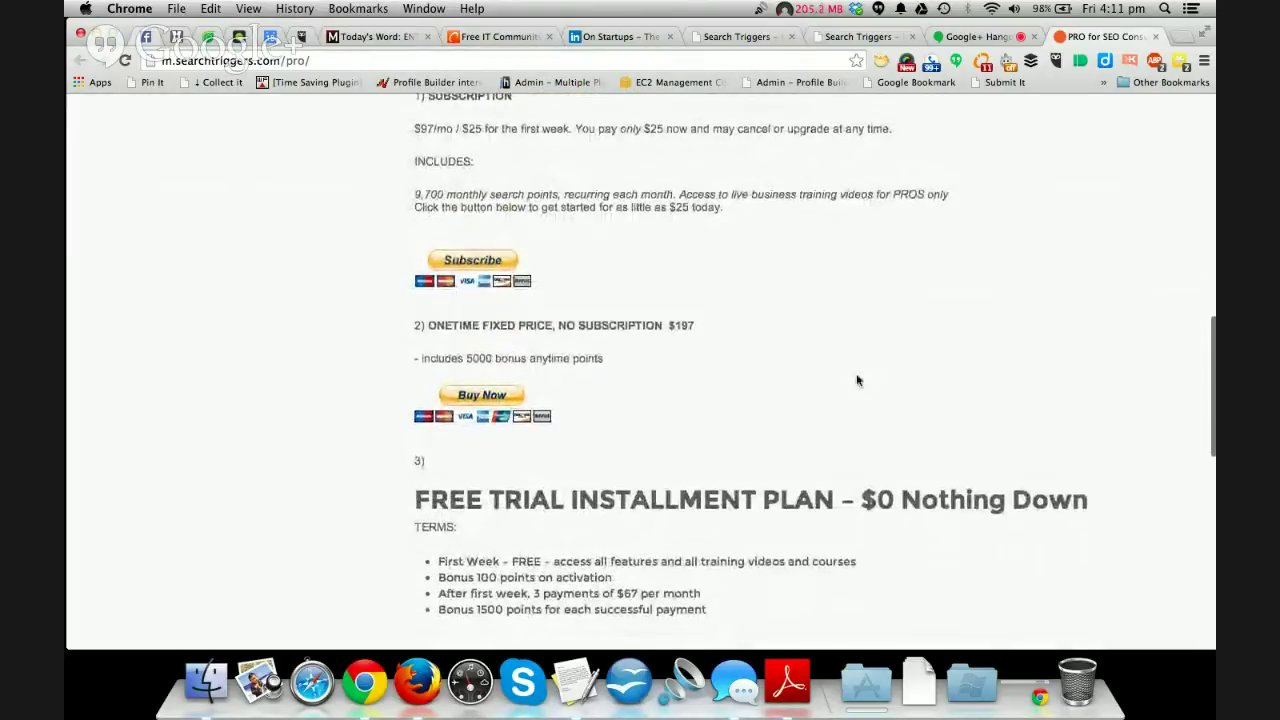
pyautogui.scroll(-3, 857, 380)
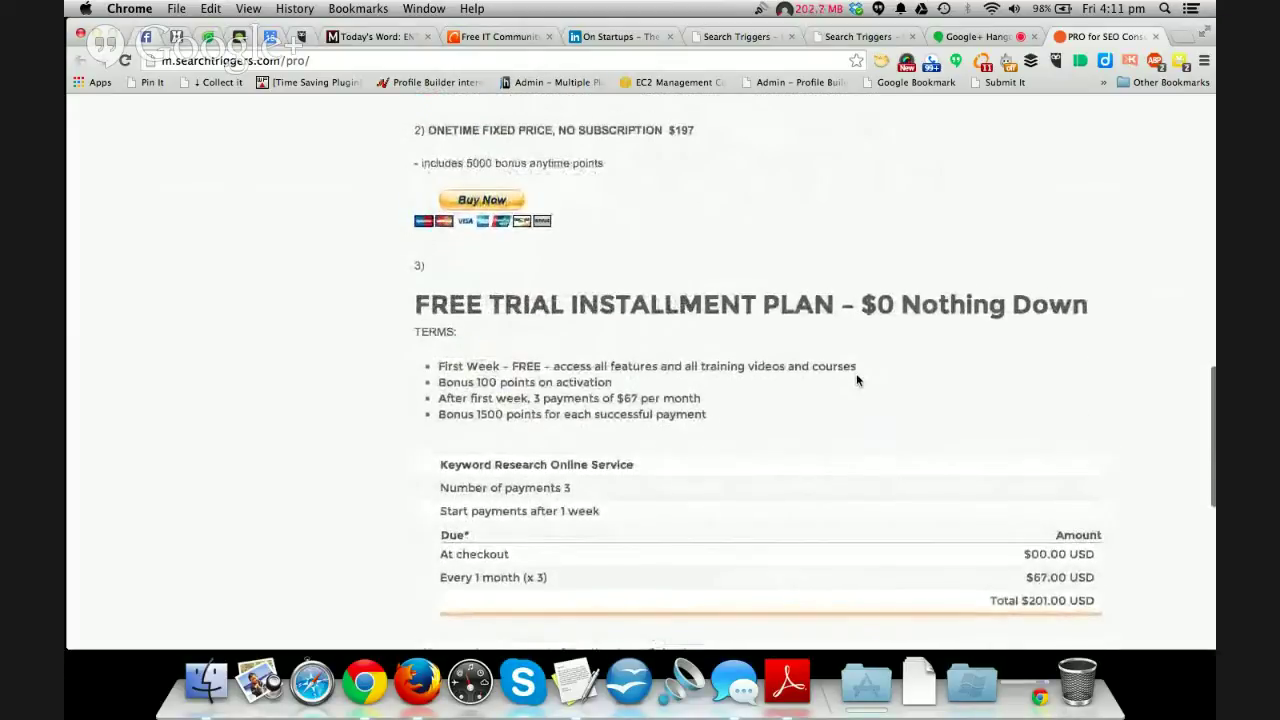
pyautogui.scroll(2, 856, 380)
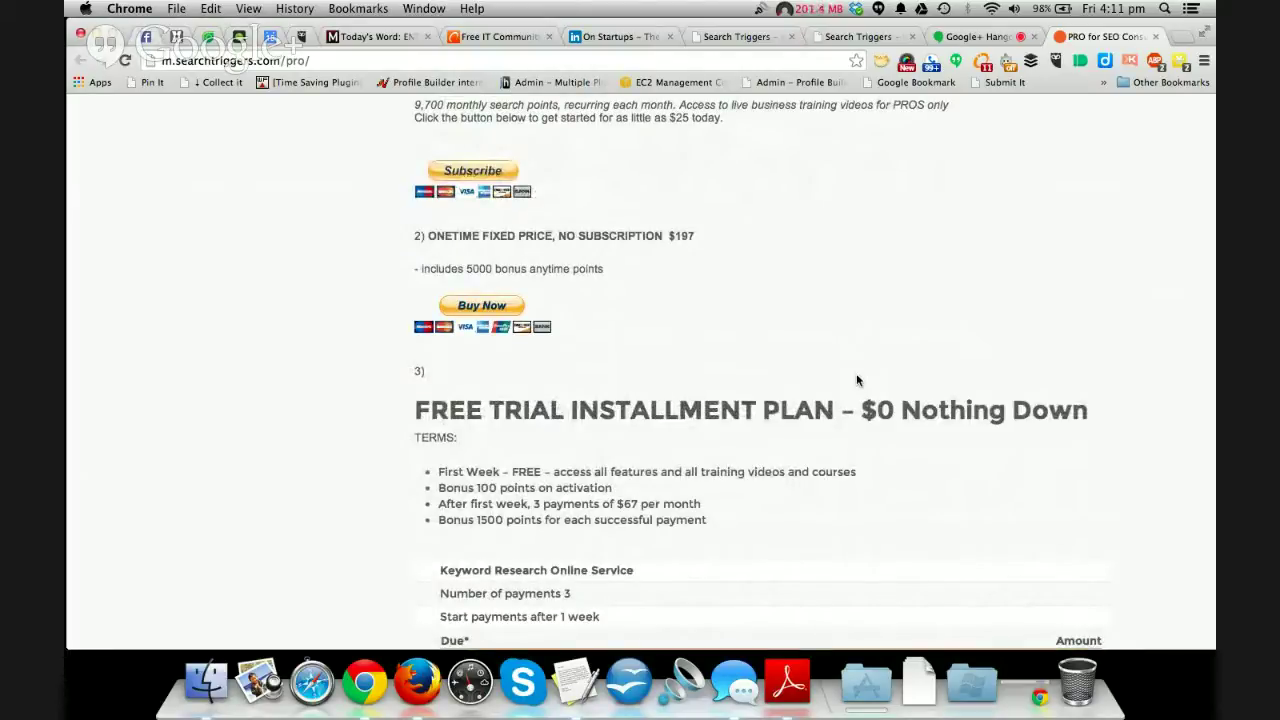
pyautogui.scroll(2, 886, 307)
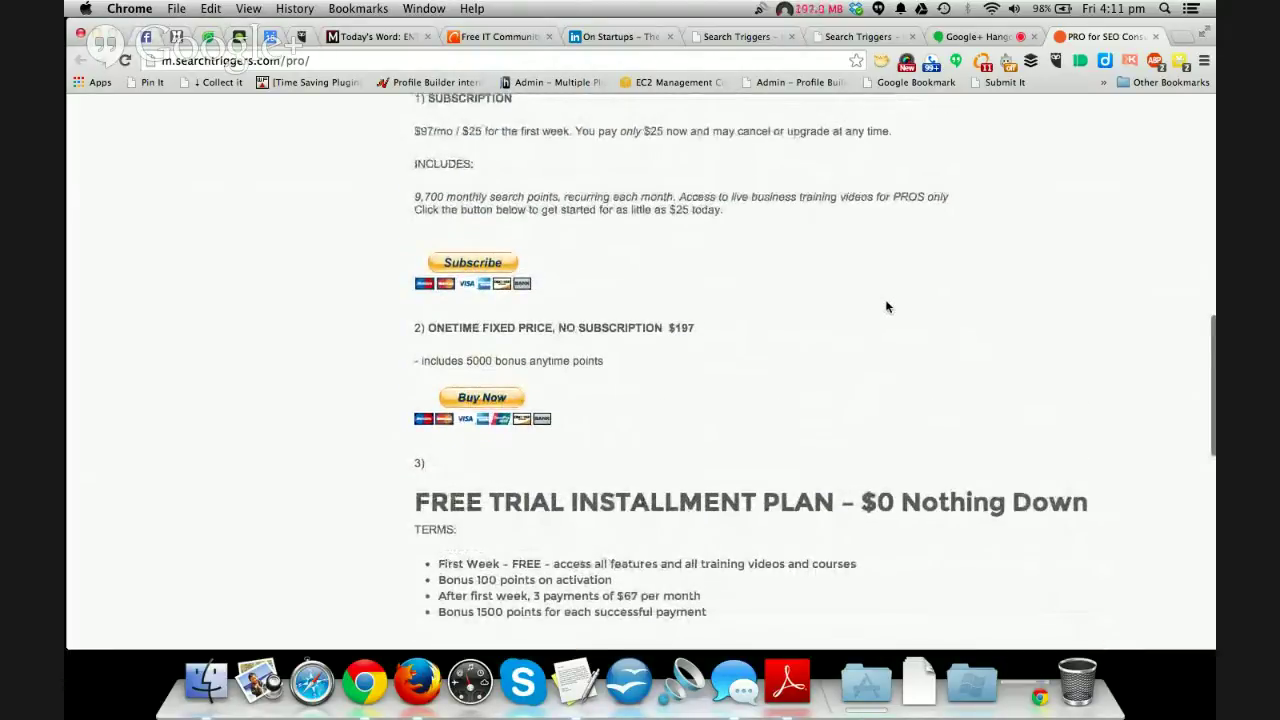
pyautogui.scroll(1, 886, 307)
pyautogui.scroll(1, 886, 307)
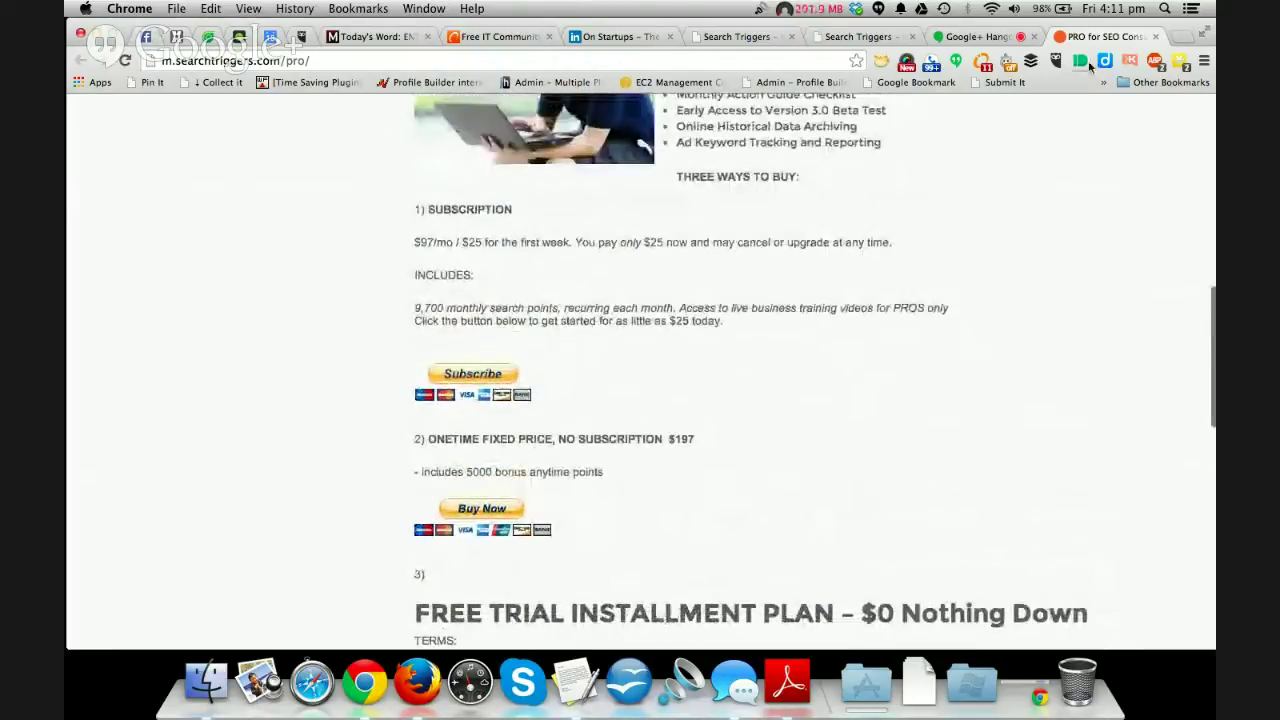
pyautogui.click(1155, 37)
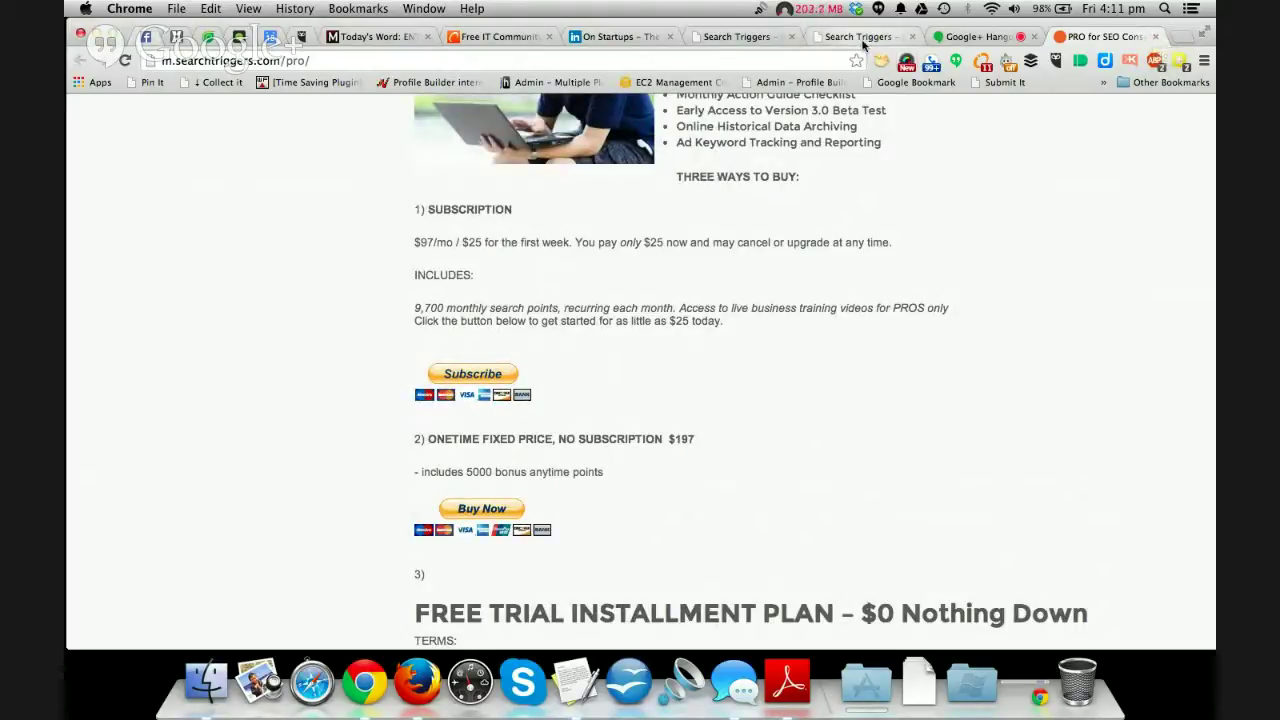
# Return to the keyword search page, try to run the "text marketing" search again, and close the points limit dialog
pyautogui.click(860, 38)
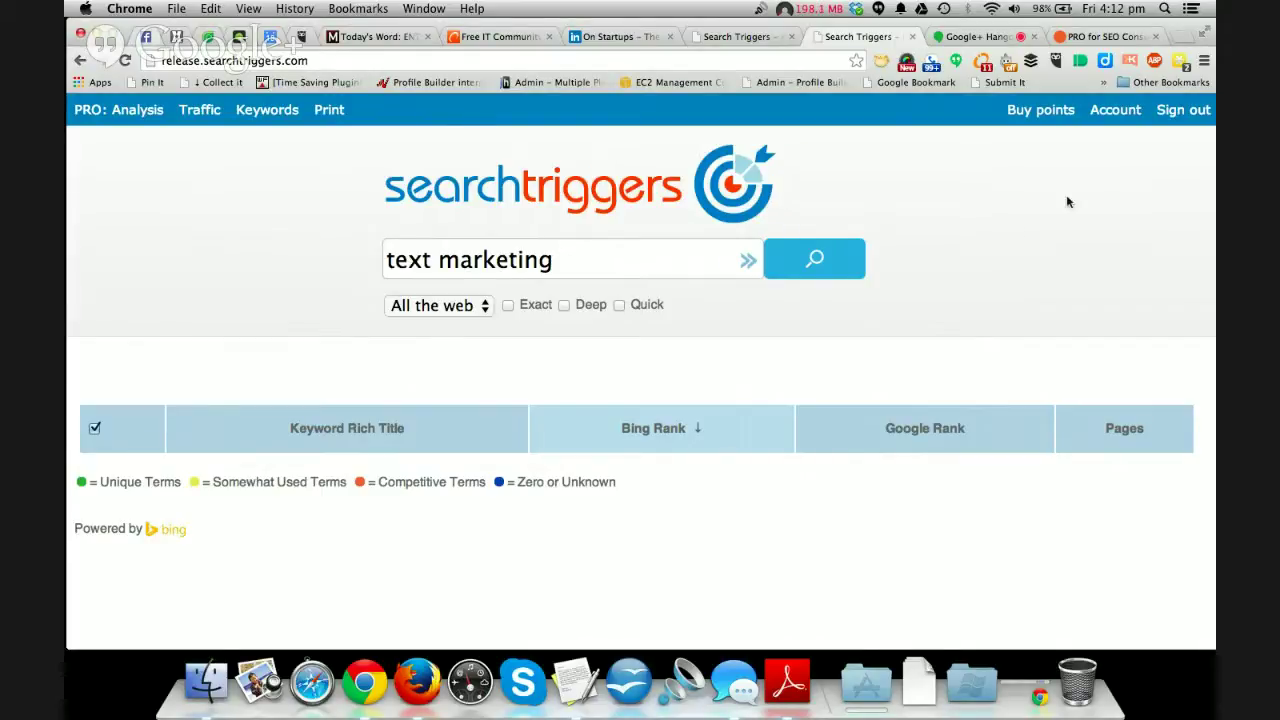
pyautogui.click(802, 267)
pyautogui.click(802, 268)
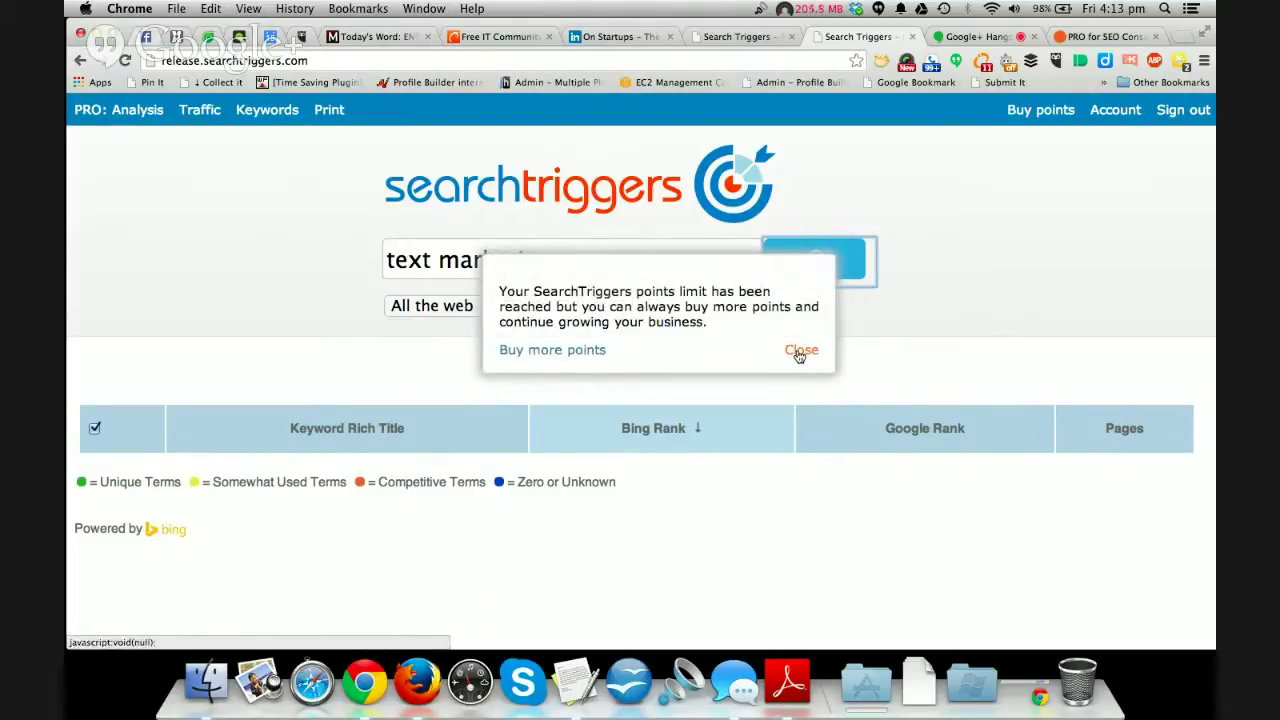
pyautogui.click(800, 352)
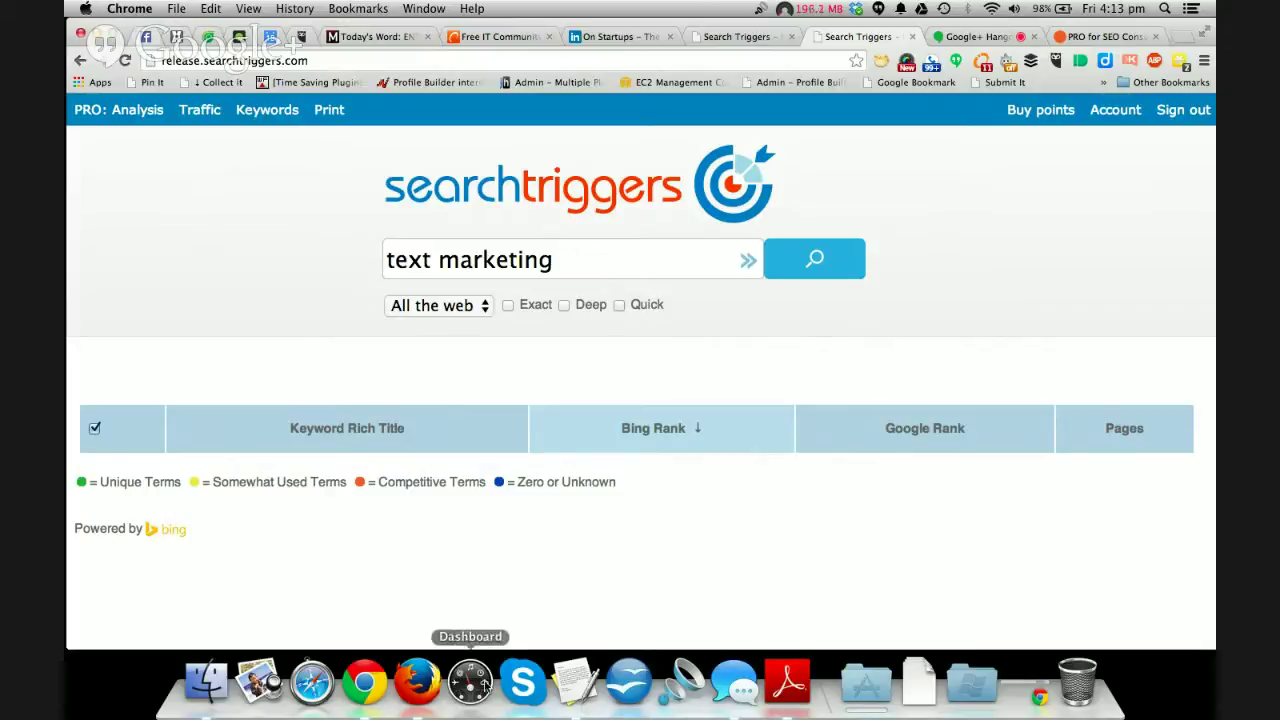
# Switch to the Google+ Hangout and stop sharing the screen
pyautogui.click(952, 40)
pyautogui.moveTo(248, 191)
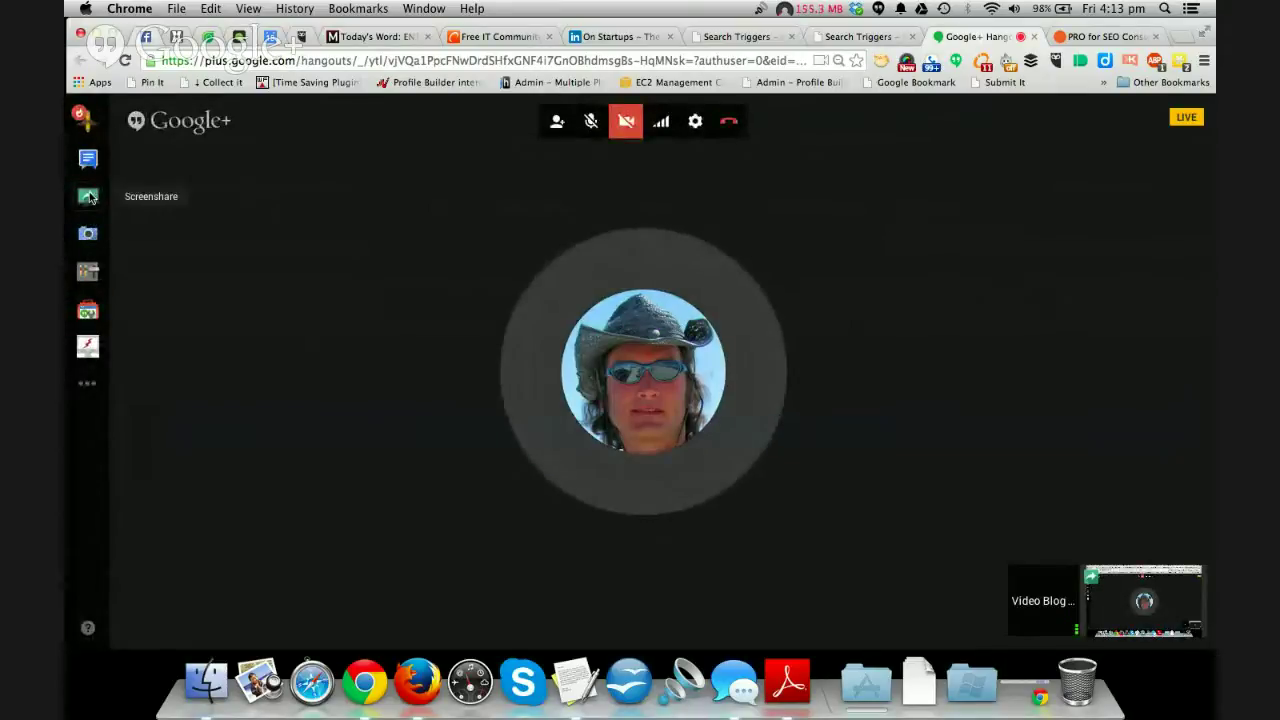
pyautogui.click(89, 197)
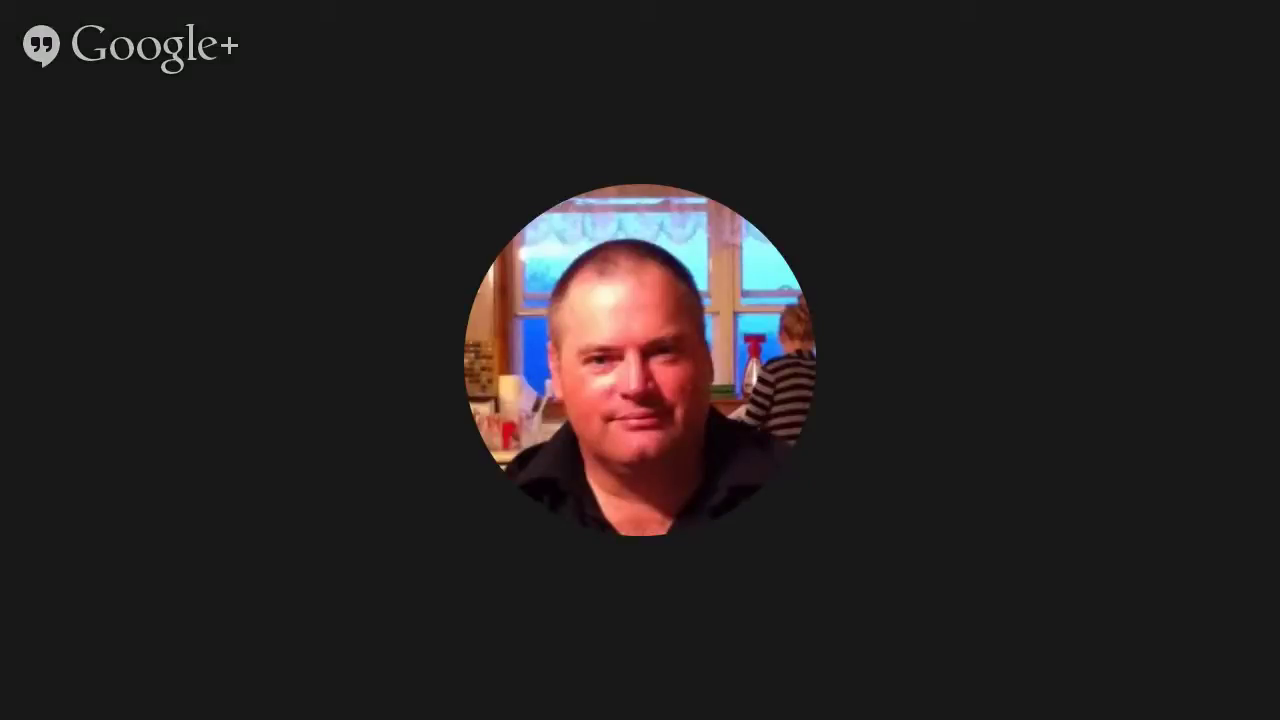
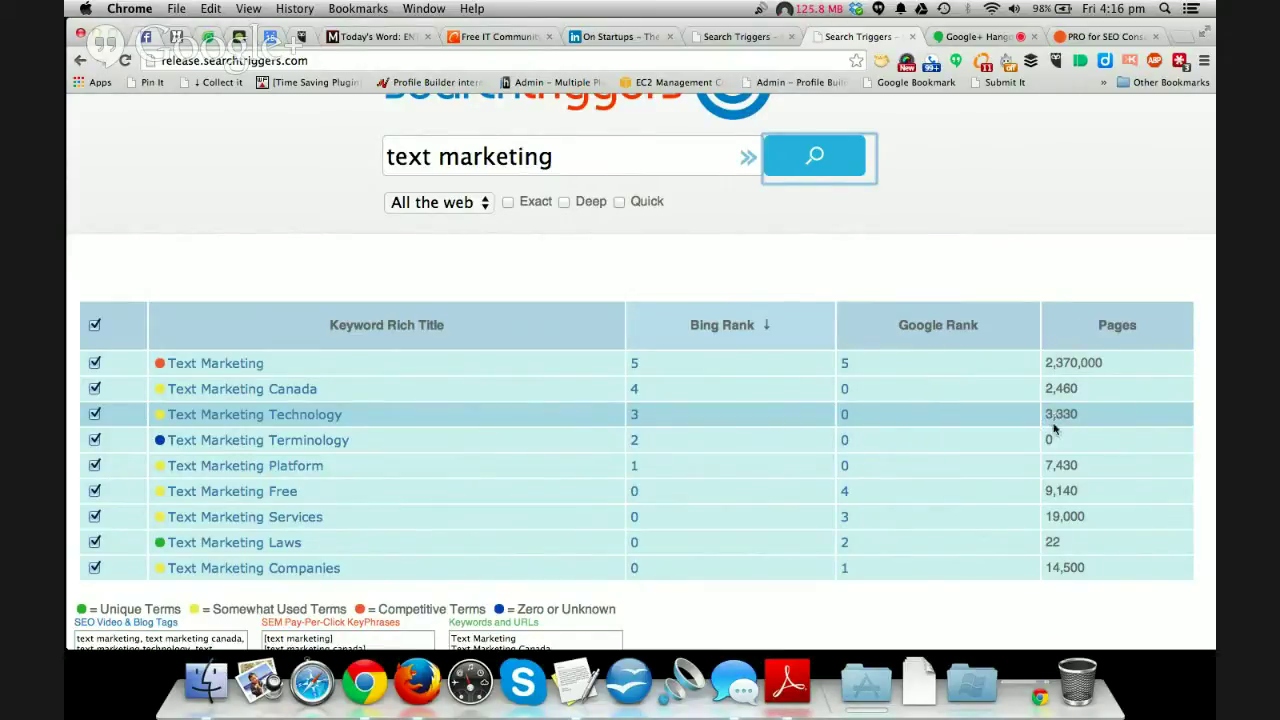
# Sort the "text marketing" keyword results by Pages in ascending order and look over the keyword lists below the table
pyautogui.click(1131, 332)
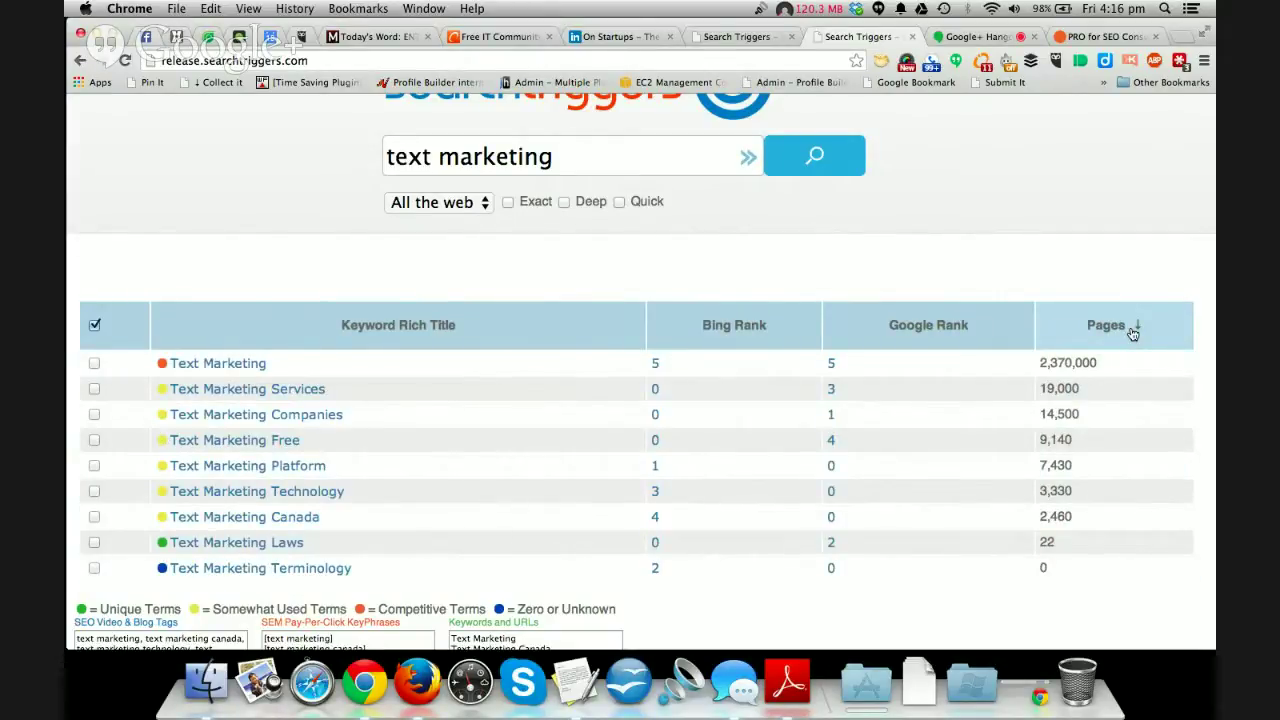
pyautogui.click(1131, 332)
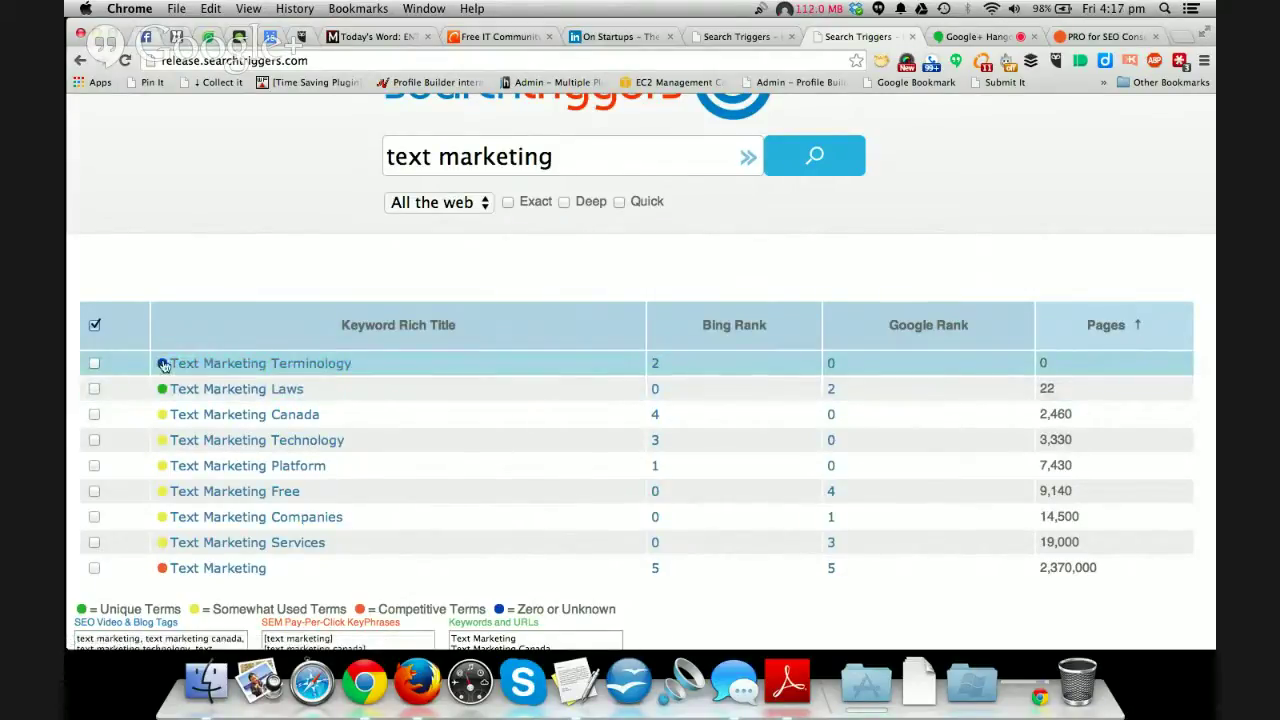
pyautogui.scroll(-1, 522, 428)
pyautogui.scroll(-3, 522, 428)
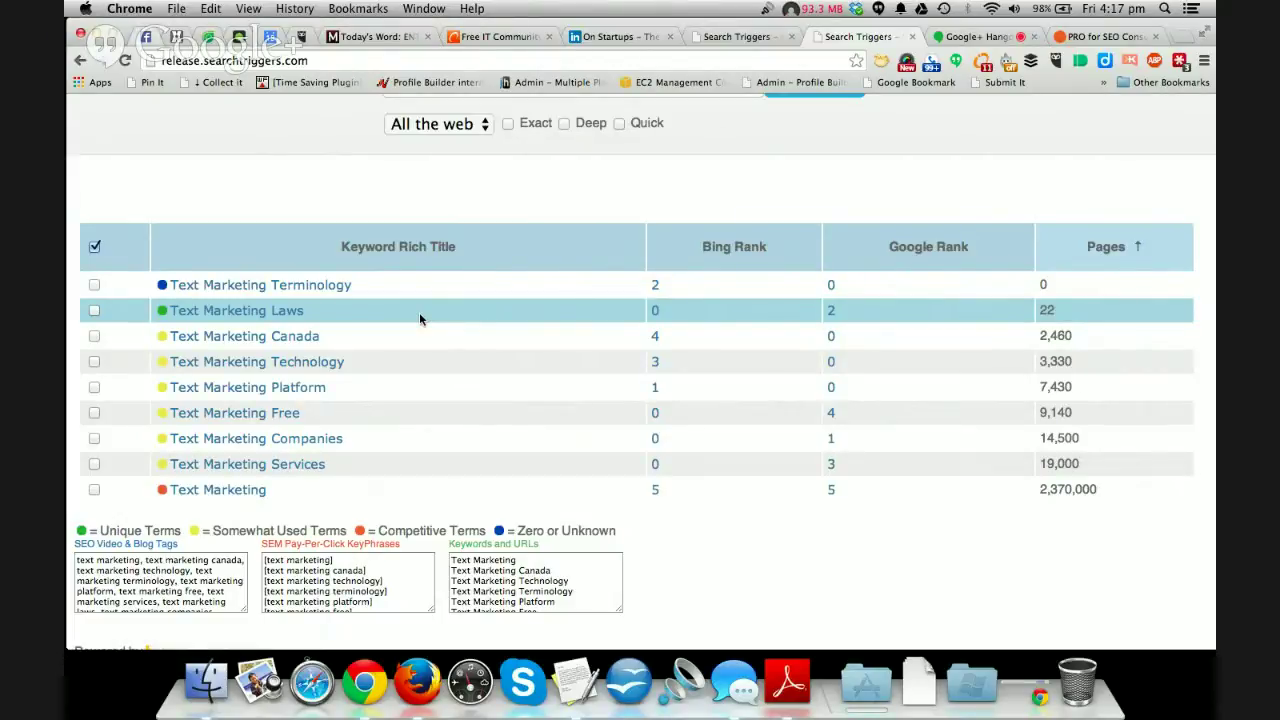
# Run the PRO traffic analysis on the "text marketing" keywords with History and exact niche phrases left off
pyautogui.scroll(2, 419, 316)
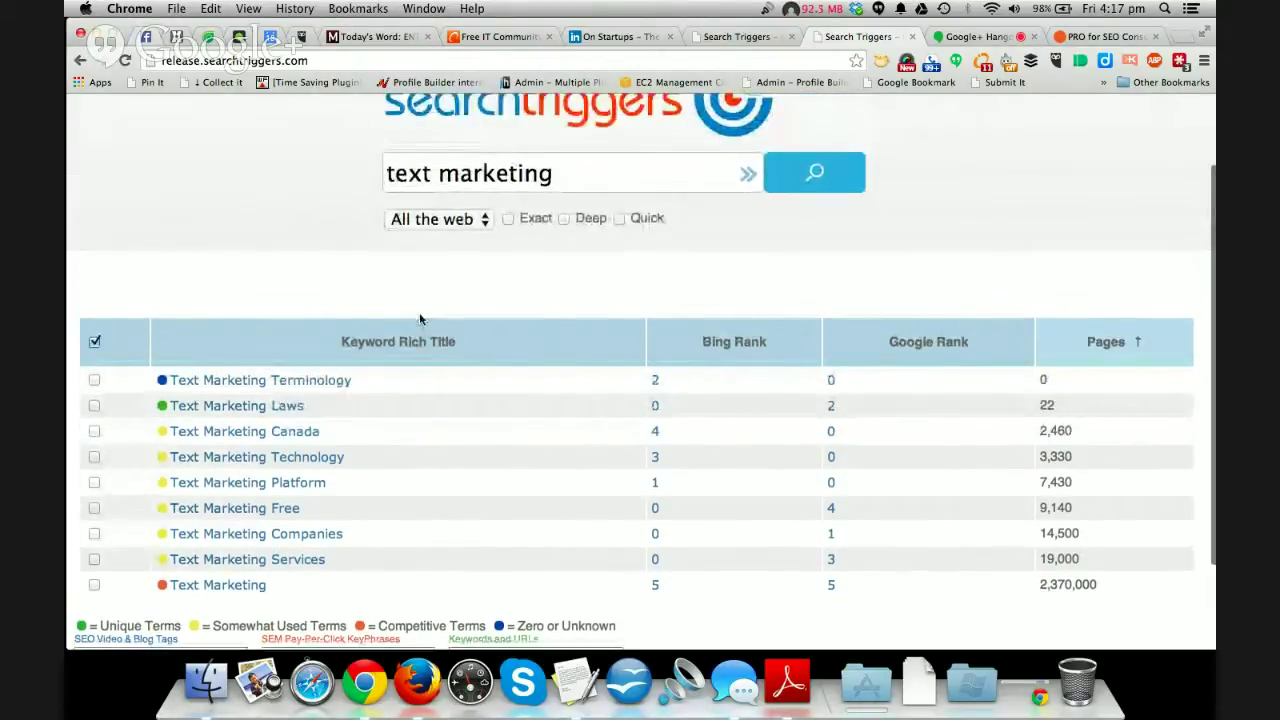
pyautogui.scroll(2, 302, 250)
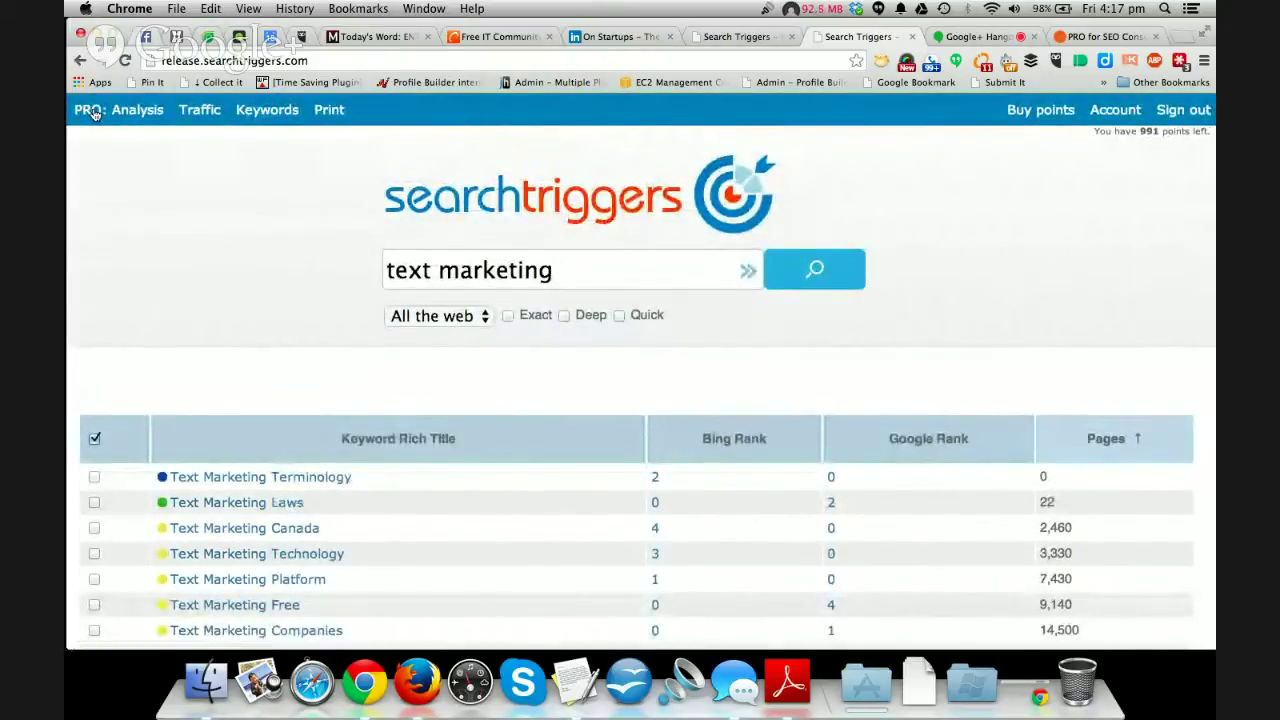
pyautogui.click(93, 112)
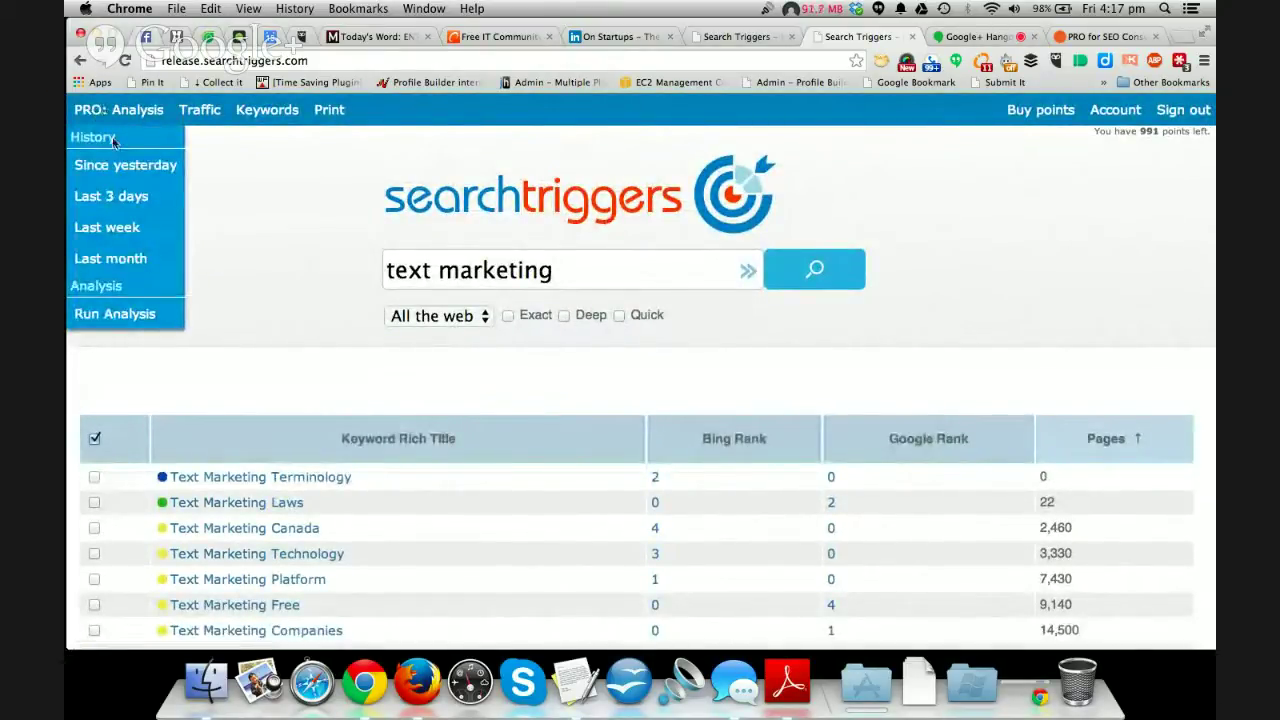
pyautogui.click(124, 313)
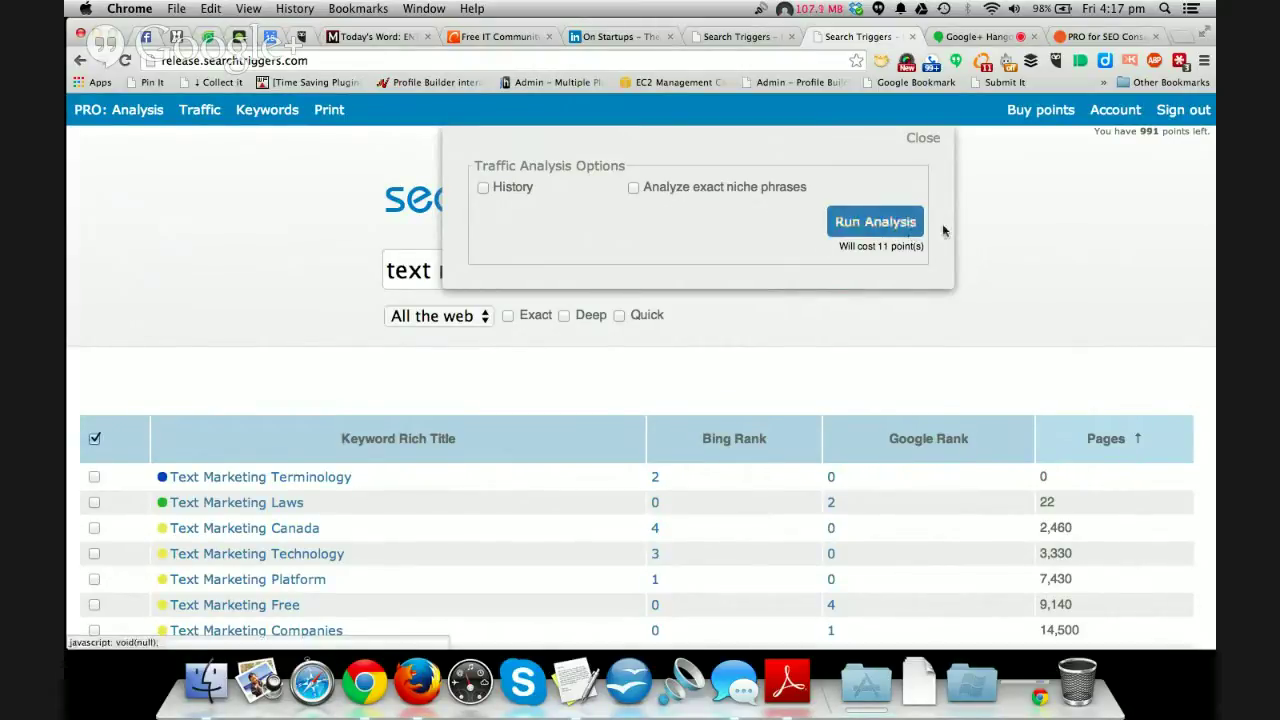
pyautogui.click(860, 228)
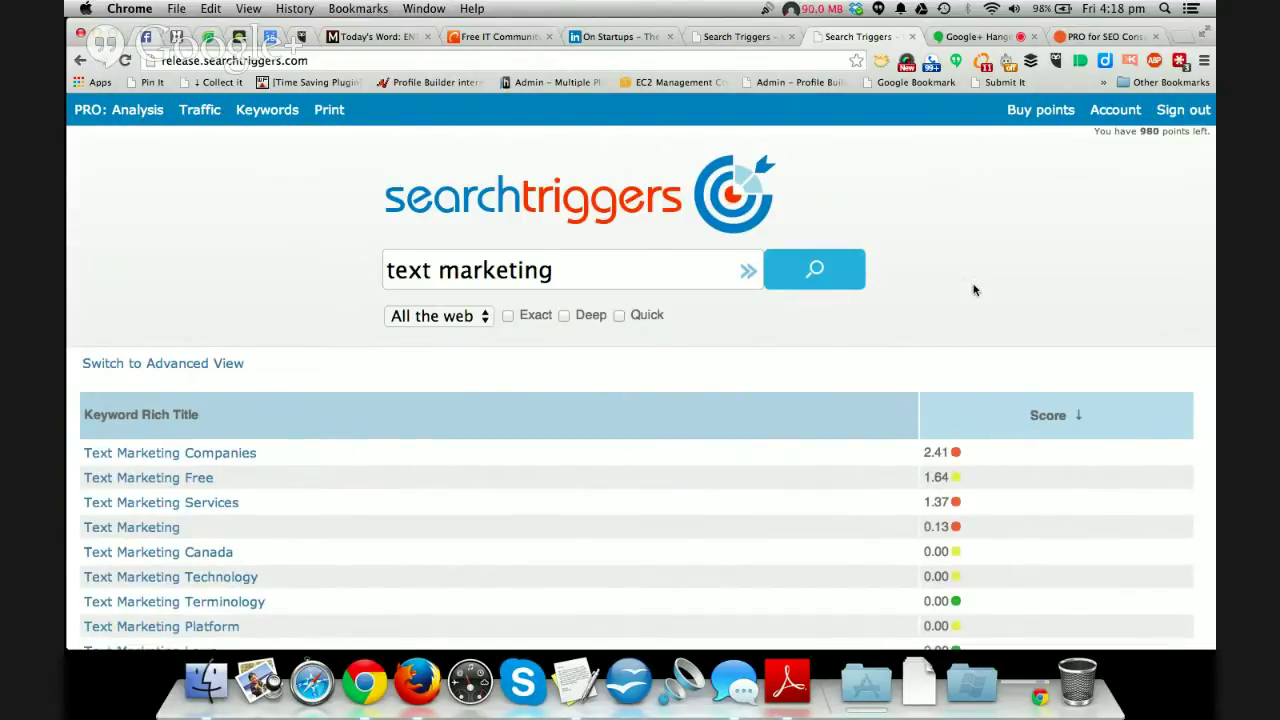
# Examine the analysis scores and competition markers of the keywords, plus the tag, pay-per-click and URL lists below them
pyautogui.scroll(-2, 975, 290)
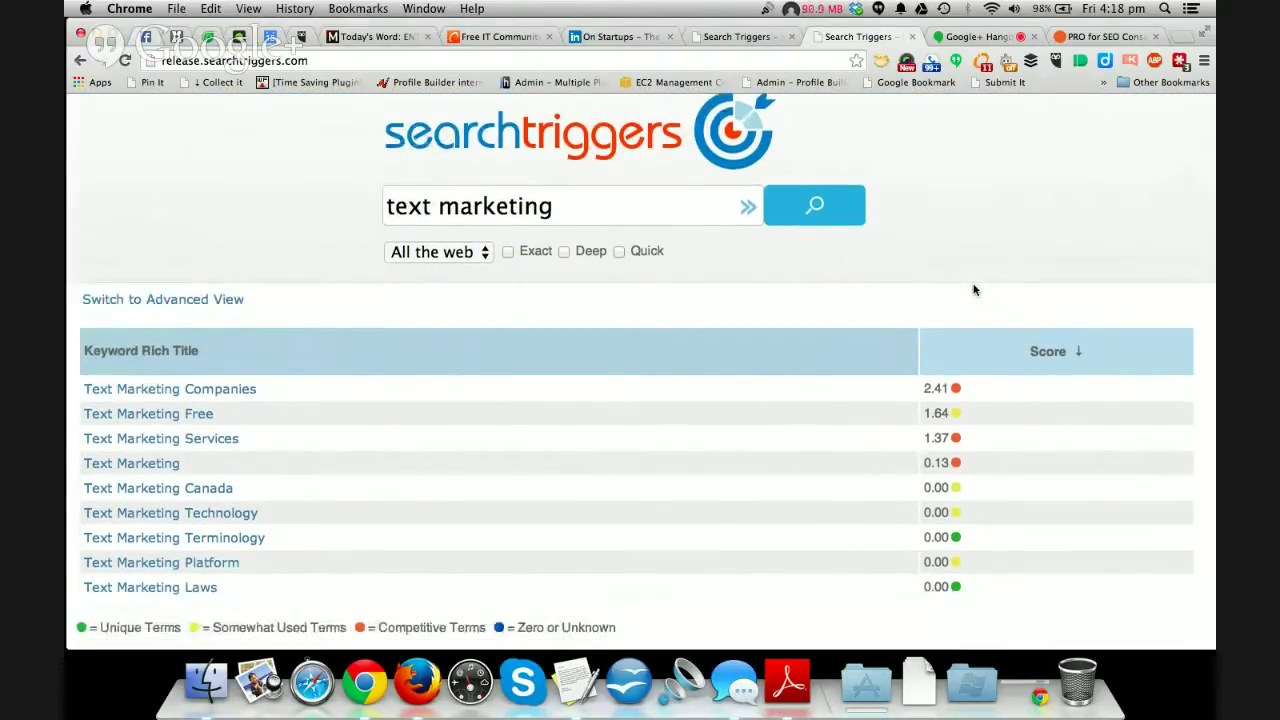
pyautogui.scroll(-1, 975, 290)
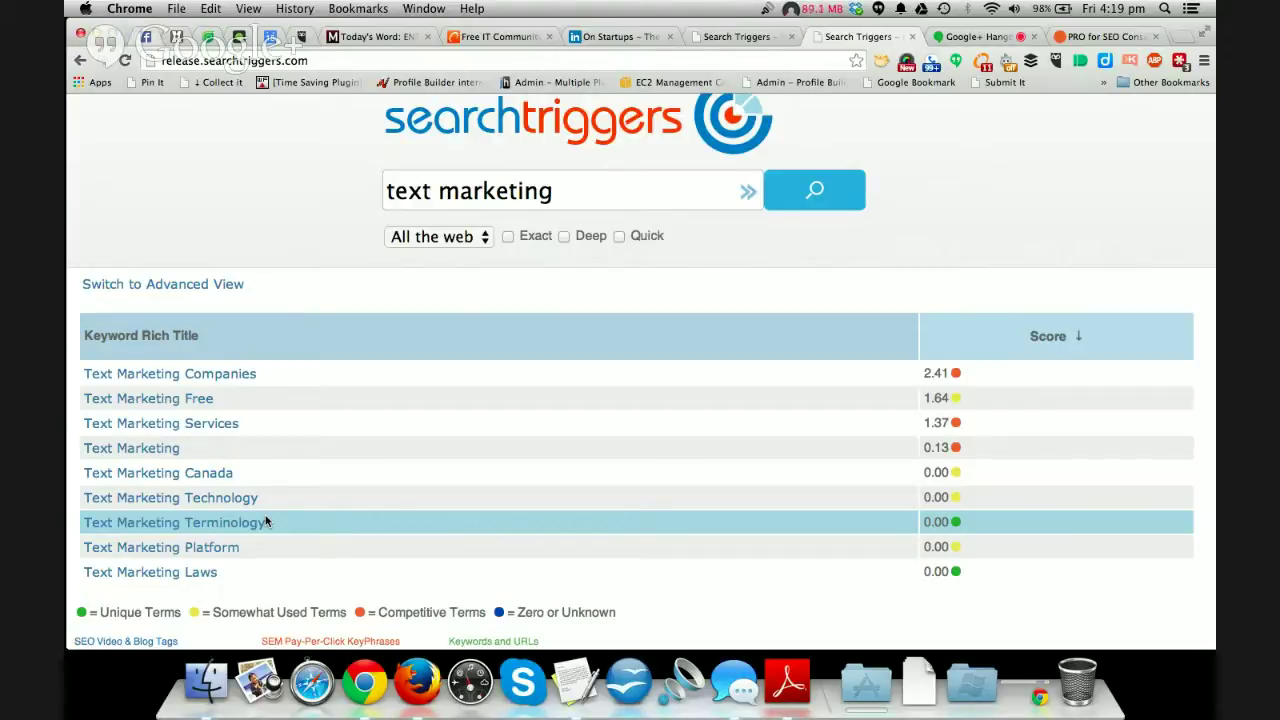
pyautogui.scroll(-3, 265, 517)
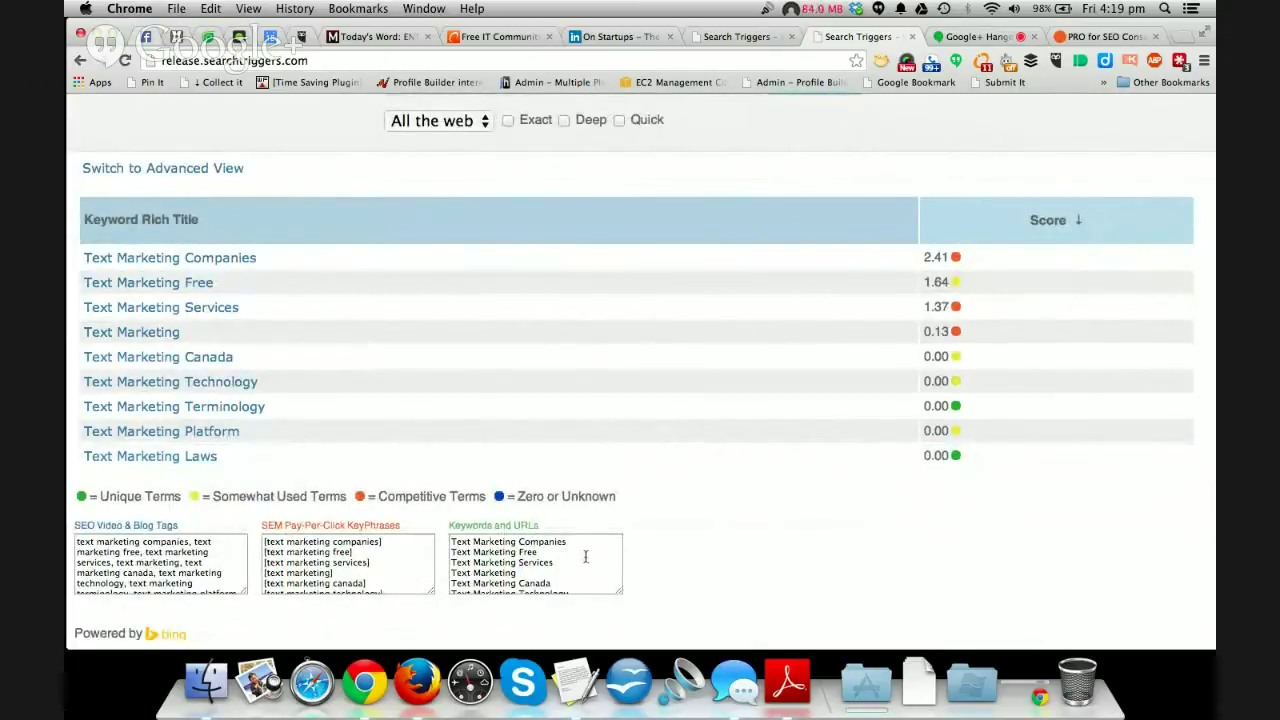
pyautogui.scroll(-3, 586, 557)
pyautogui.scroll(4, 586, 557)
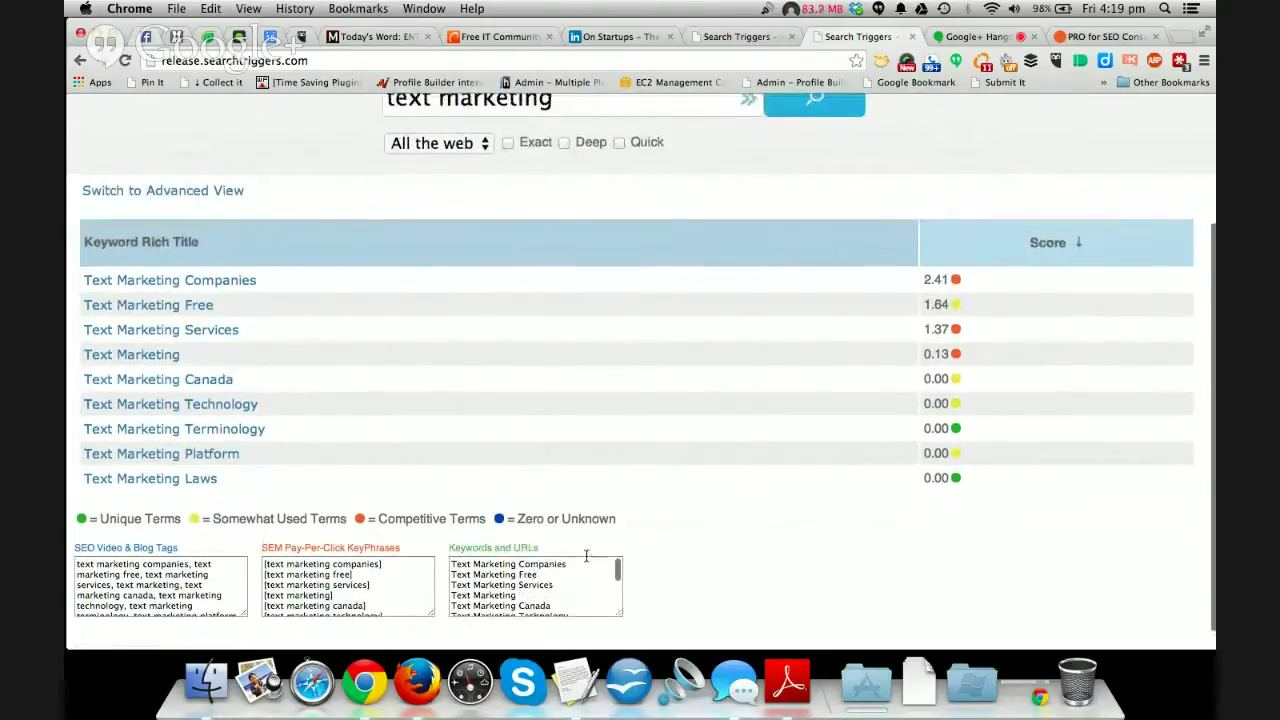
pyautogui.scroll(-1, 644, 541)
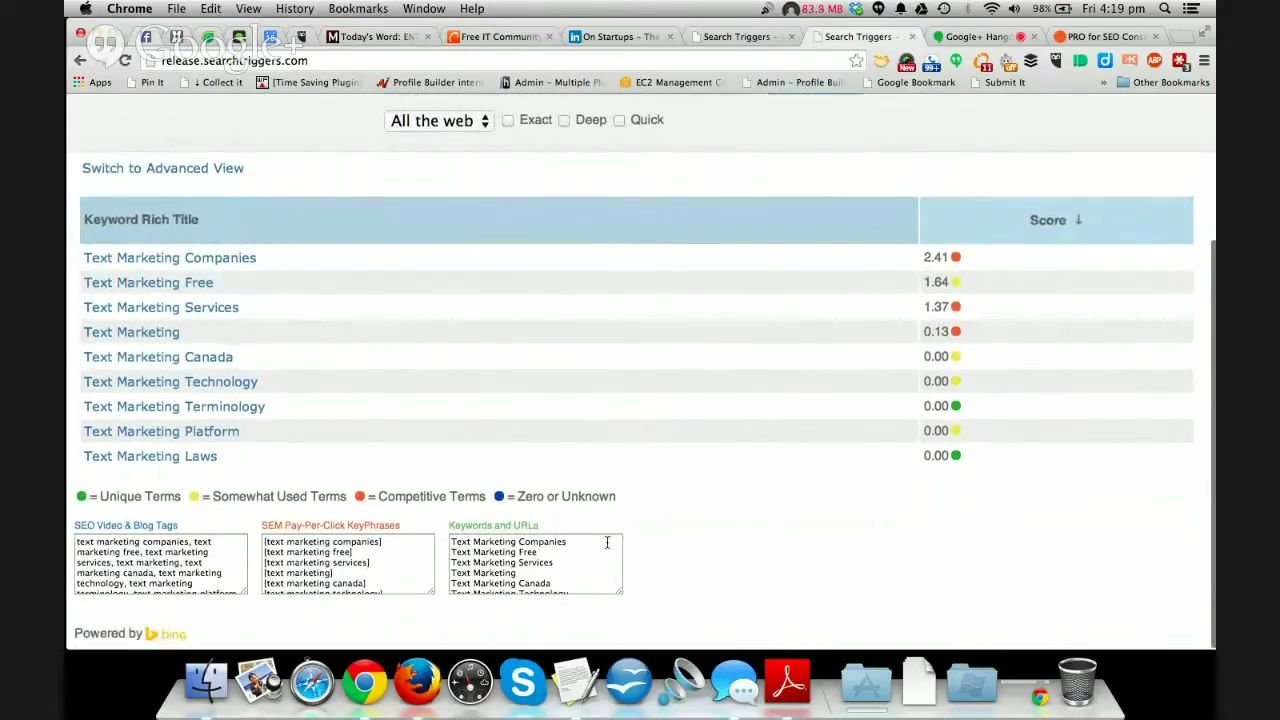
pyautogui.scroll(-3, 607, 543)
pyautogui.scroll(5, 607, 543)
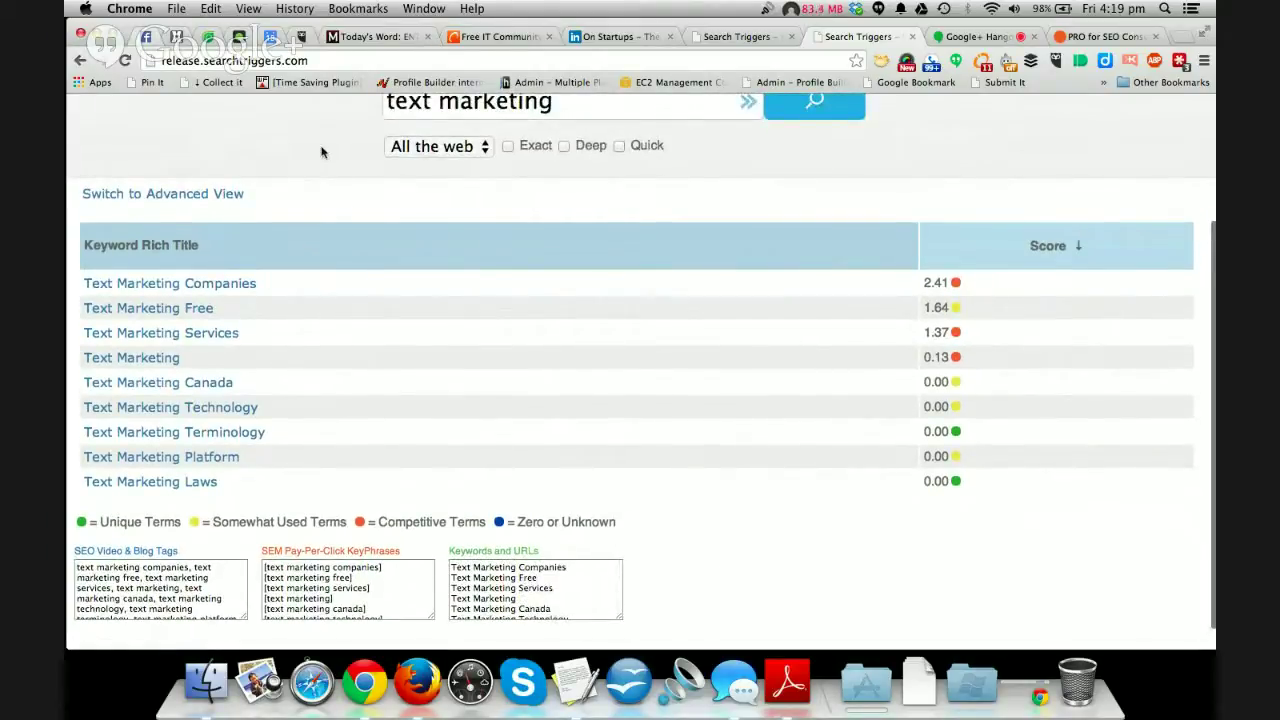
pyautogui.scroll(2, 279, 150)
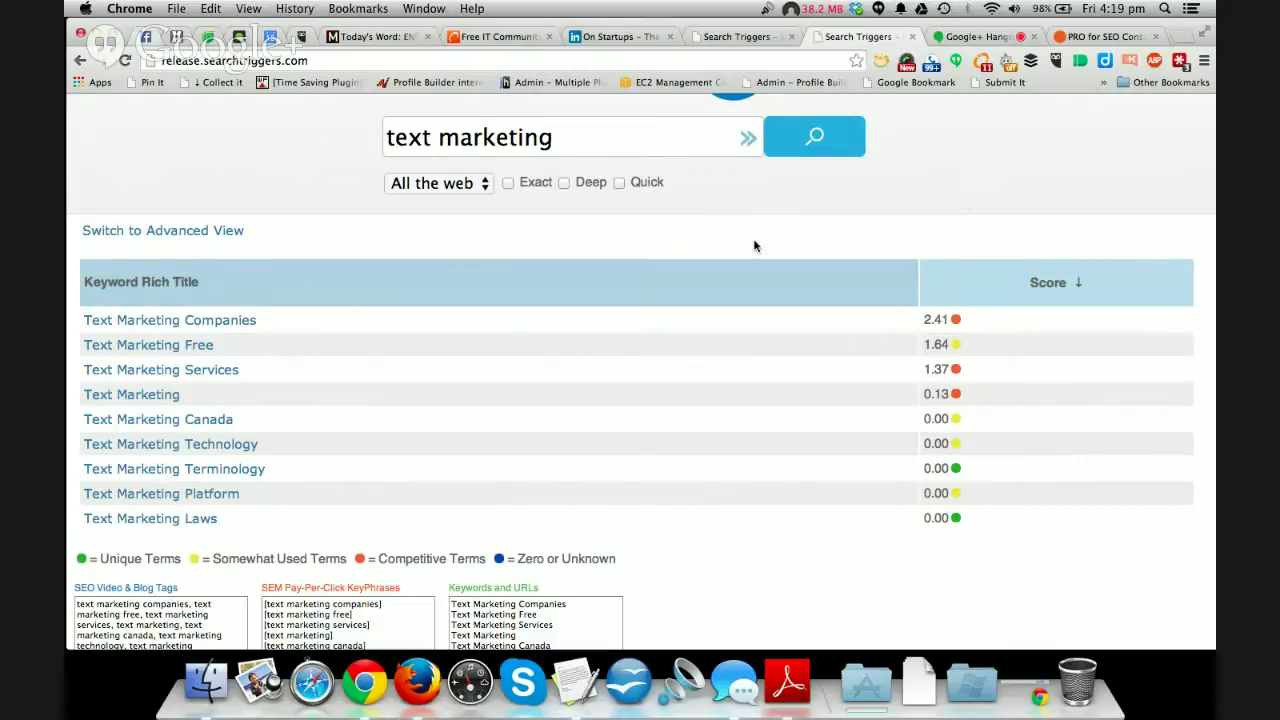
pyautogui.scroll(-1, 966, 192)
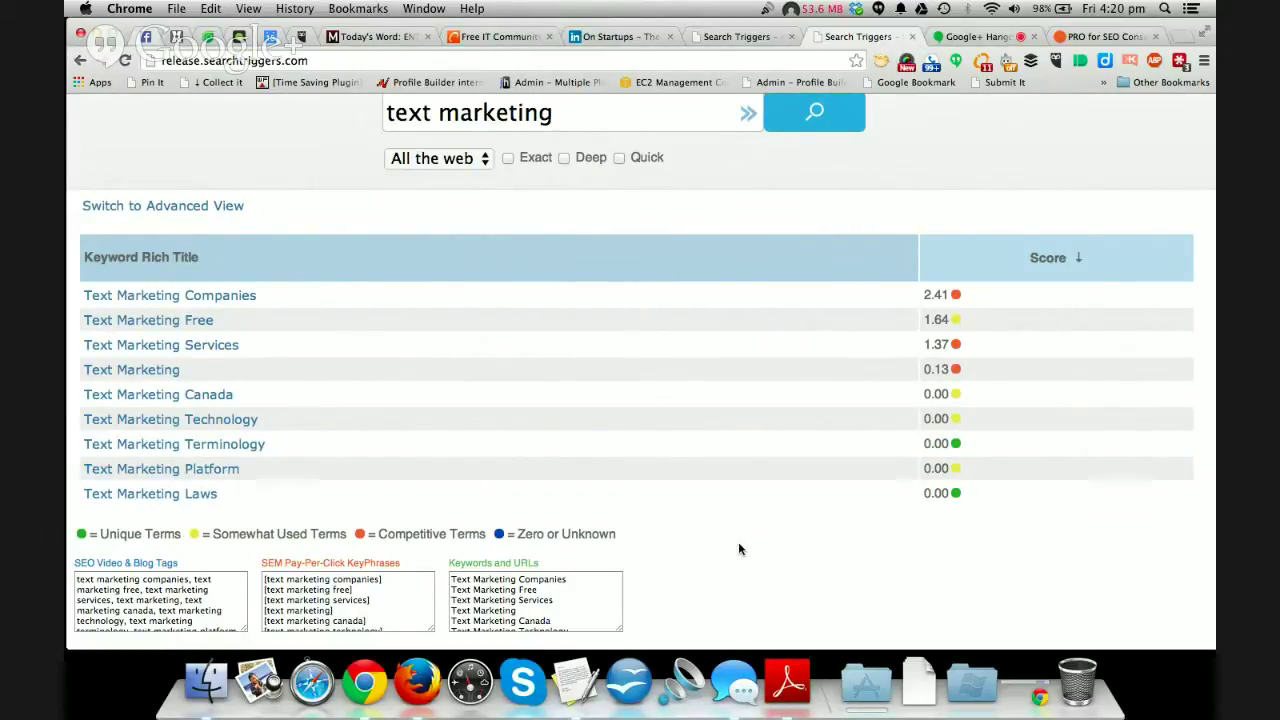
# Expand the competing pages for "Text Marketing Companies" from its score marker and read through the listed sites
pyautogui.click(957, 298)
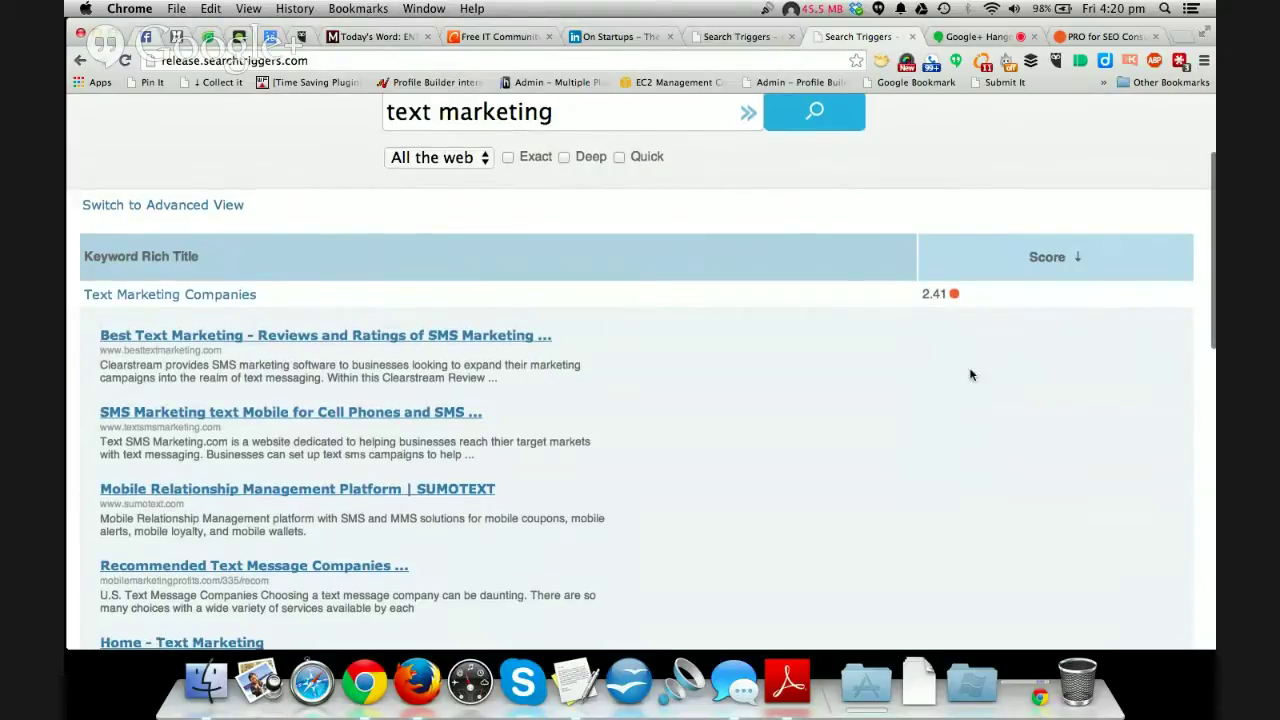
pyautogui.scroll(-2, 970, 375)
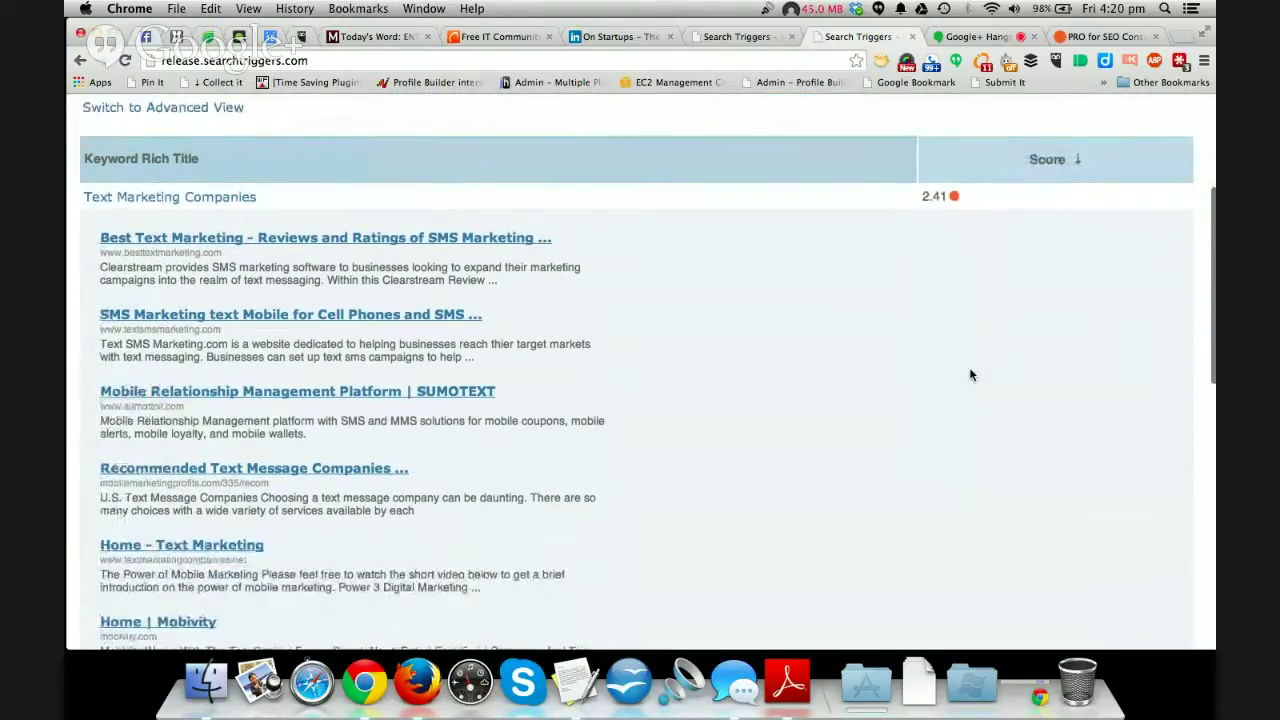
pyautogui.scroll(1, 970, 375)
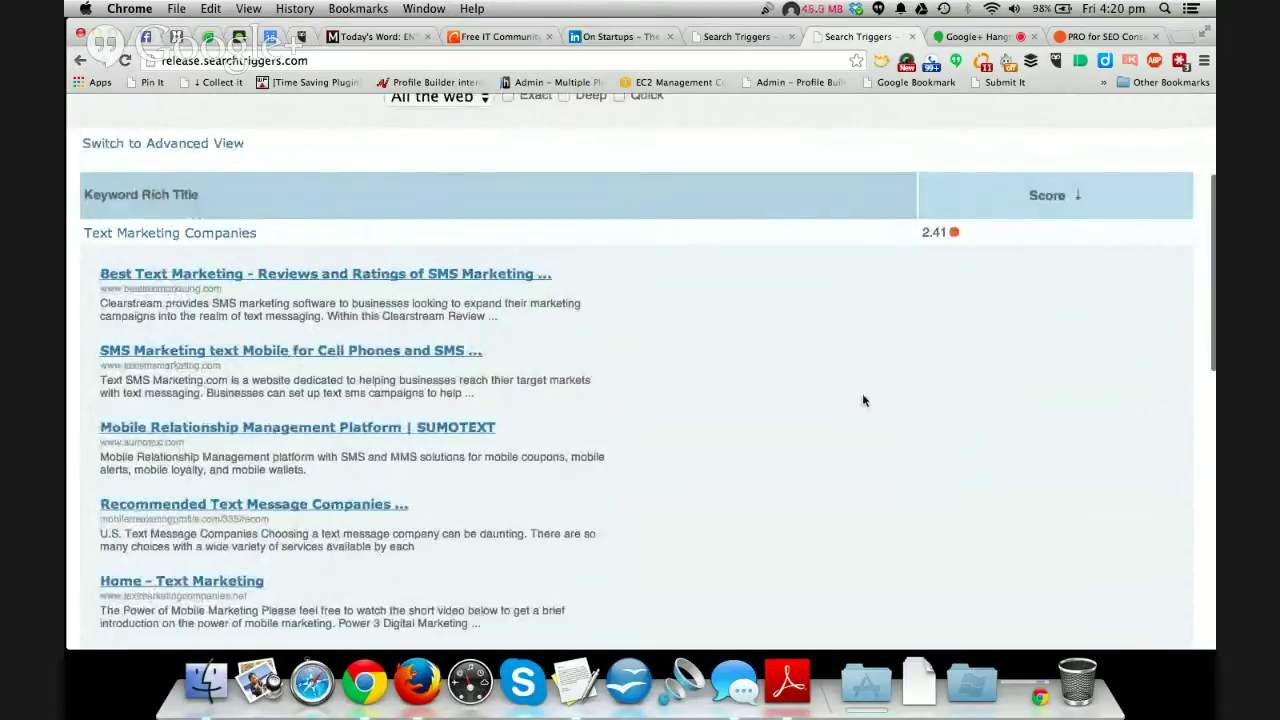
pyautogui.scroll(-2, 864, 400)
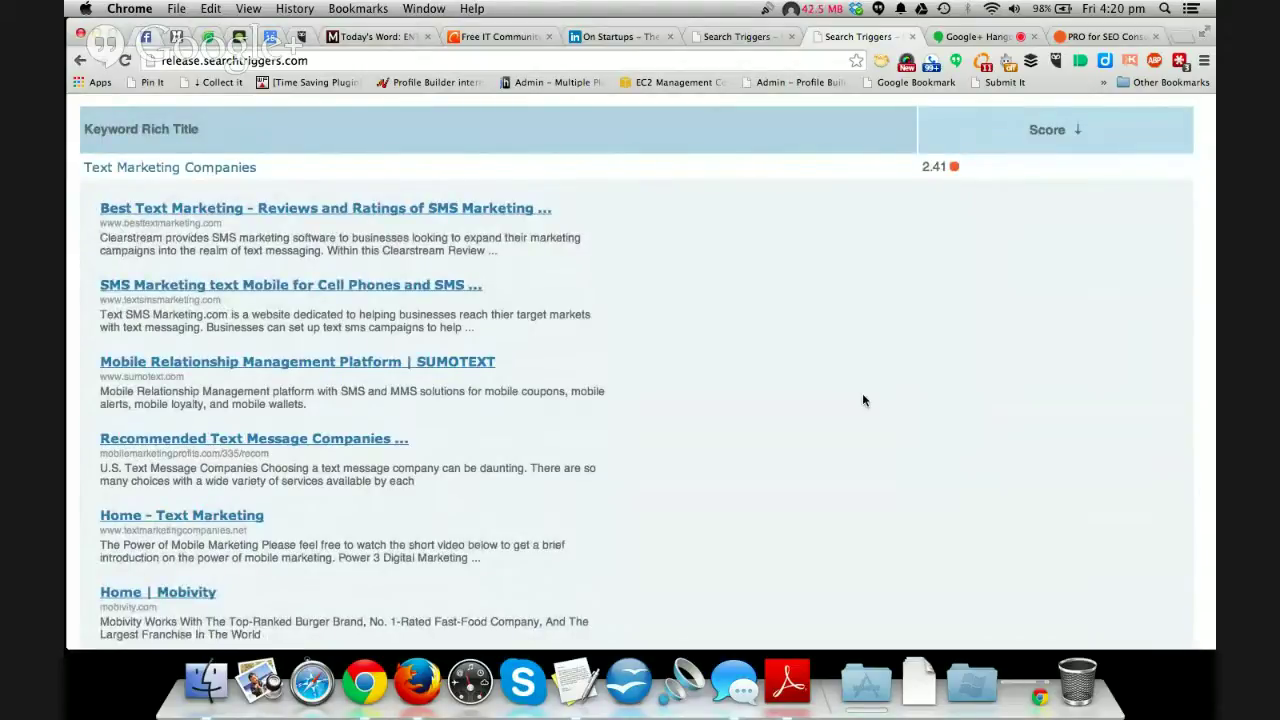
# Examine the titles, addresses and descriptions of the sites competing for "Text Marketing Companies"
pyautogui.scroll(-1, 862, 401)
pyautogui.scroll(-2, 862, 401)
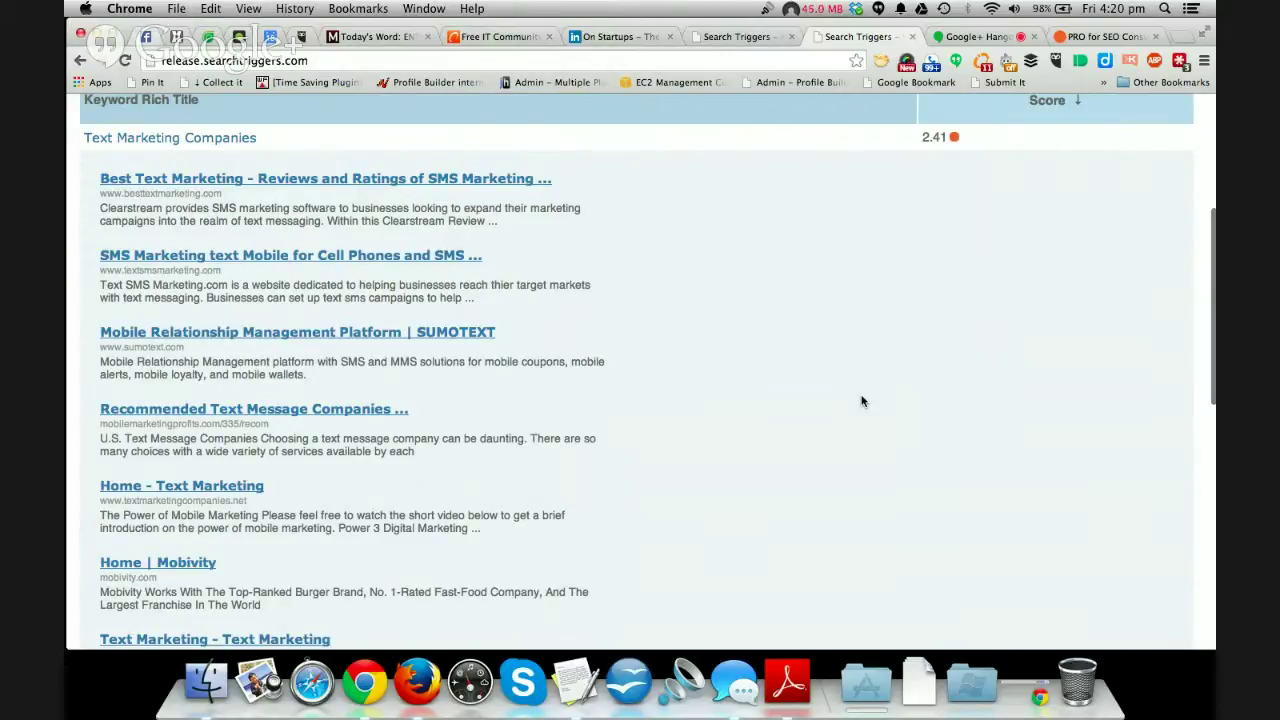
pyautogui.scroll(-2, 862, 401)
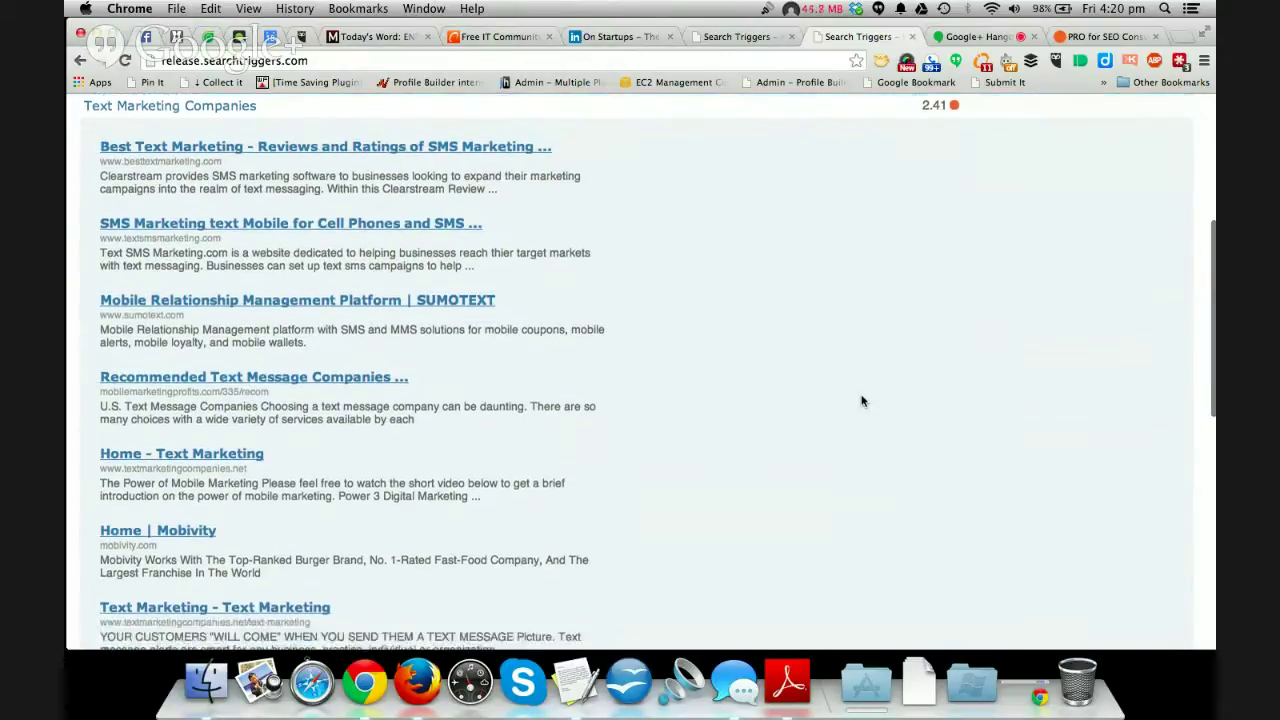
pyautogui.scroll(-1, 862, 401)
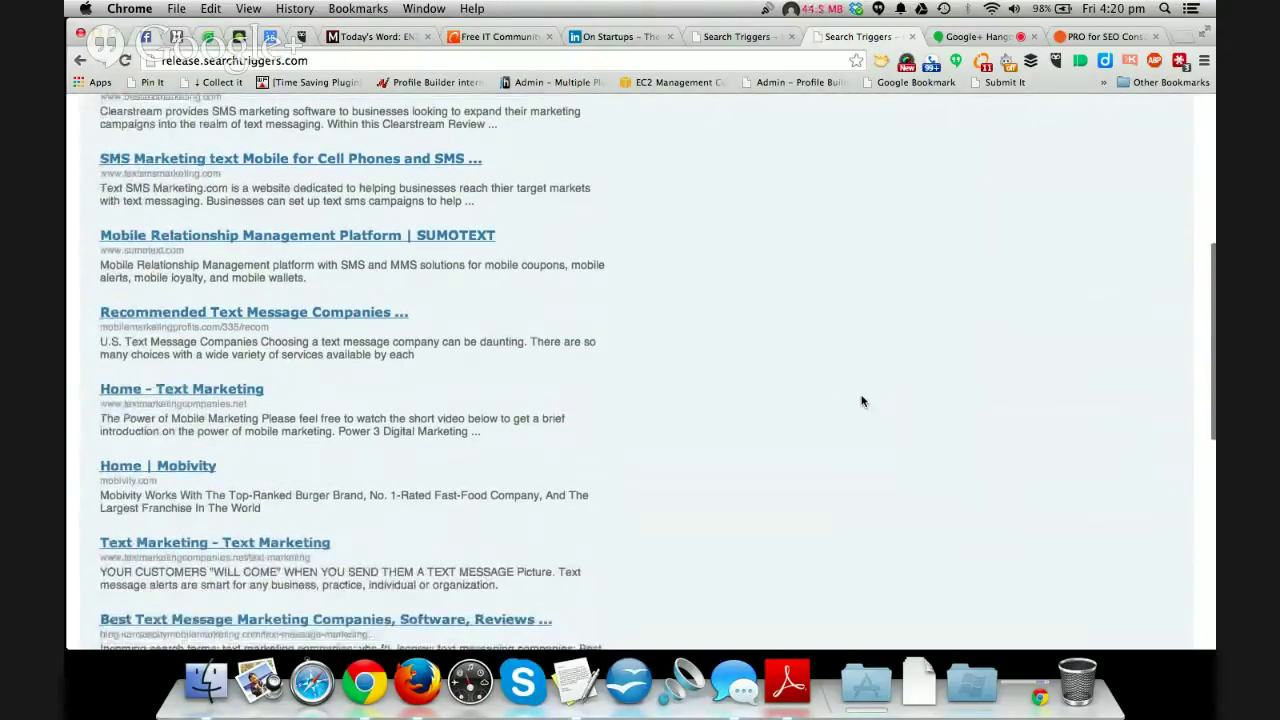
pyautogui.scroll(1, 862, 401)
pyautogui.scroll(2, 862, 401)
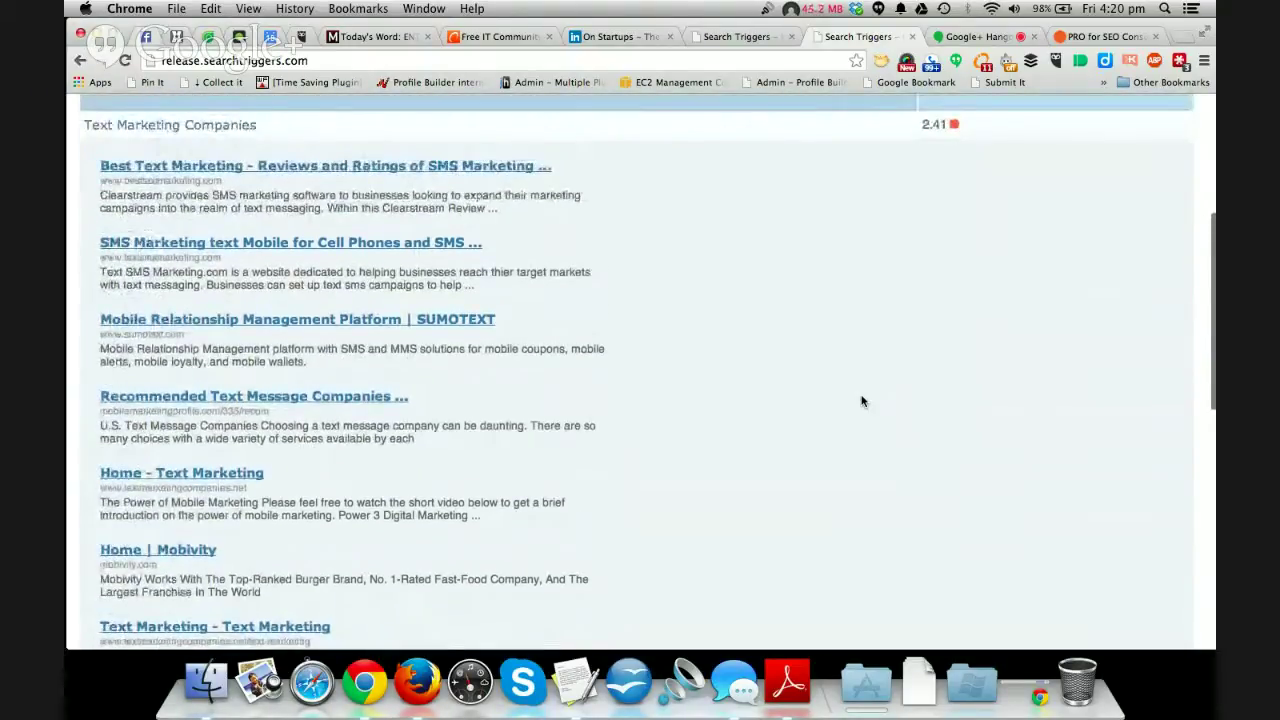
pyautogui.scroll(-1, 862, 401)
pyautogui.scroll(1, 862, 401)
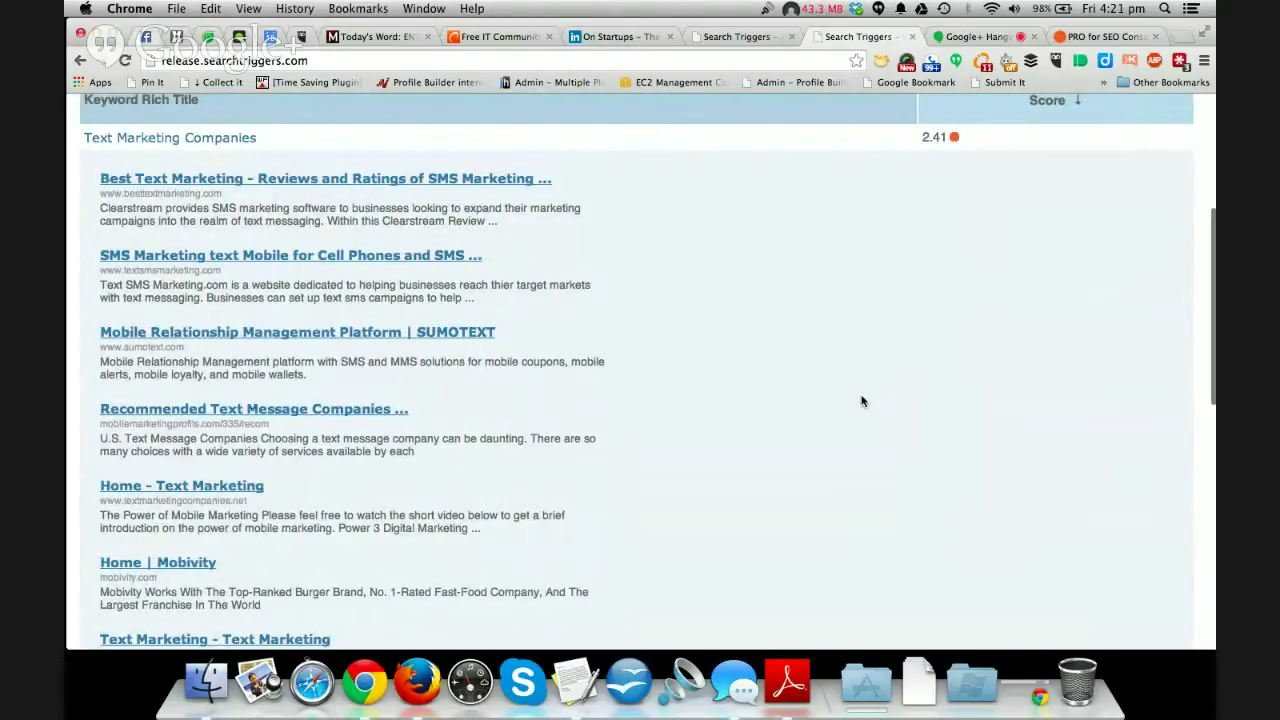
pyautogui.scroll(-1, 862, 401)
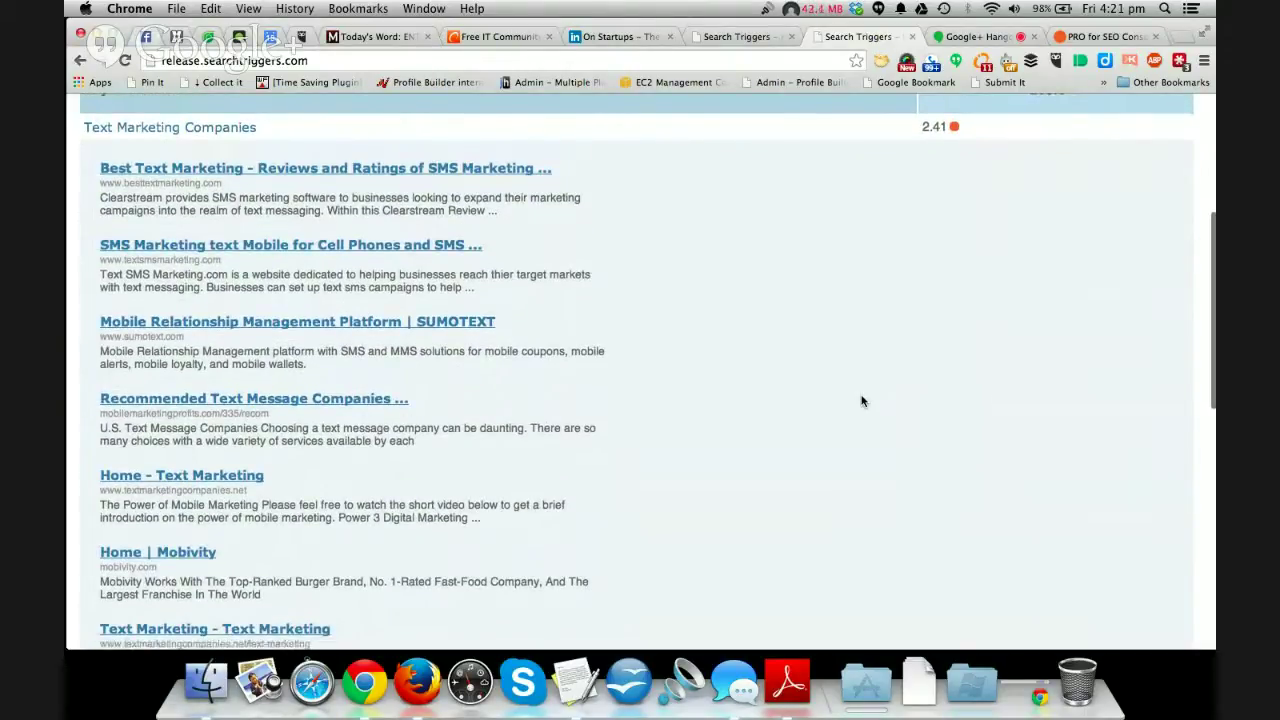
pyautogui.scroll(-1, 862, 401)
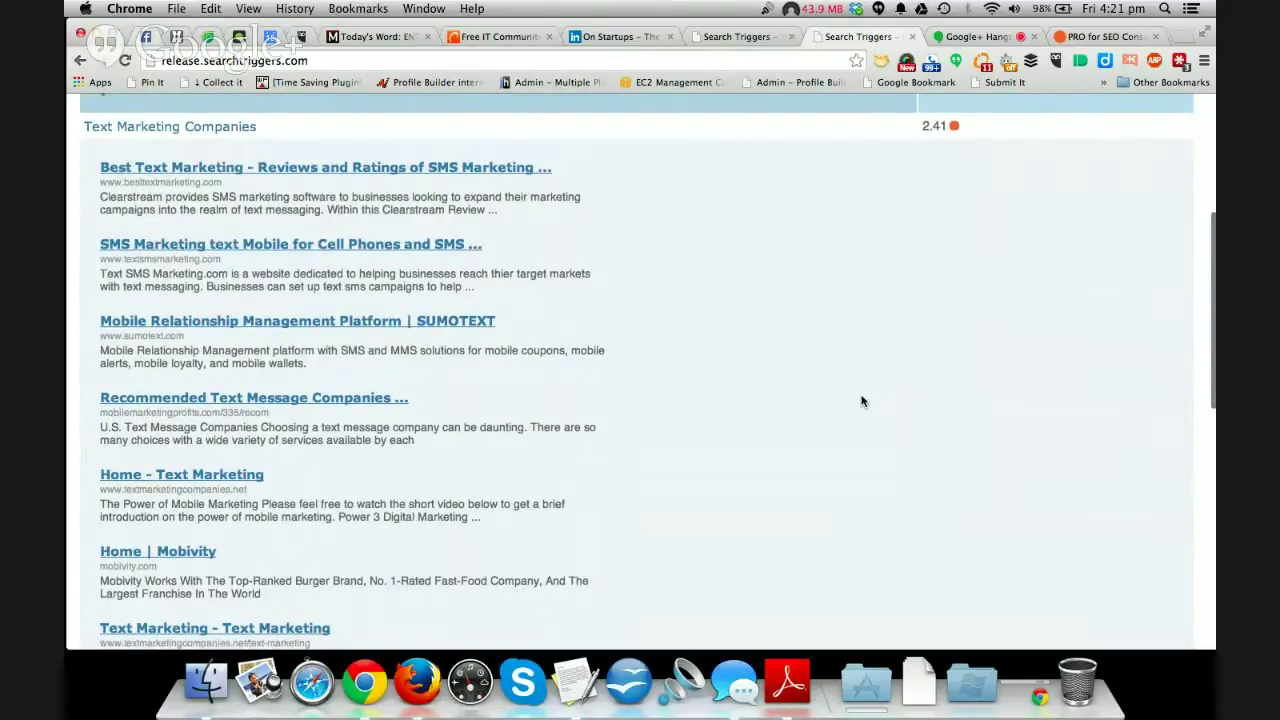
# Open the "Best Text Marketing - Reviews and Ratings of SMS Marketing" competing site and look through its featured reviews and article categories
pyautogui.click(452, 168)
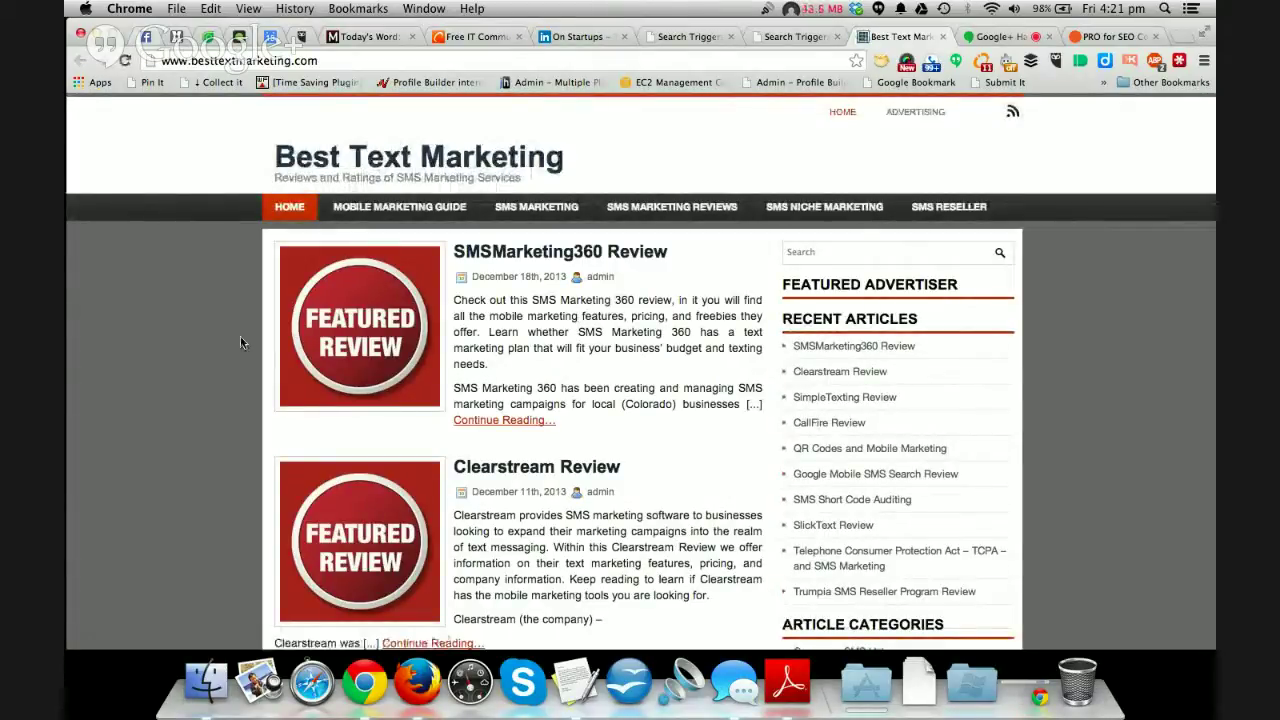
pyautogui.scroll(-1, 240, 338)
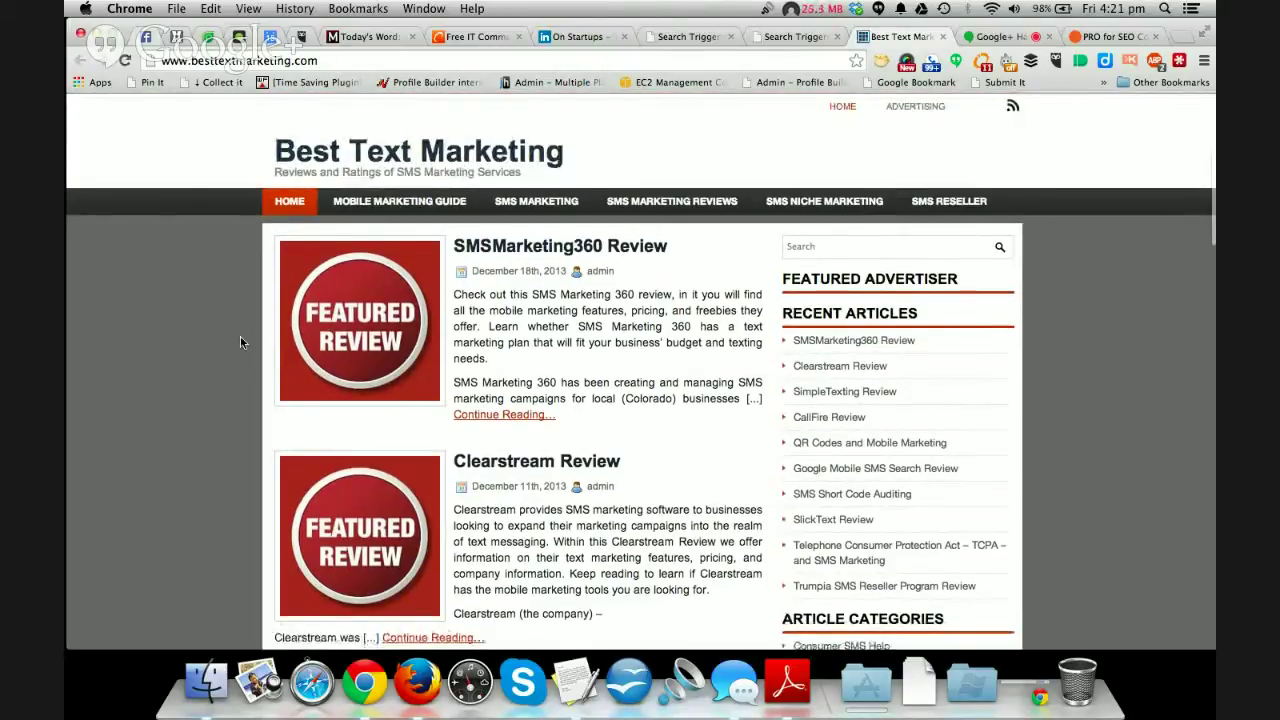
pyautogui.scroll(-2, 240, 342)
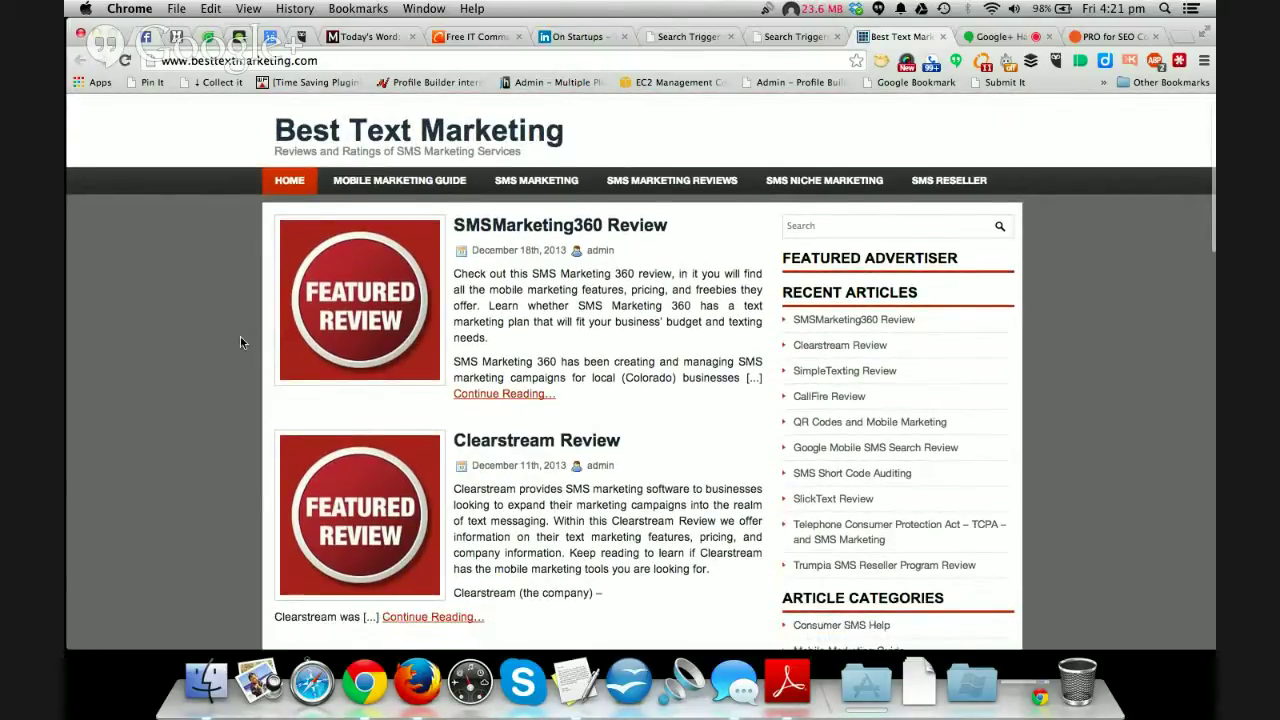
pyautogui.scroll(-3, 240, 342)
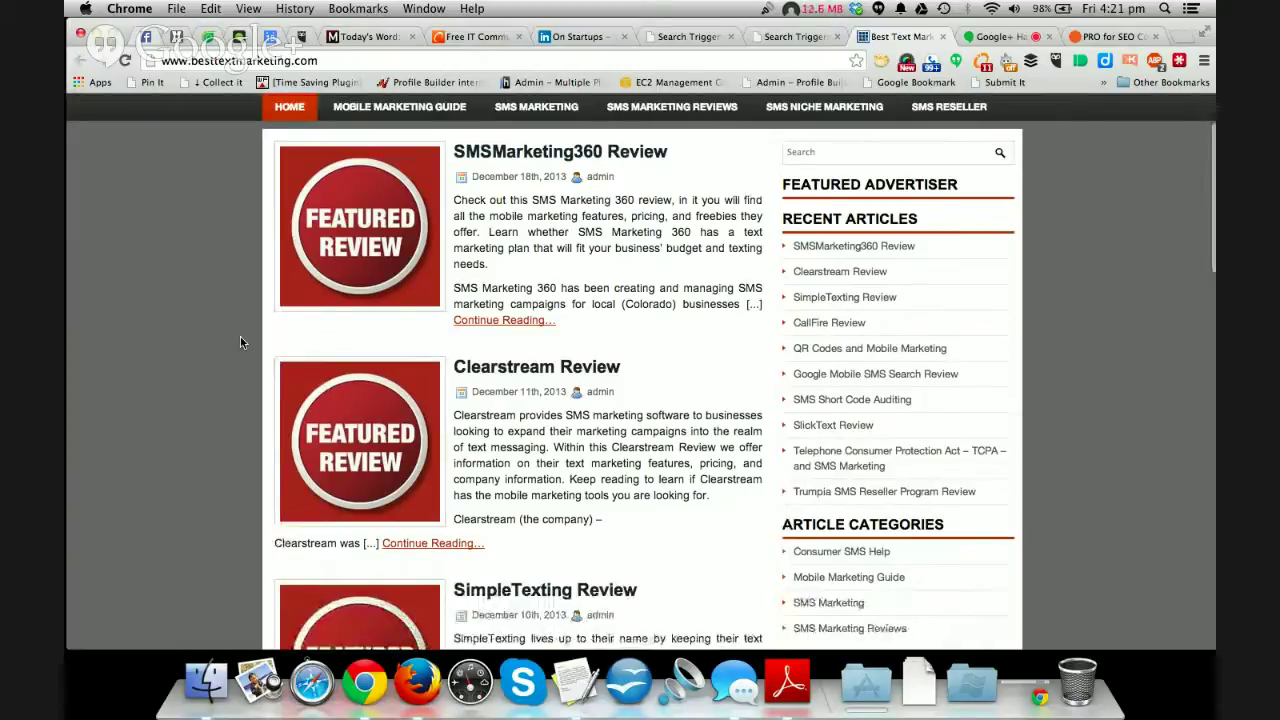
pyautogui.scroll(-5, 240, 342)
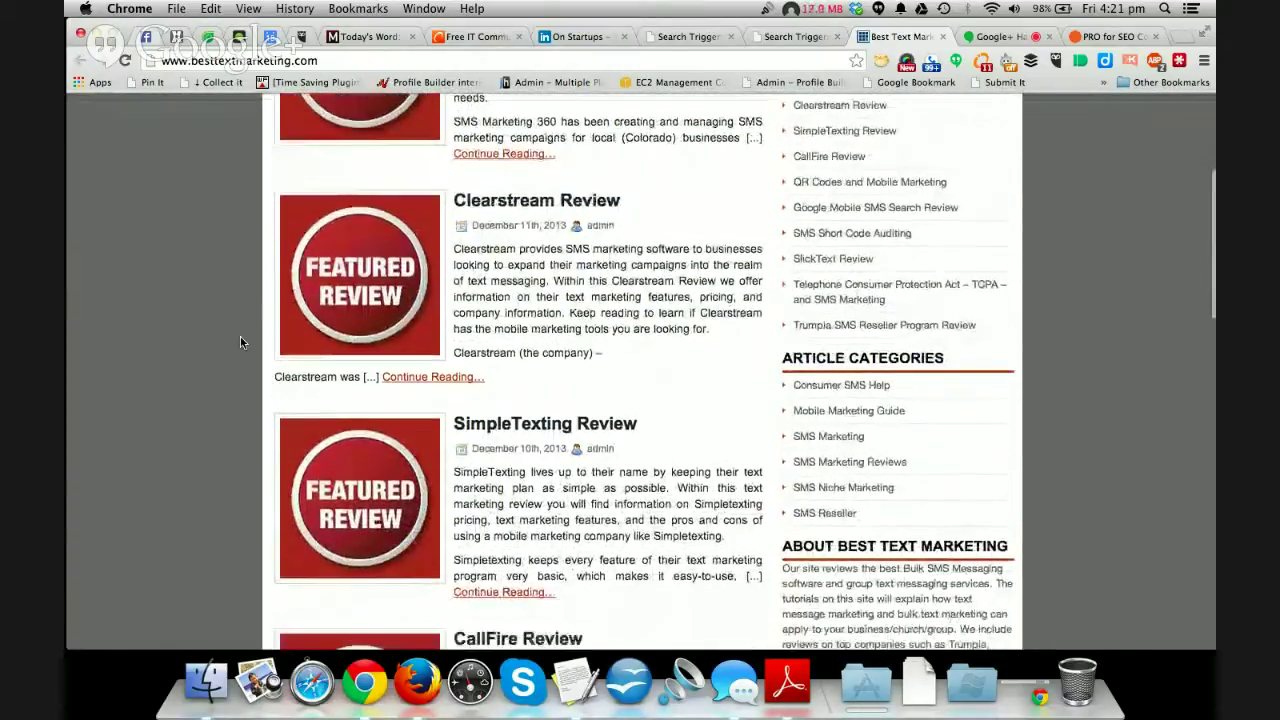
pyautogui.scroll(-2, 240, 342)
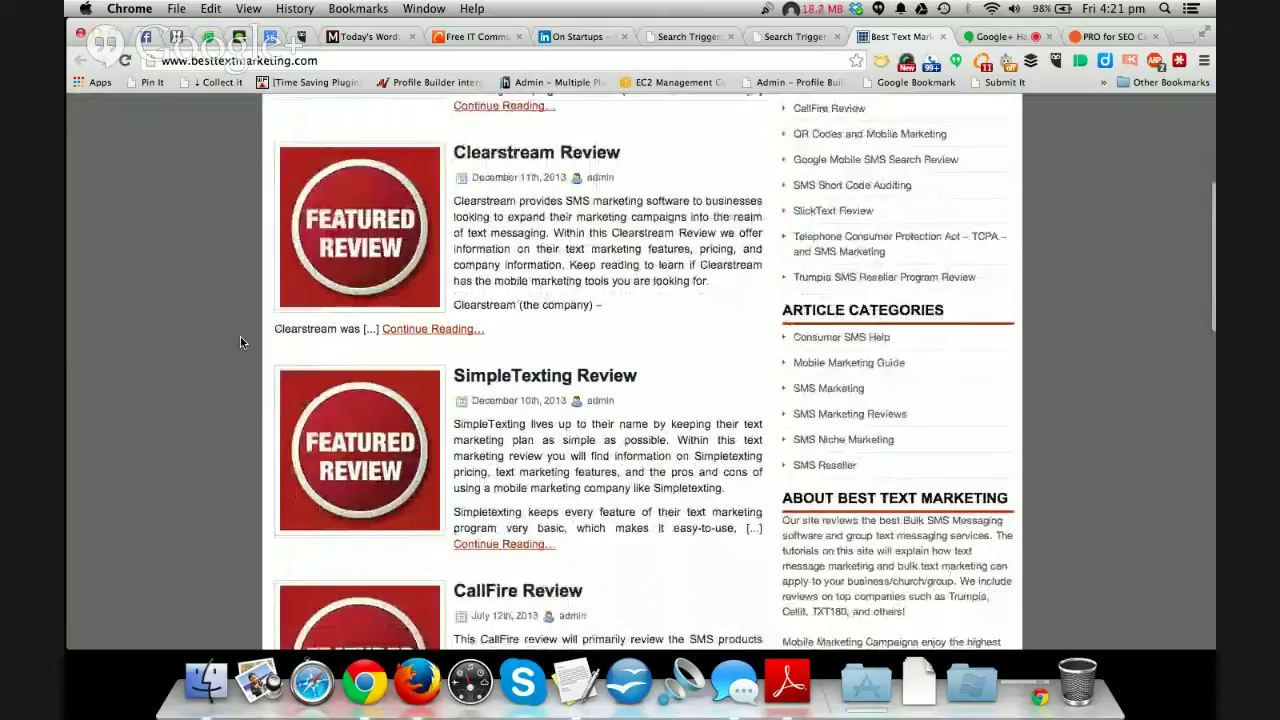
pyautogui.scroll(-6, 240, 342)
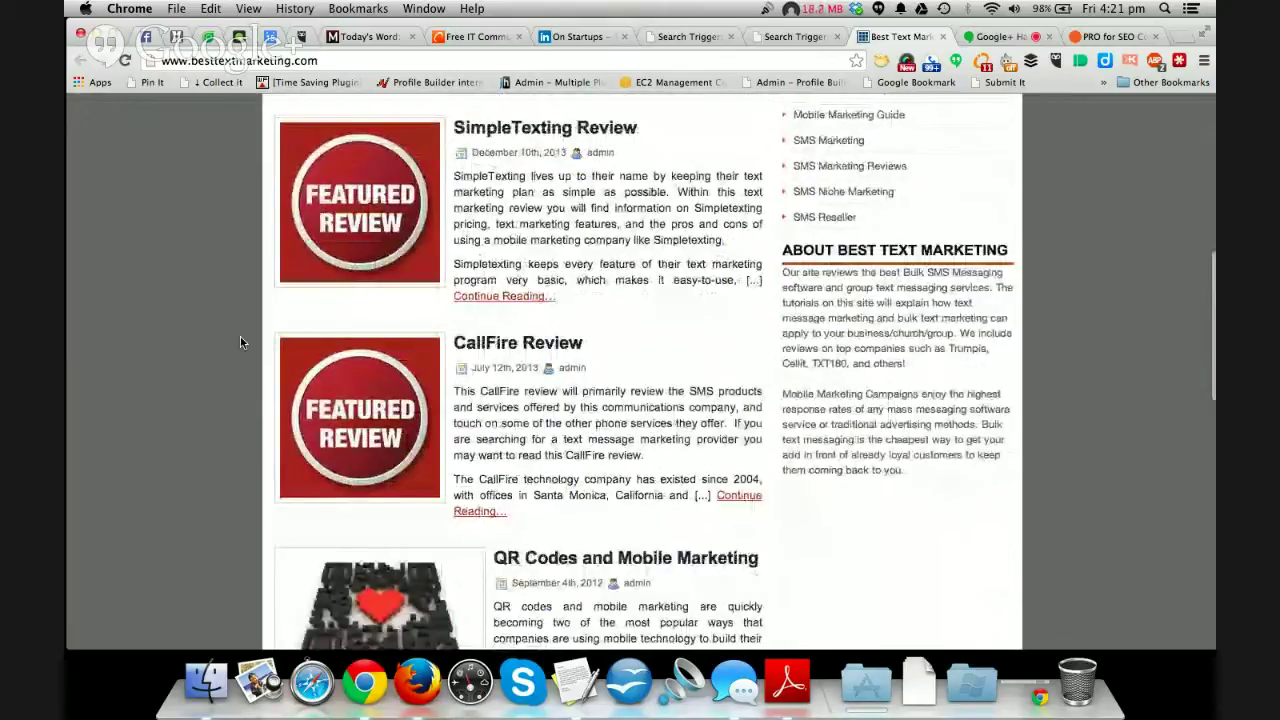
pyautogui.scroll(-7, 240, 342)
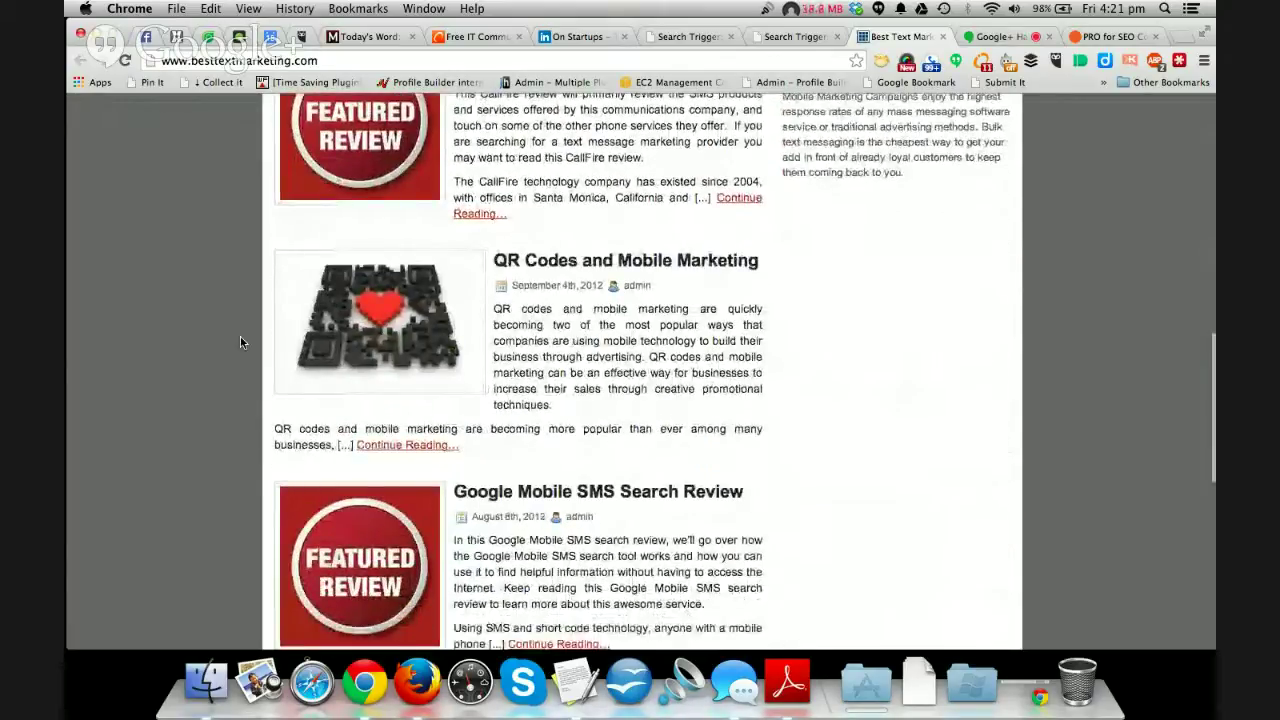
pyautogui.scroll(-3, 240, 342)
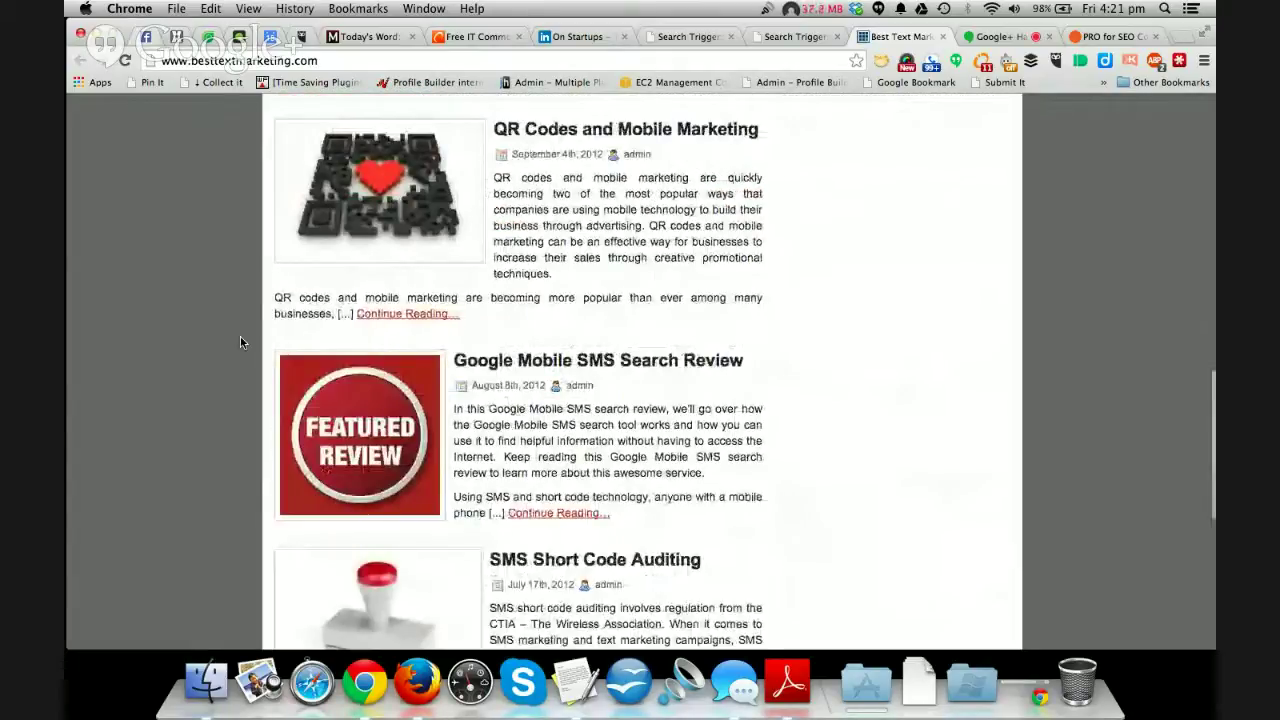
pyautogui.scroll(15, 240, 342)
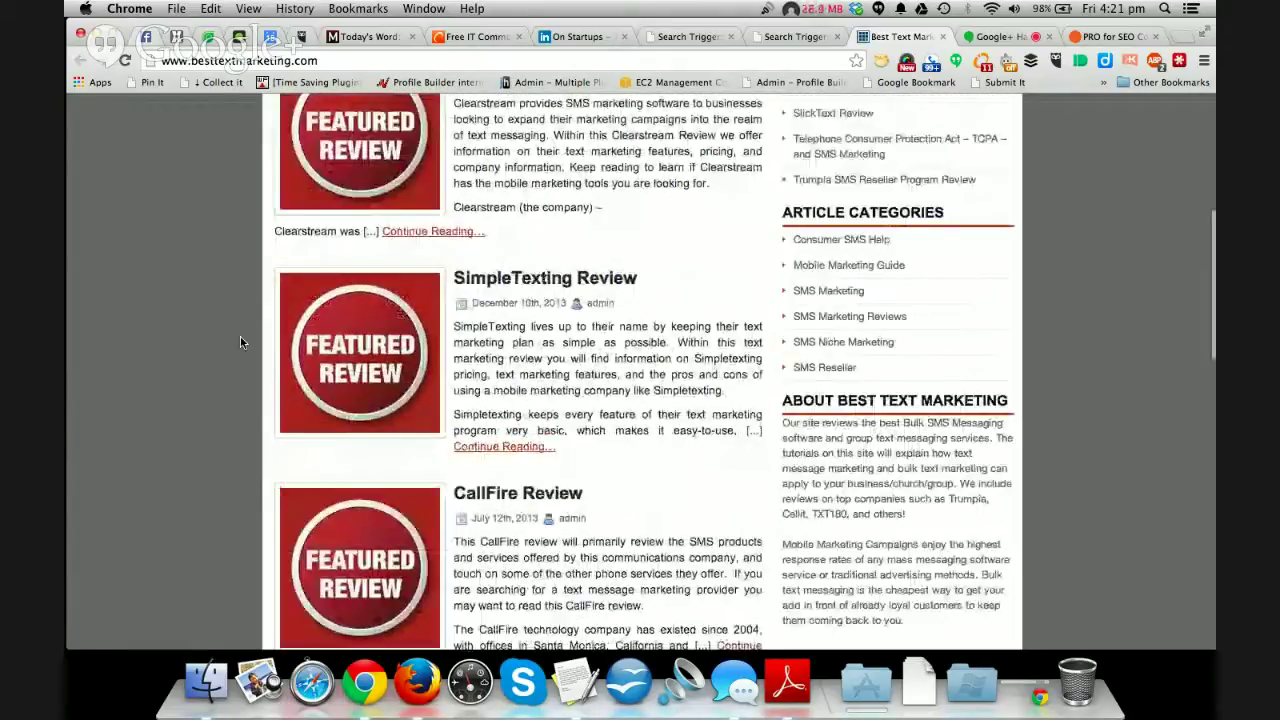
pyautogui.scroll(5, 240, 342)
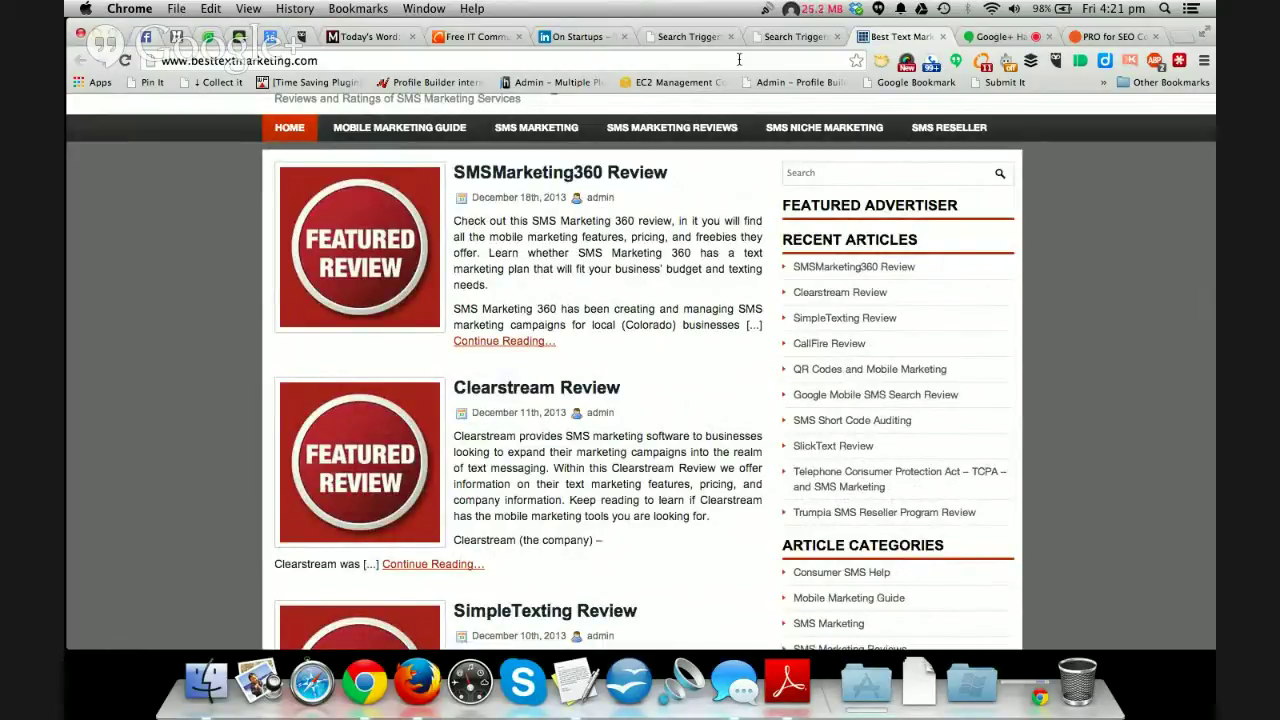
# Return to the SearchTriggers results and review the full competing-page list down to the remaining keywords
pyautogui.click(797, 38)
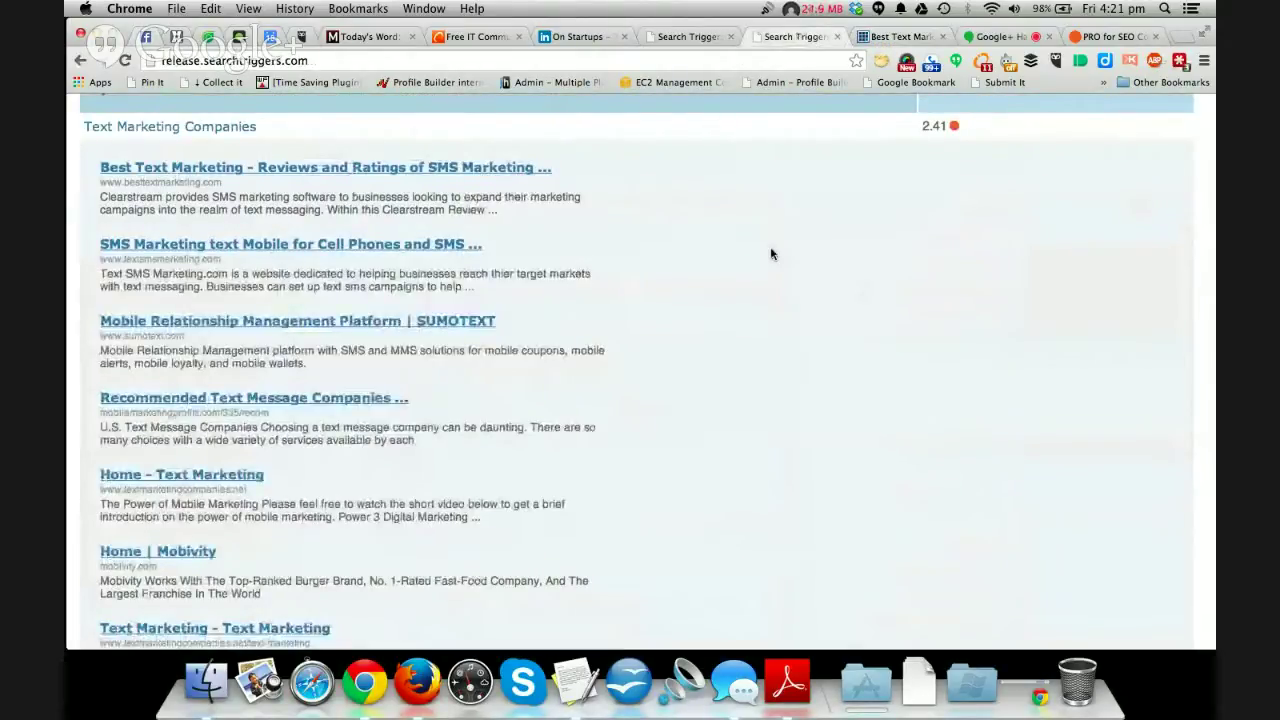
pyautogui.scroll(1, 770, 254)
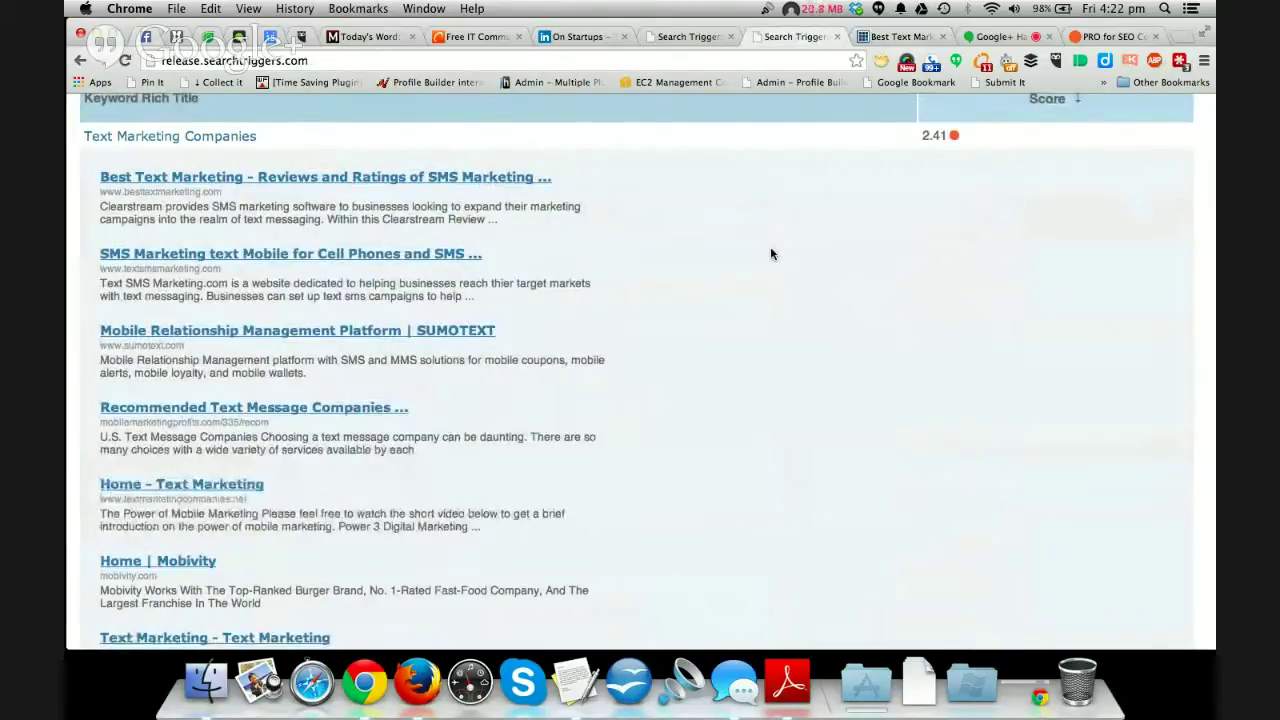
pyautogui.scroll(2, 770, 254)
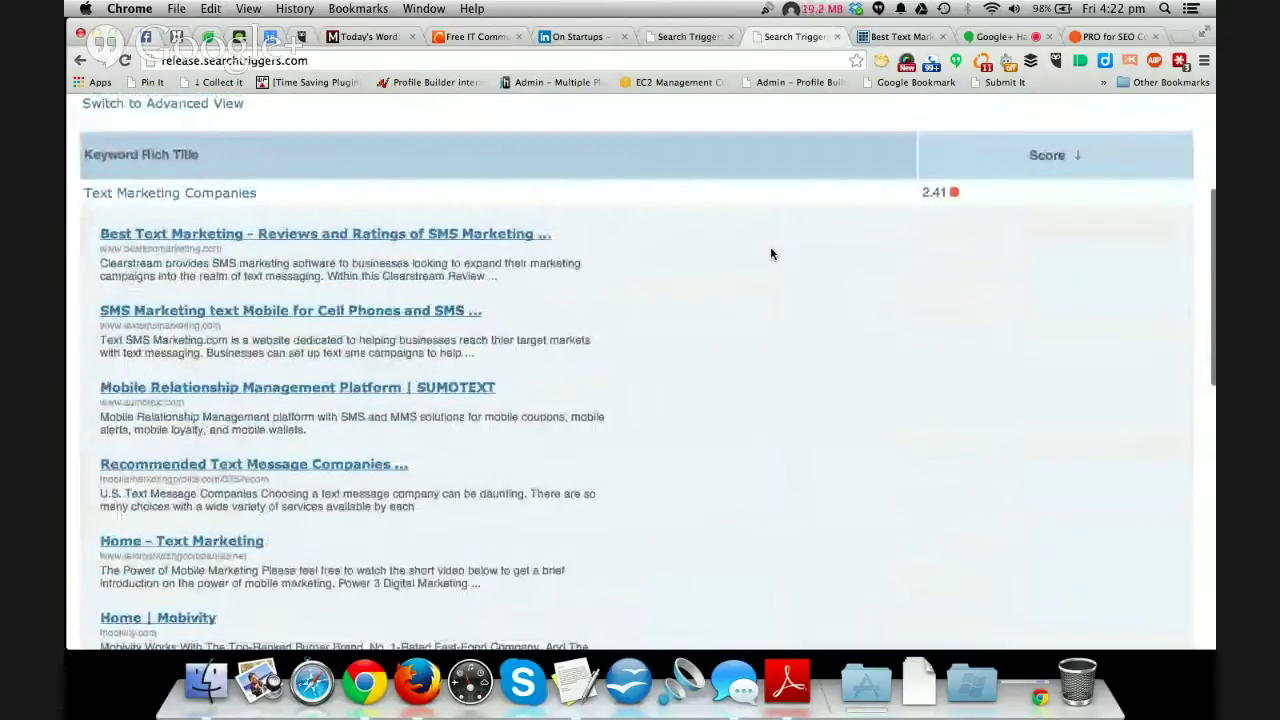
pyautogui.scroll(3, 770, 254)
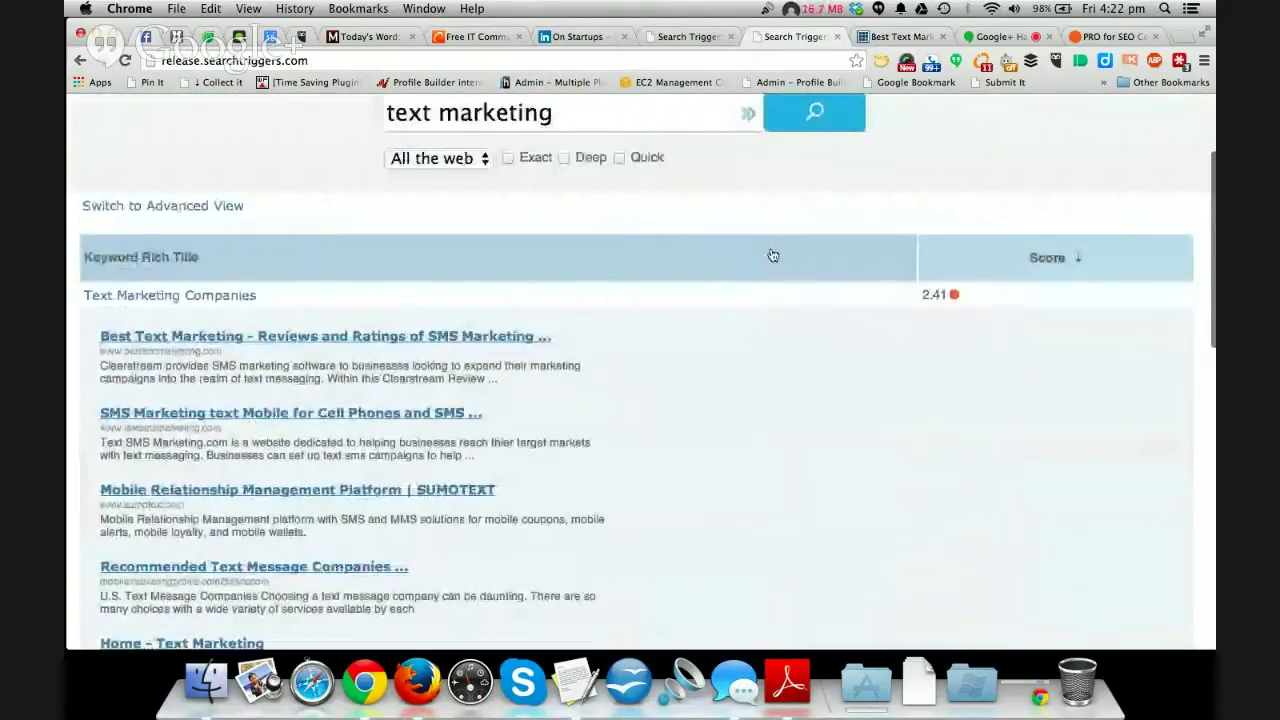
pyautogui.scroll(1, 770, 255)
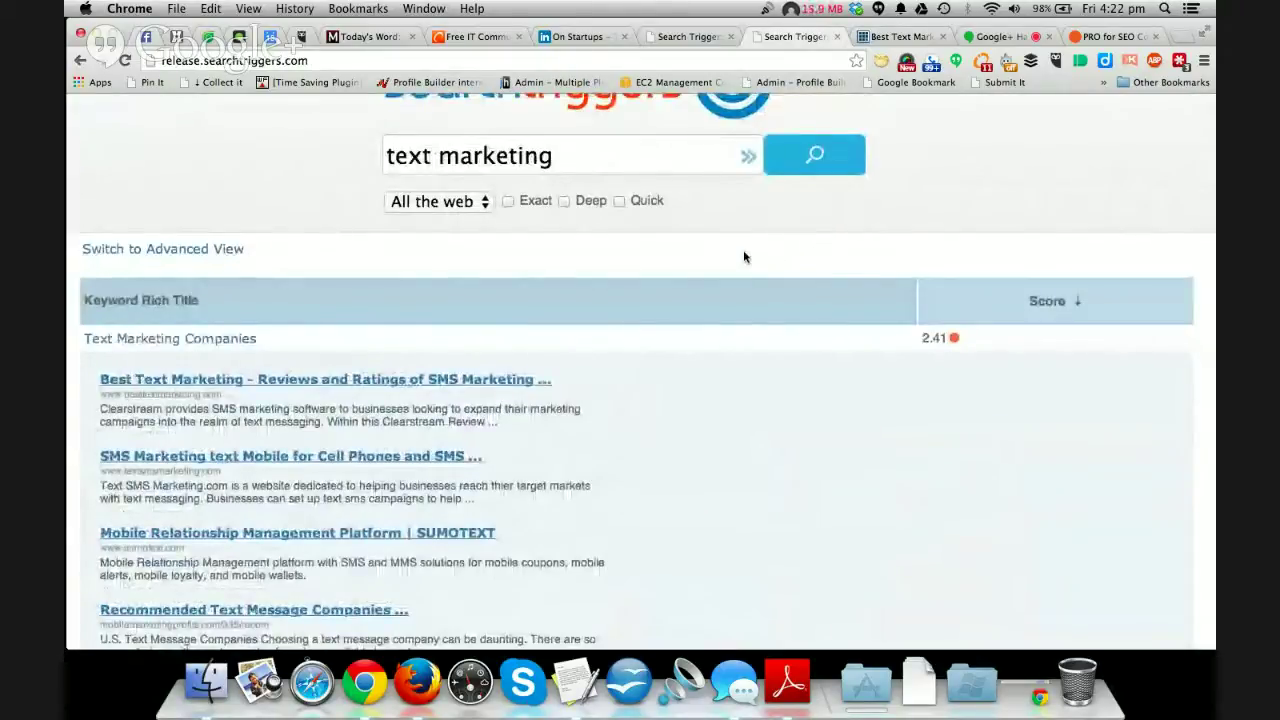
pyautogui.scroll(-4, 742, 257)
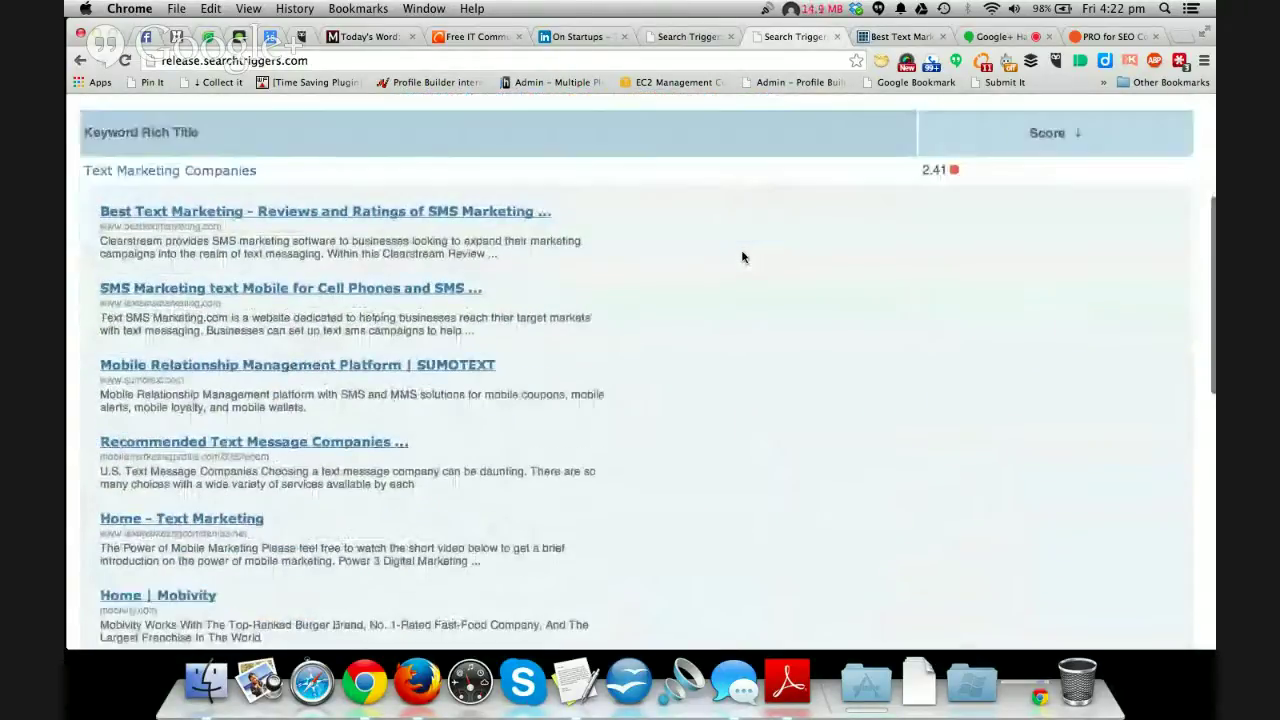
pyautogui.scroll(-6, 742, 257)
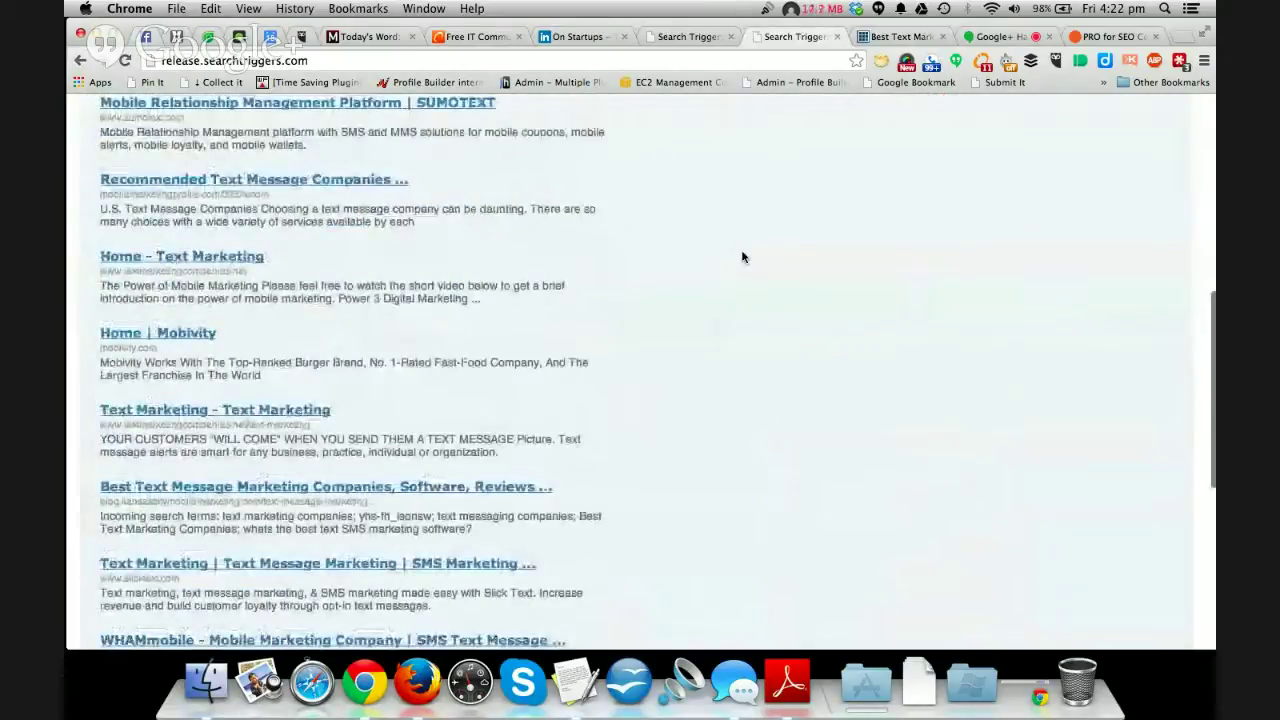
pyautogui.scroll(-4, 742, 257)
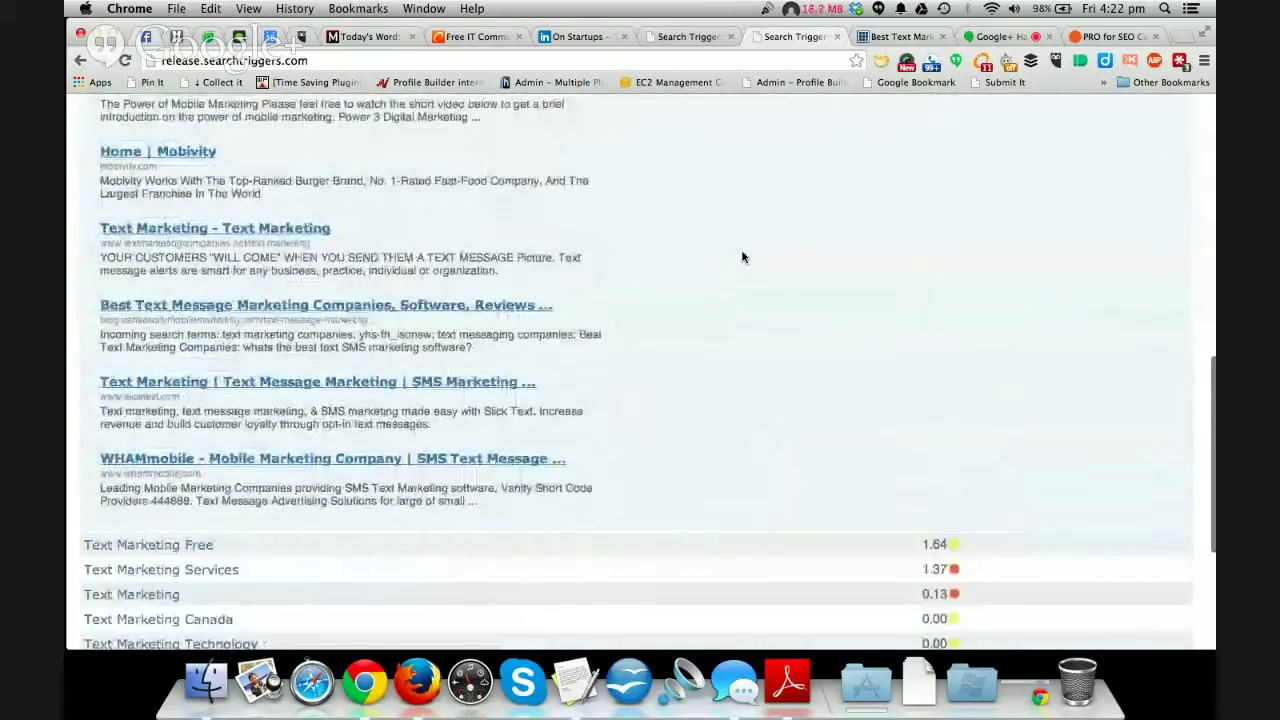
pyautogui.scroll(12, 742, 257)
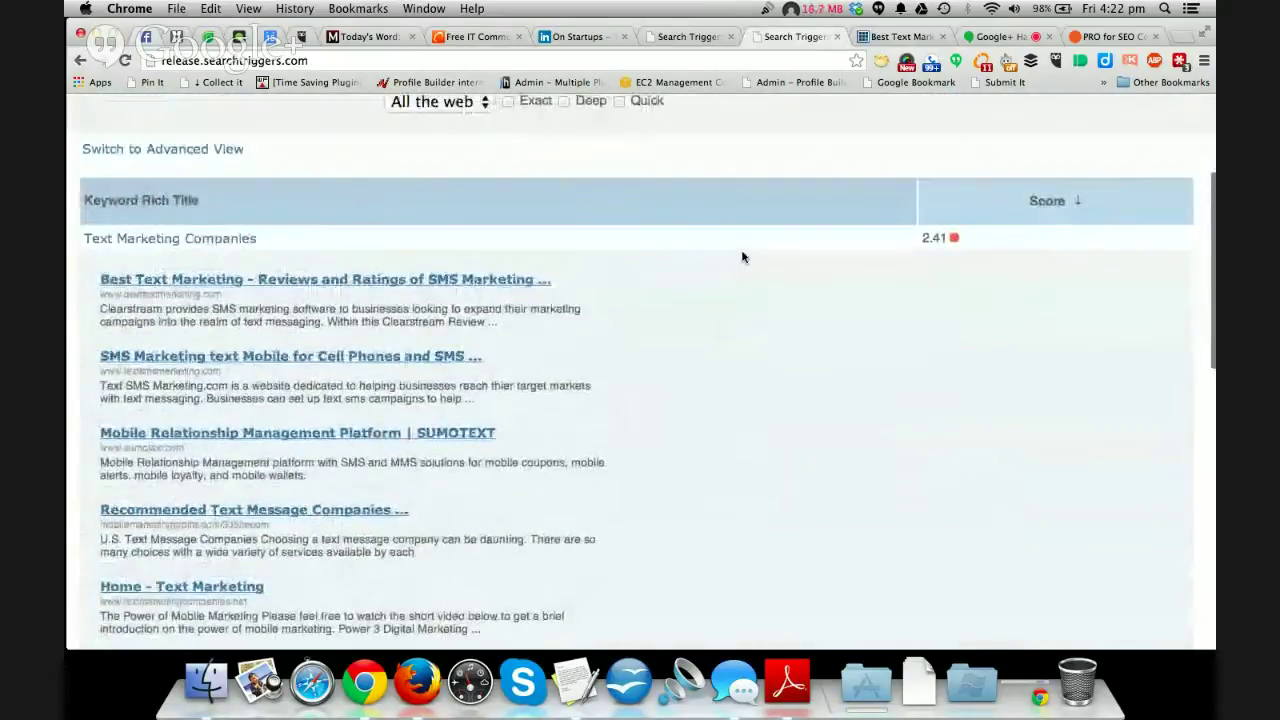
pyautogui.scroll(1, 715, 250)
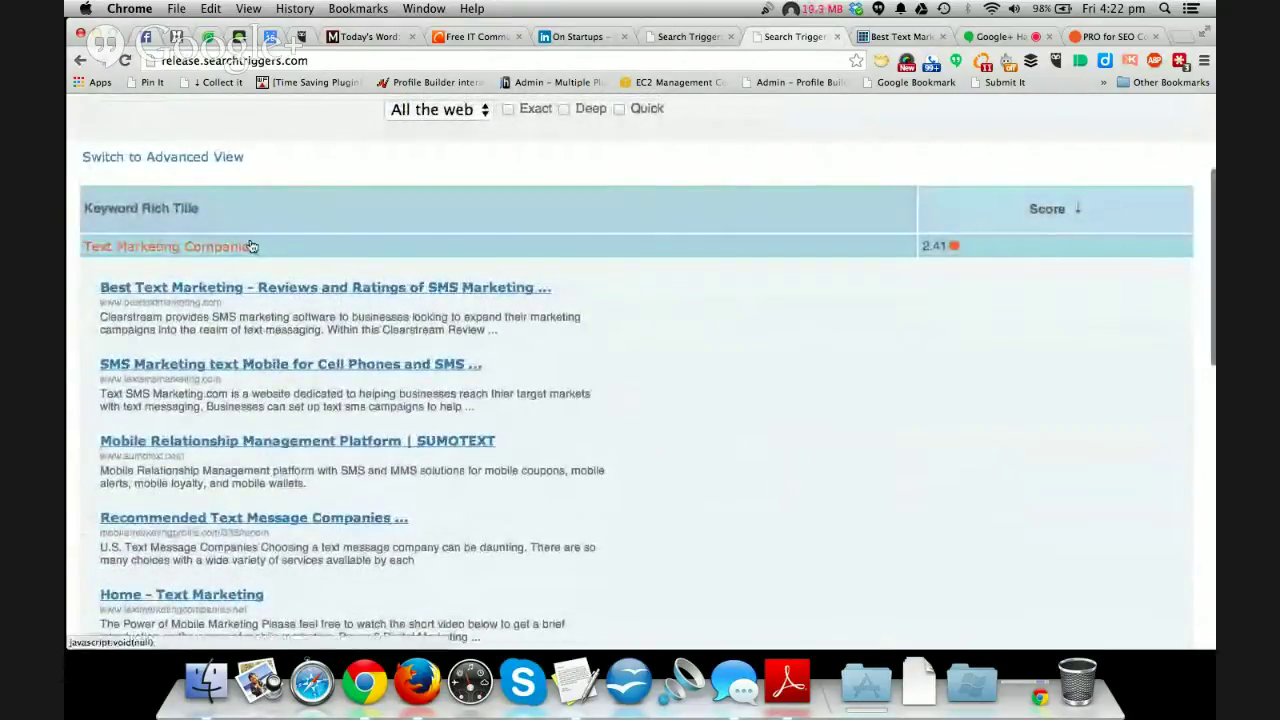
# Load the keyword "Text Marketing Companies" as the search phrase and collapse its list of competing pages
pyautogui.scroll(1, 249, 246)
pyautogui.scroll(1, 463, 280)
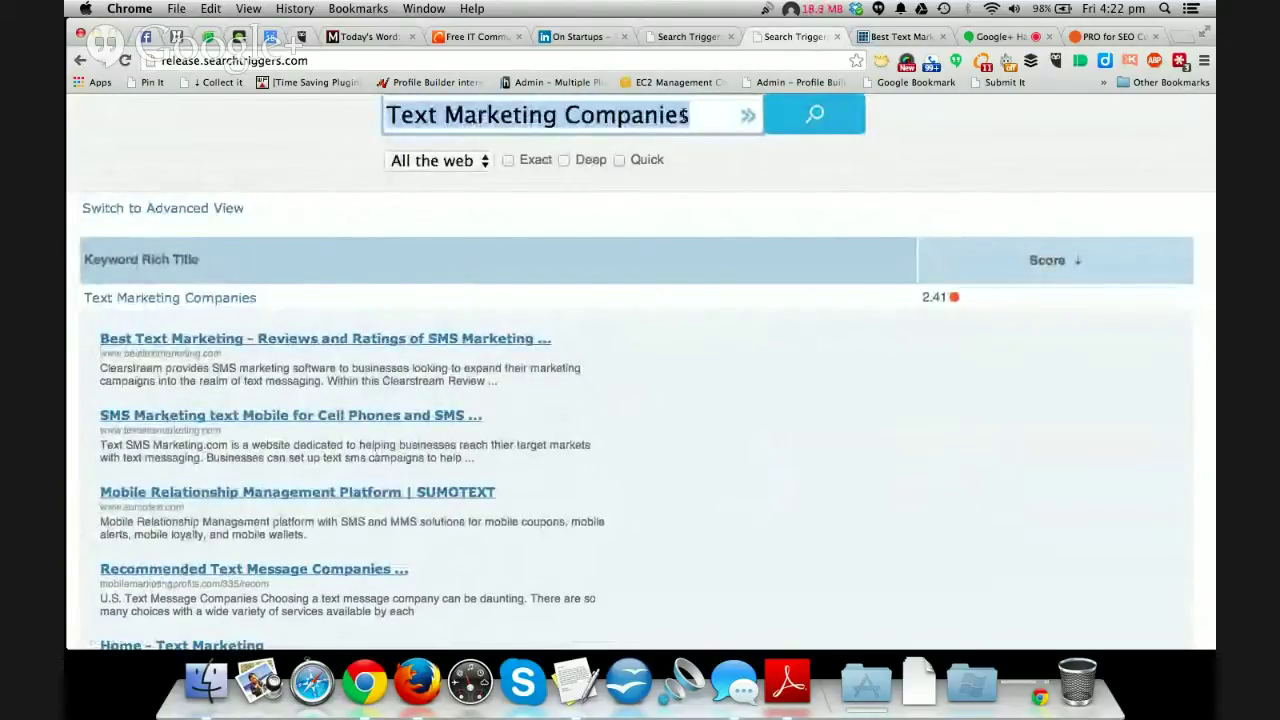
pyautogui.click(566, 113)
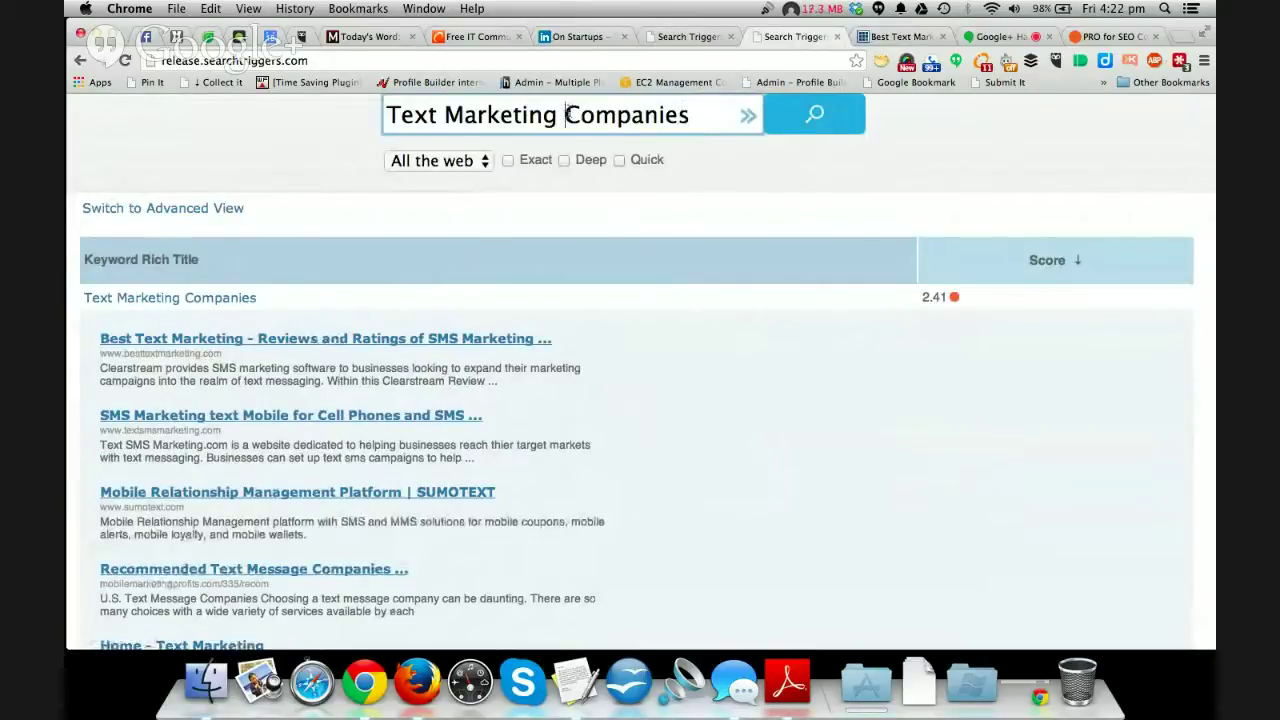
pyautogui.click(955, 298)
pyautogui.click(955, 298)
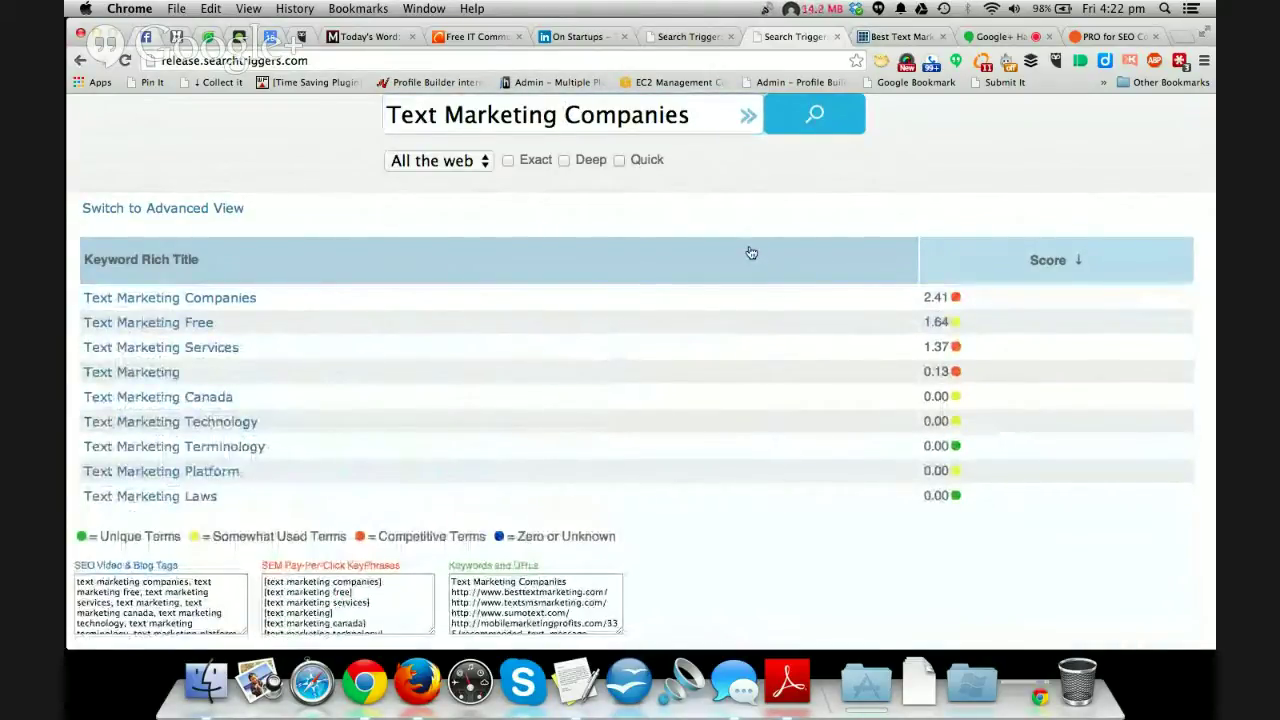
# Load the keyword "Text Marketing Technology" from the results as the search phrase
pyautogui.click(224, 424)
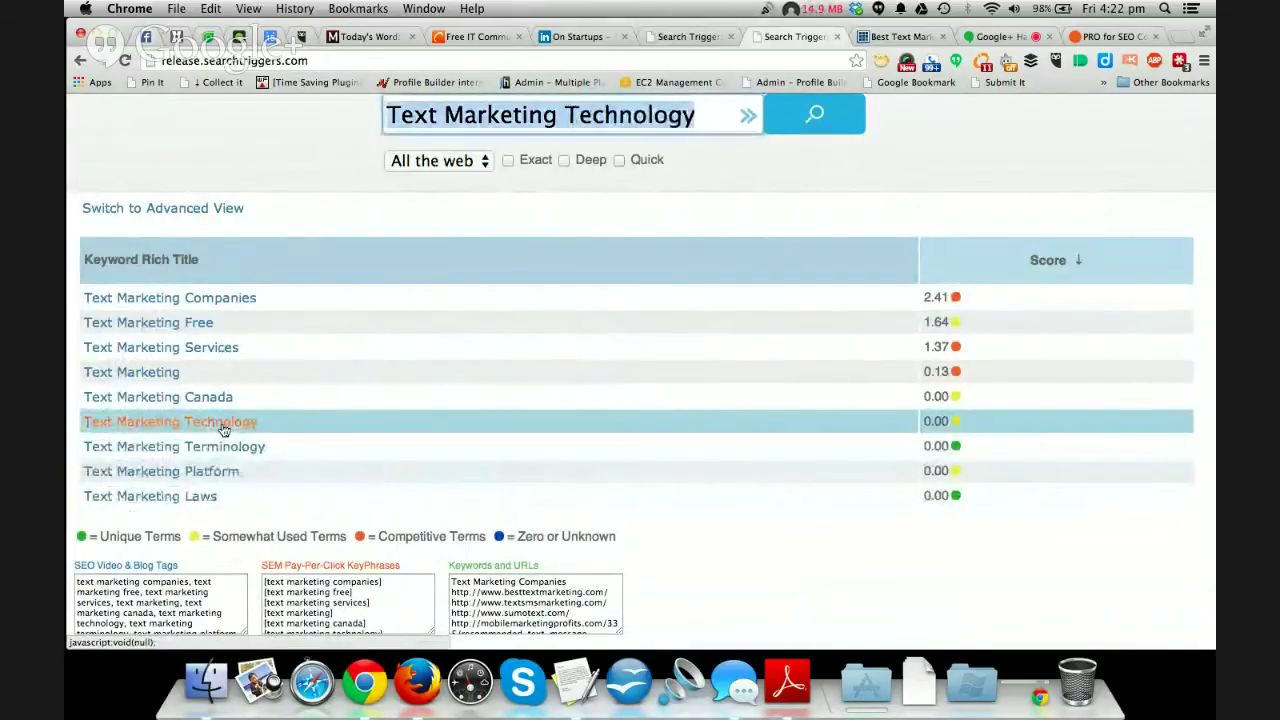
pyautogui.scroll(2, 937, 130)
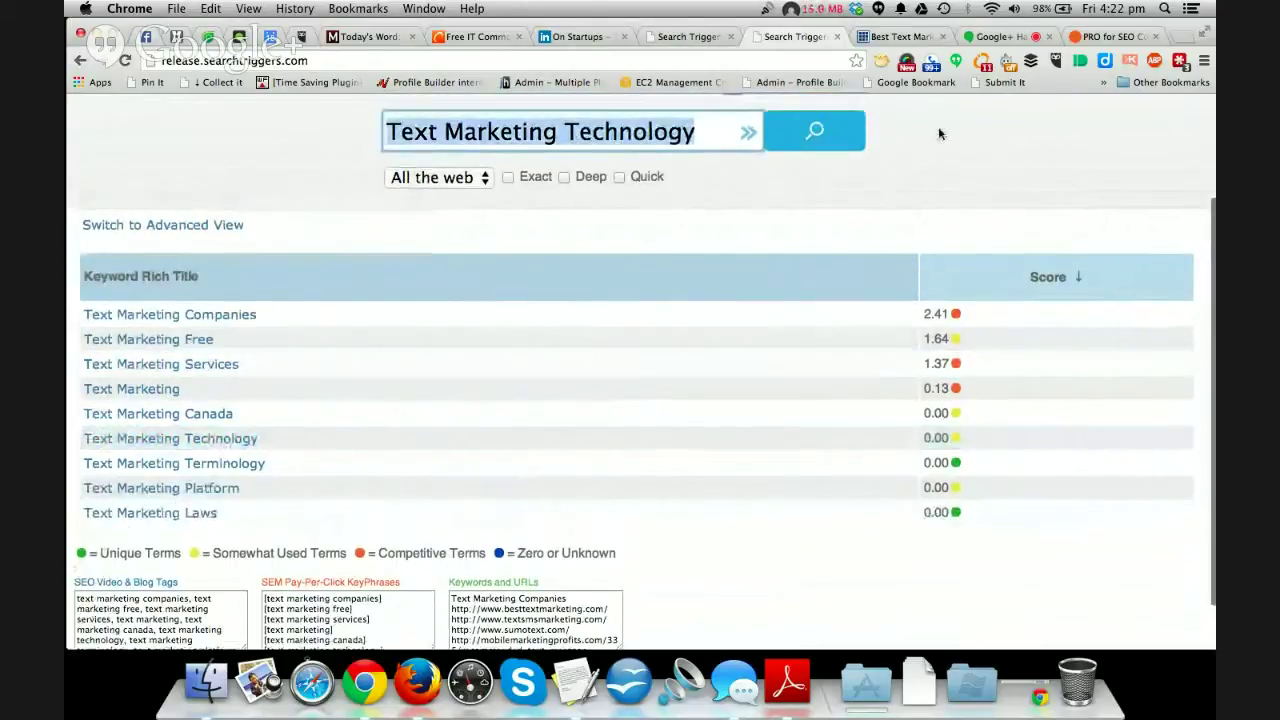
pyautogui.scroll(1, 906, 166)
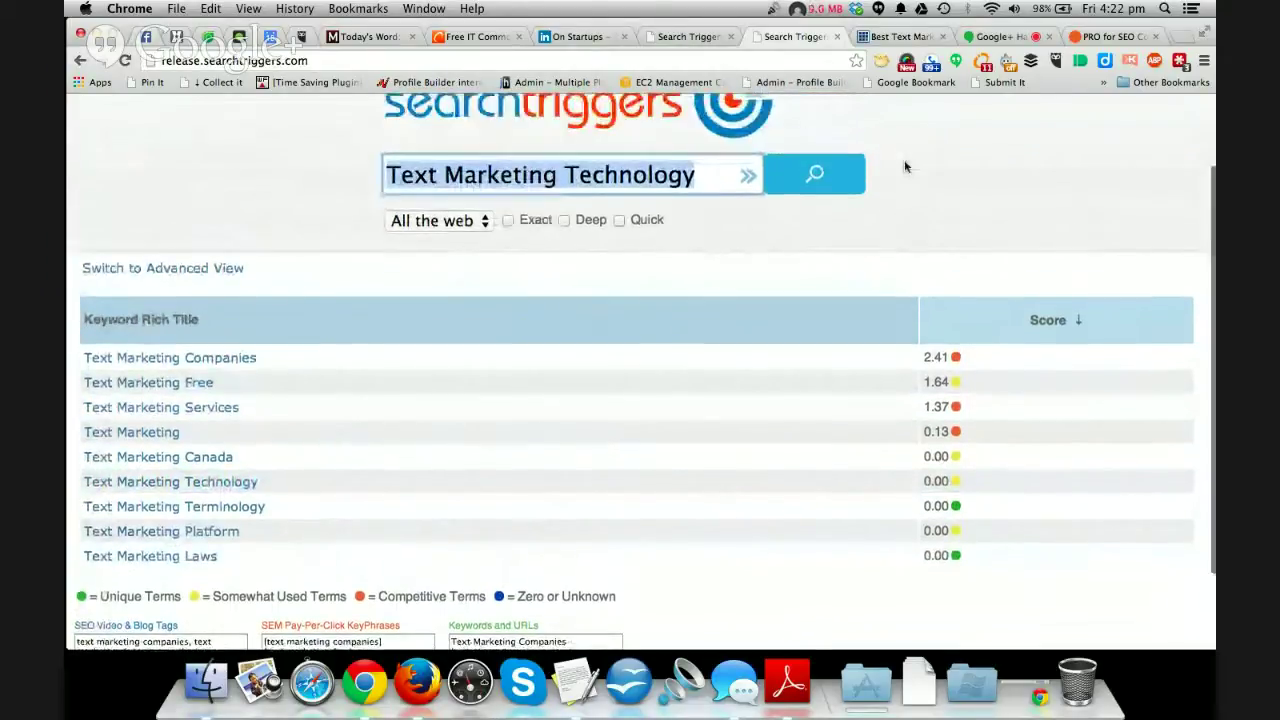
pyautogui.scroll(1, 906, 166)
pyautogui.scroll(-1, 906, 166)
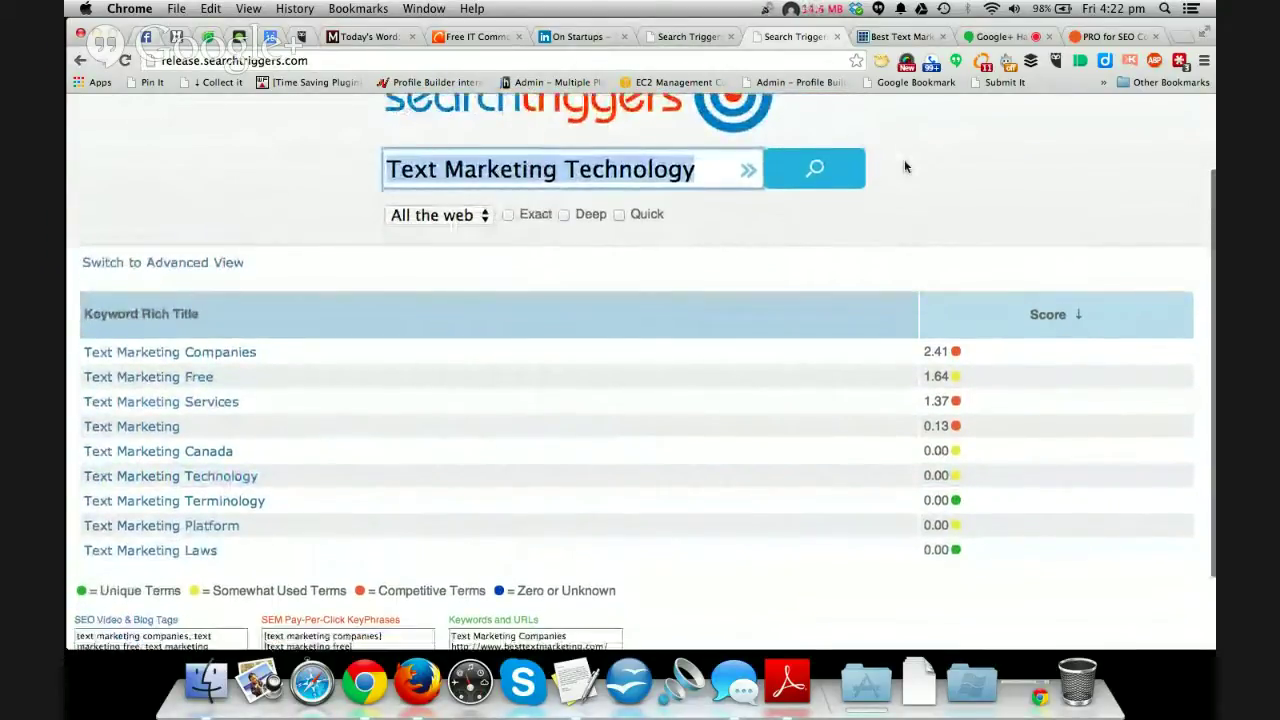
# Run the search for the loaded phrase "Text Marketing Technology" across all the web
pyautogui.scroll(-1, 905, 163)
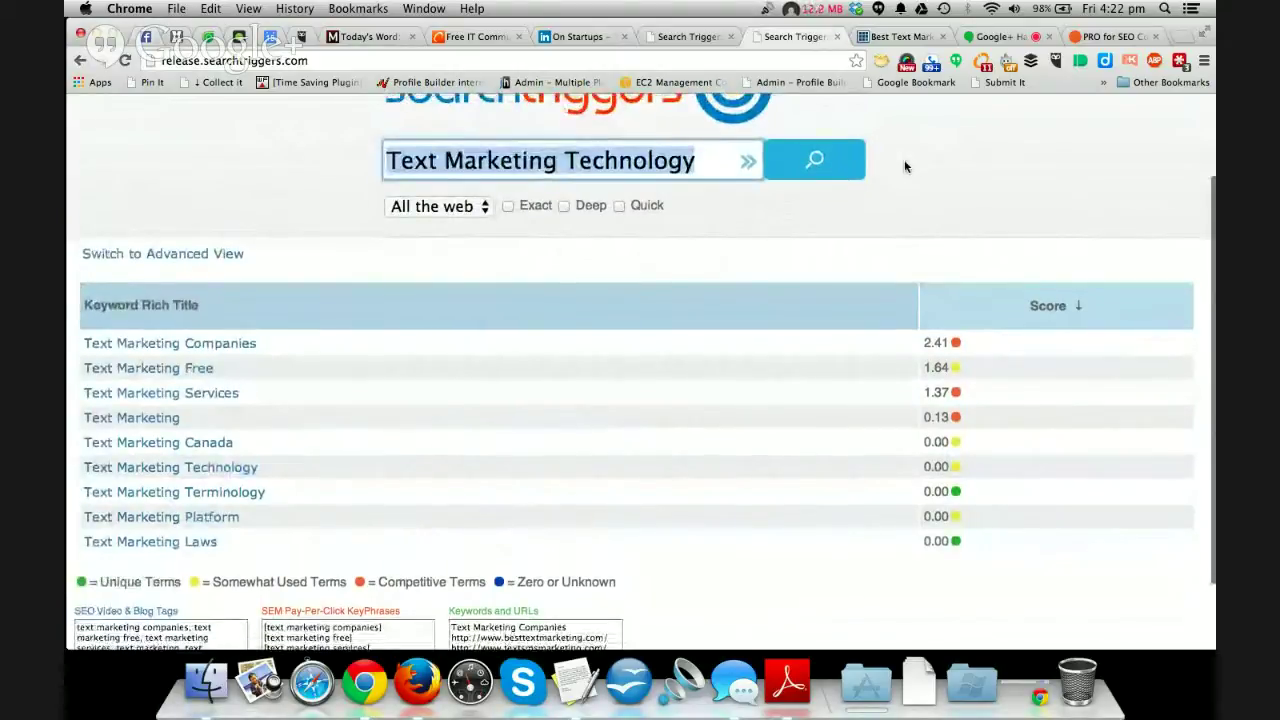
pyautogui.scroll(-2, 905, 163)
pyautogui.scroll(-1, 905, 165)
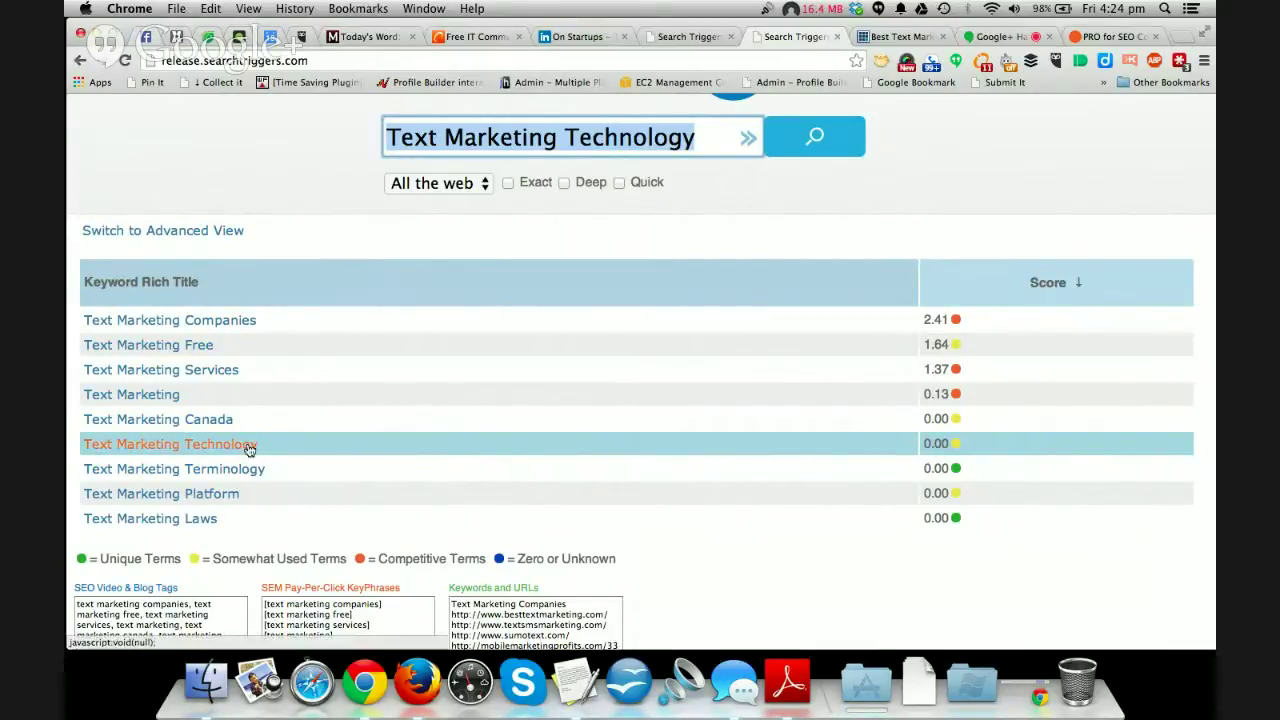
pyautogui.click(815, 148)
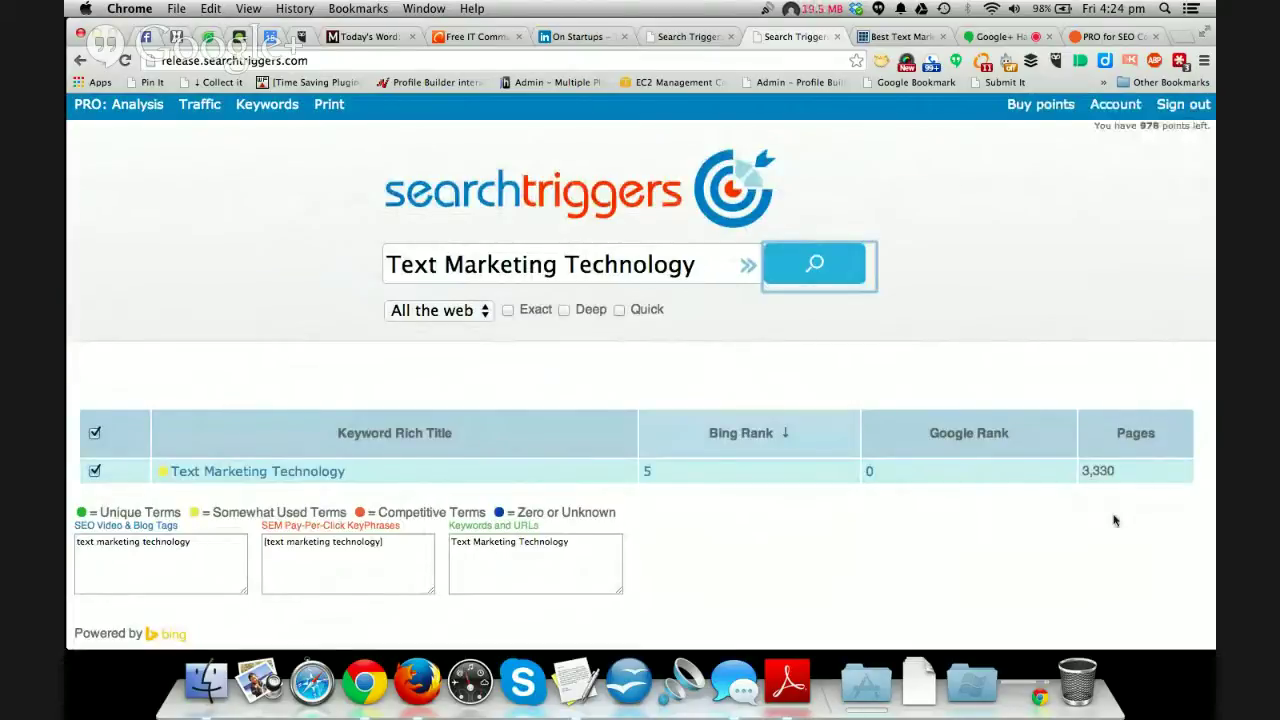
# Rerun the "Text Marketing Technology" search with the Deep option and review the suggested keywords with their ranks and page counts
pyautogui.click(564, 310)
pyautogui.click(805, 270)
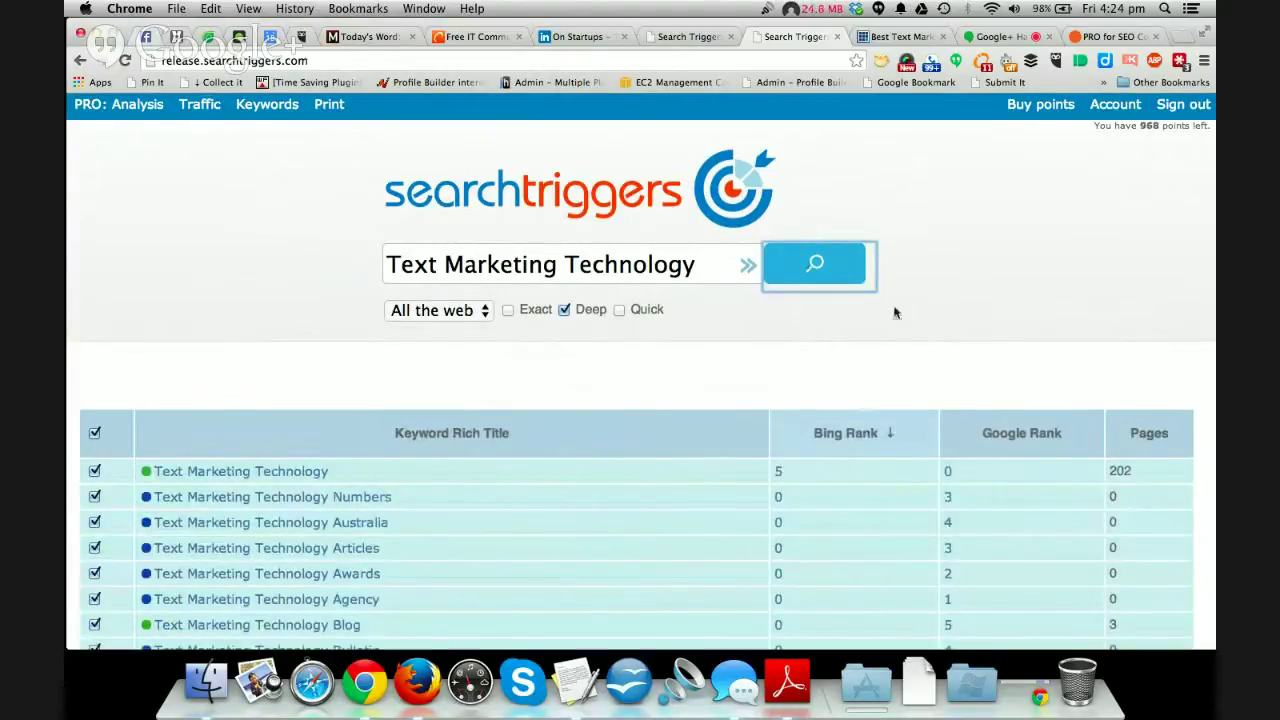
pyautogui.scroll(-2, 895, 313)
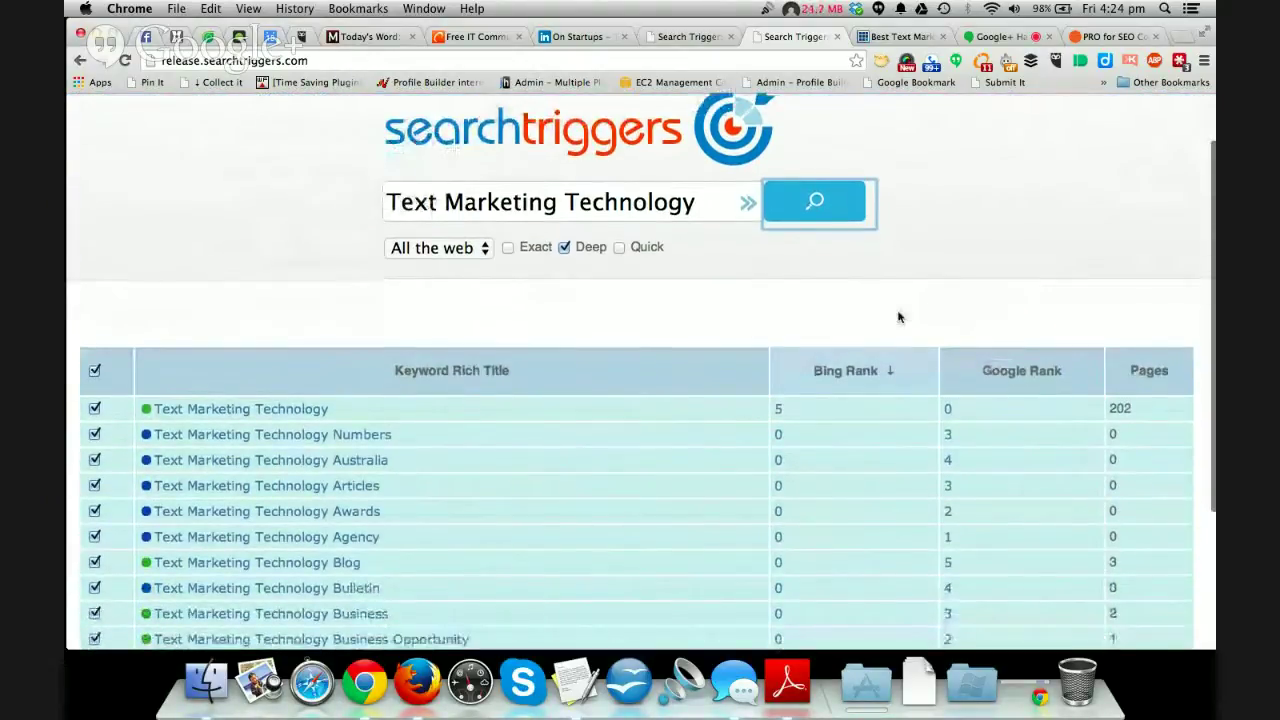
pyautogui.scroll(-1, 898, 317)
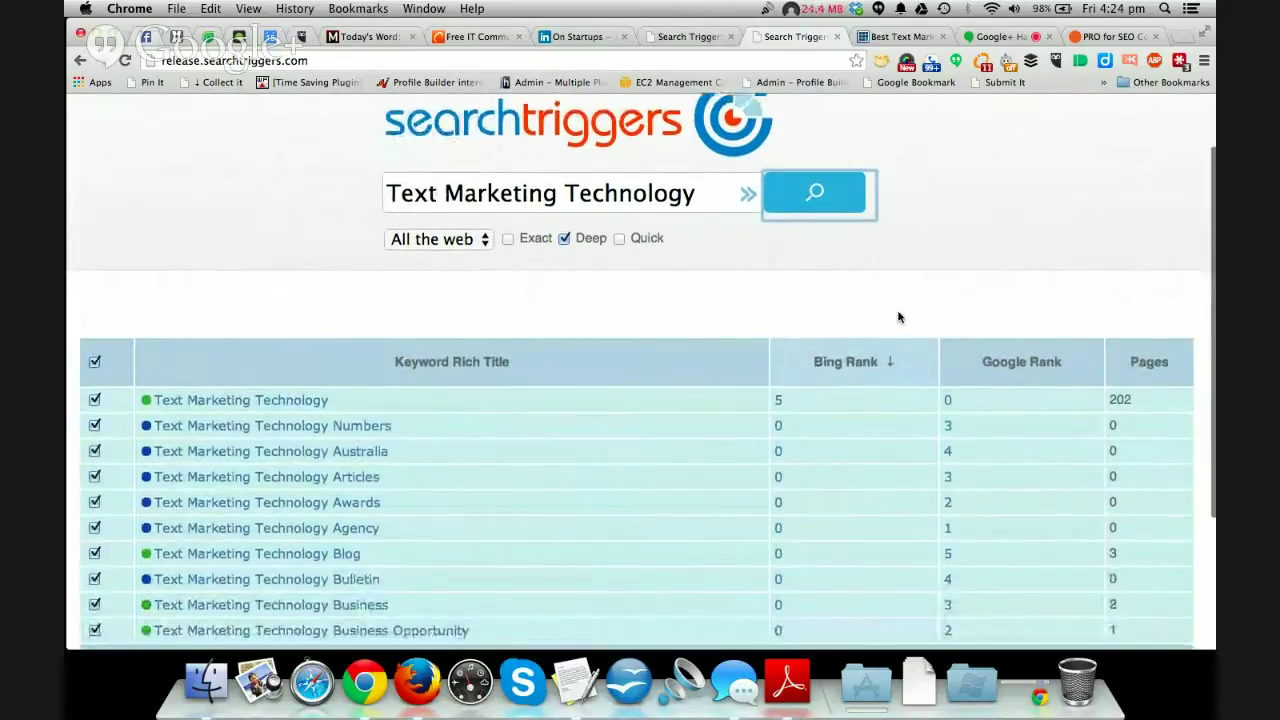
pyautogui.scroll(-2, 898, 317)
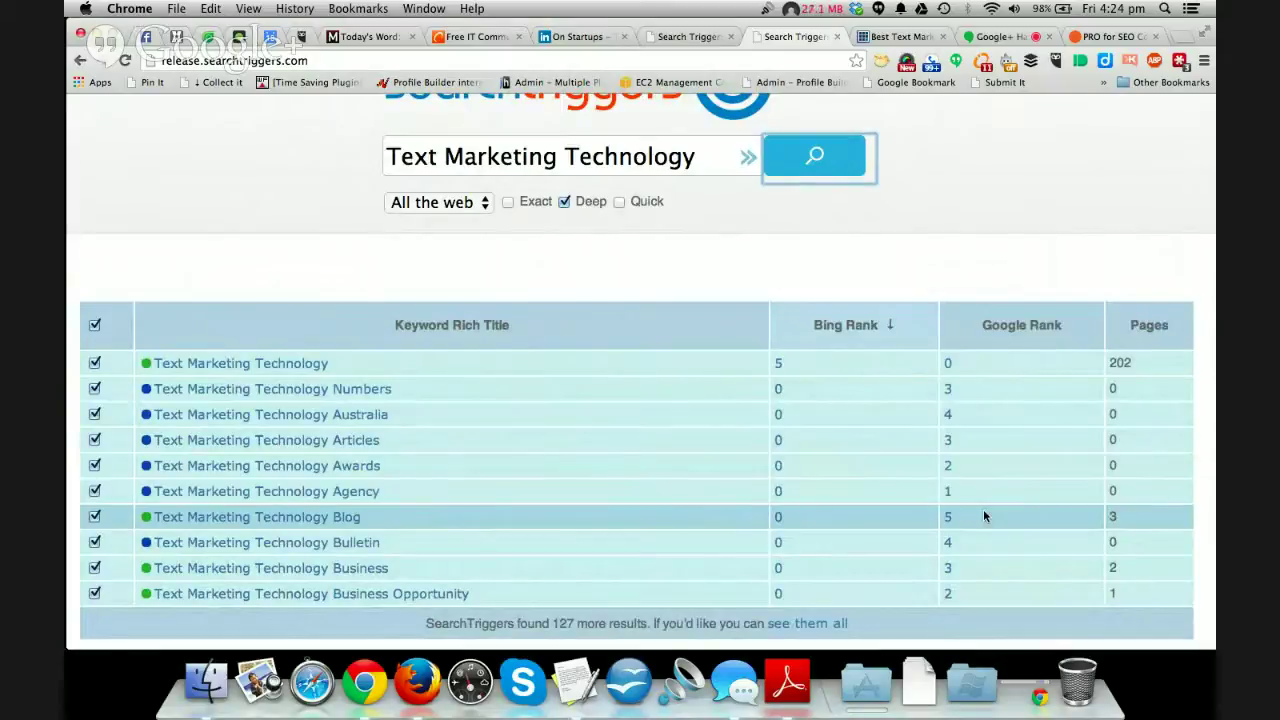
pyautogui.scroll(-2, 983, 516)
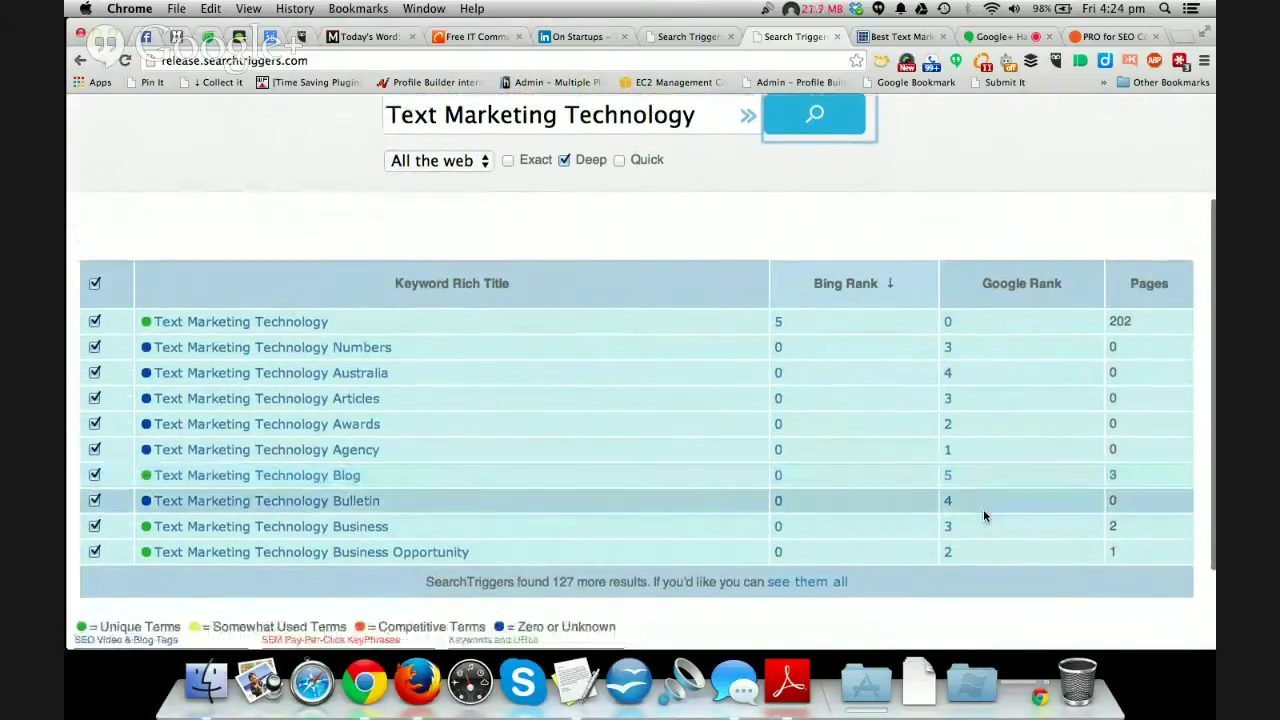
pyautogui.scroll(-2, 984, 516)
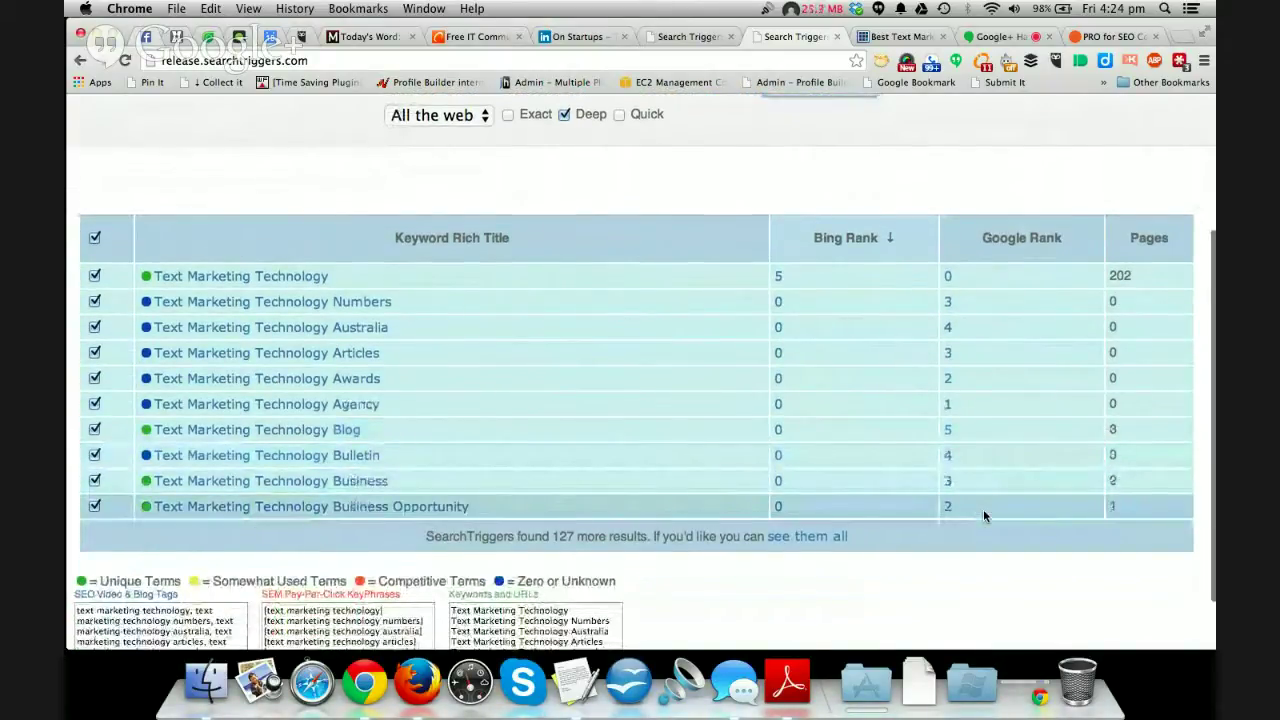
# Expand the deep search to show all results and sort the keyword list by Pages
pyautogui.click(888, 241)
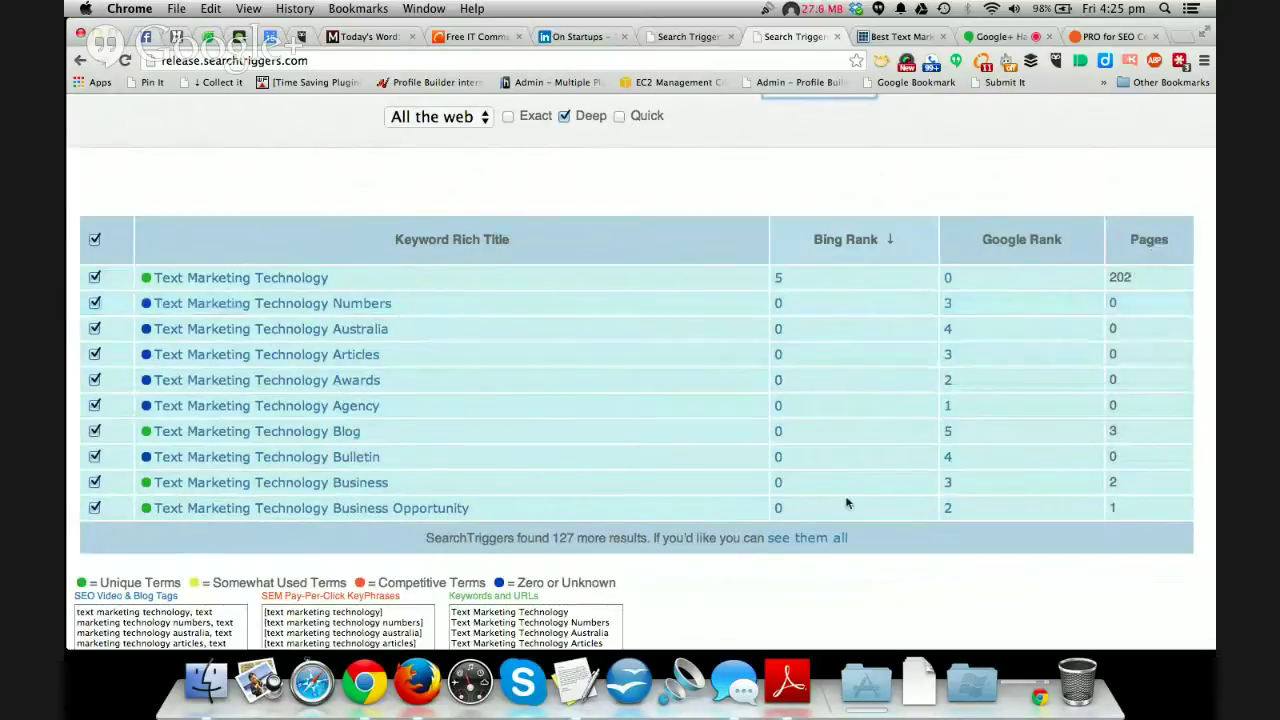
pyautogui.click(818, 540)
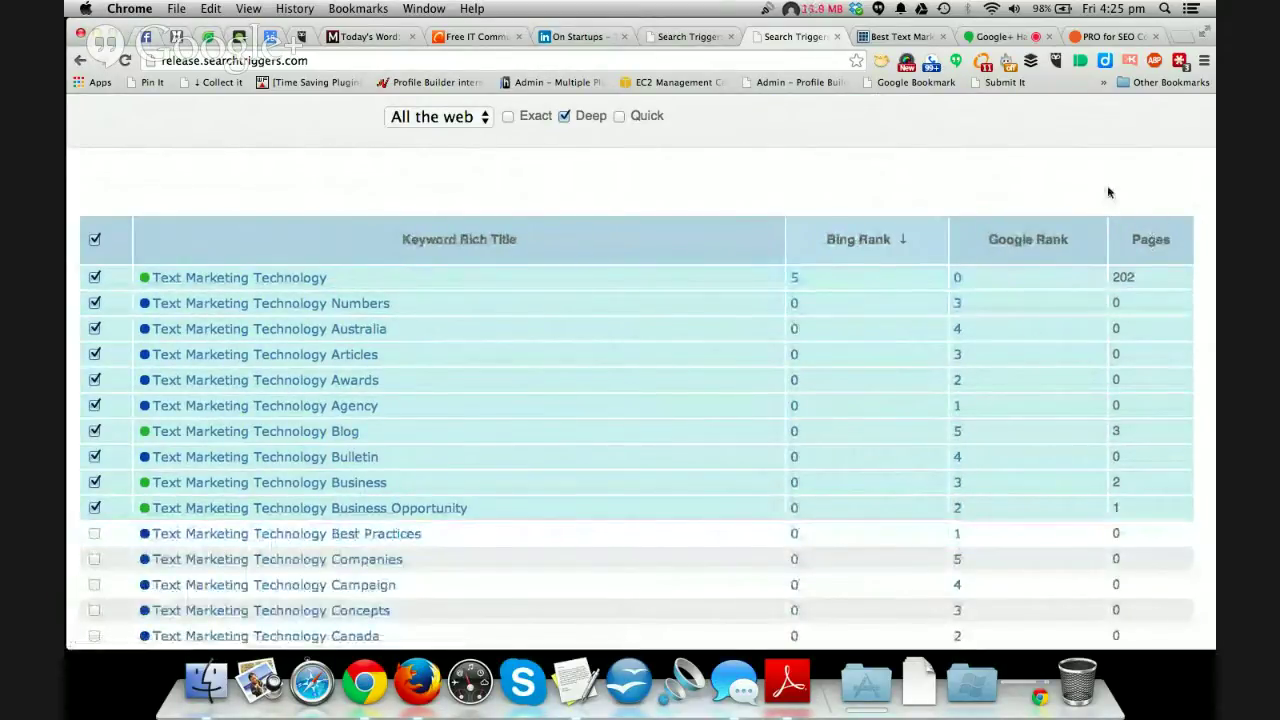
pyautogui.scroll(-5, 825, 367)
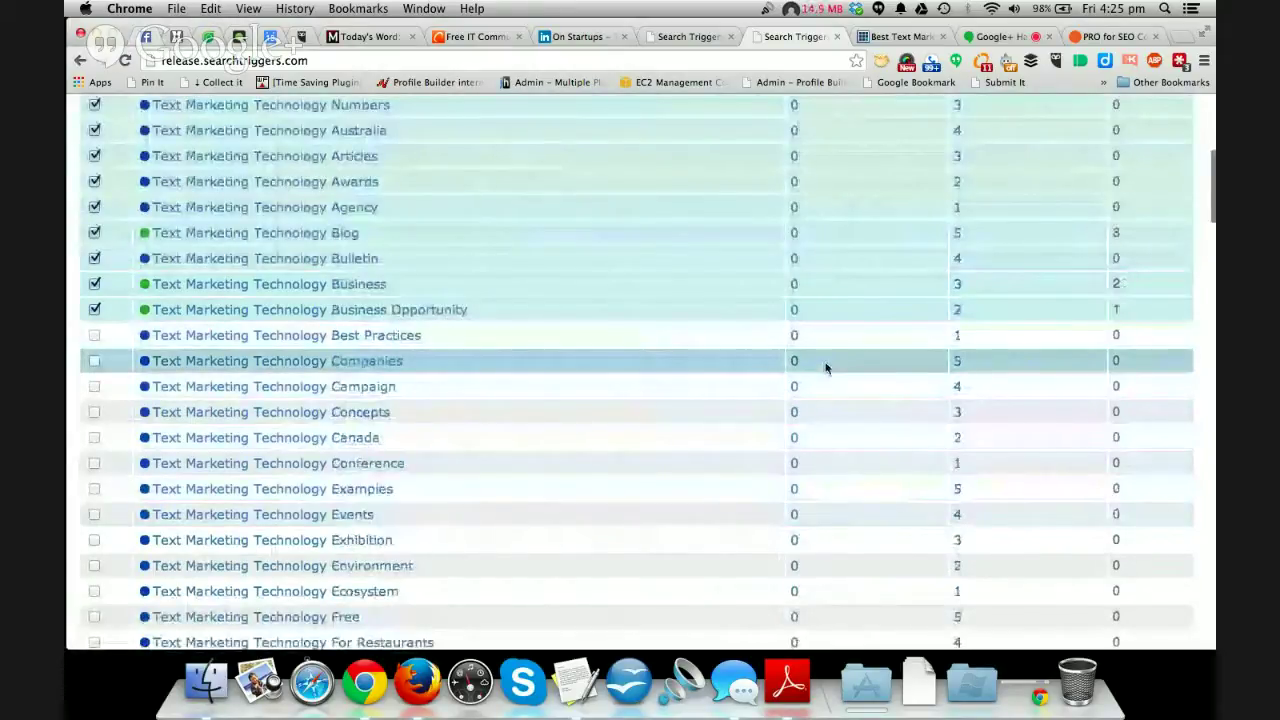
pyautogui.scroll(8, 826, 366)
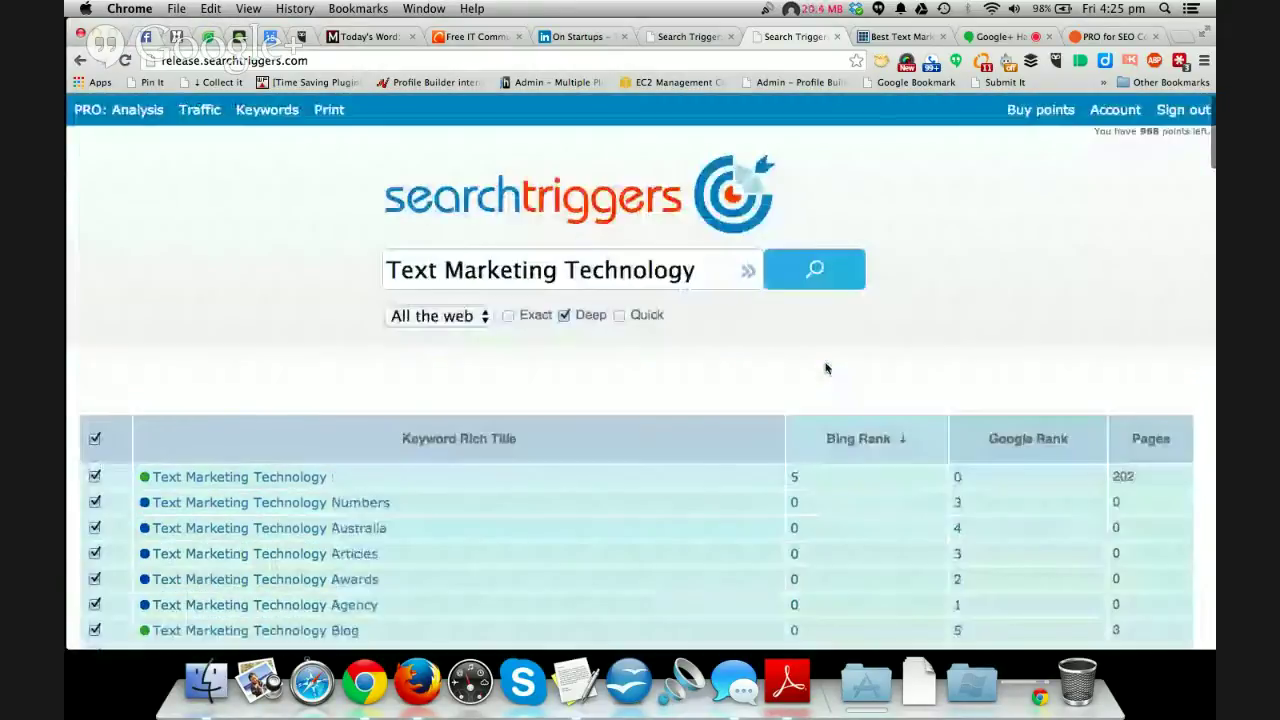
pyautogui.click(1151, 441)
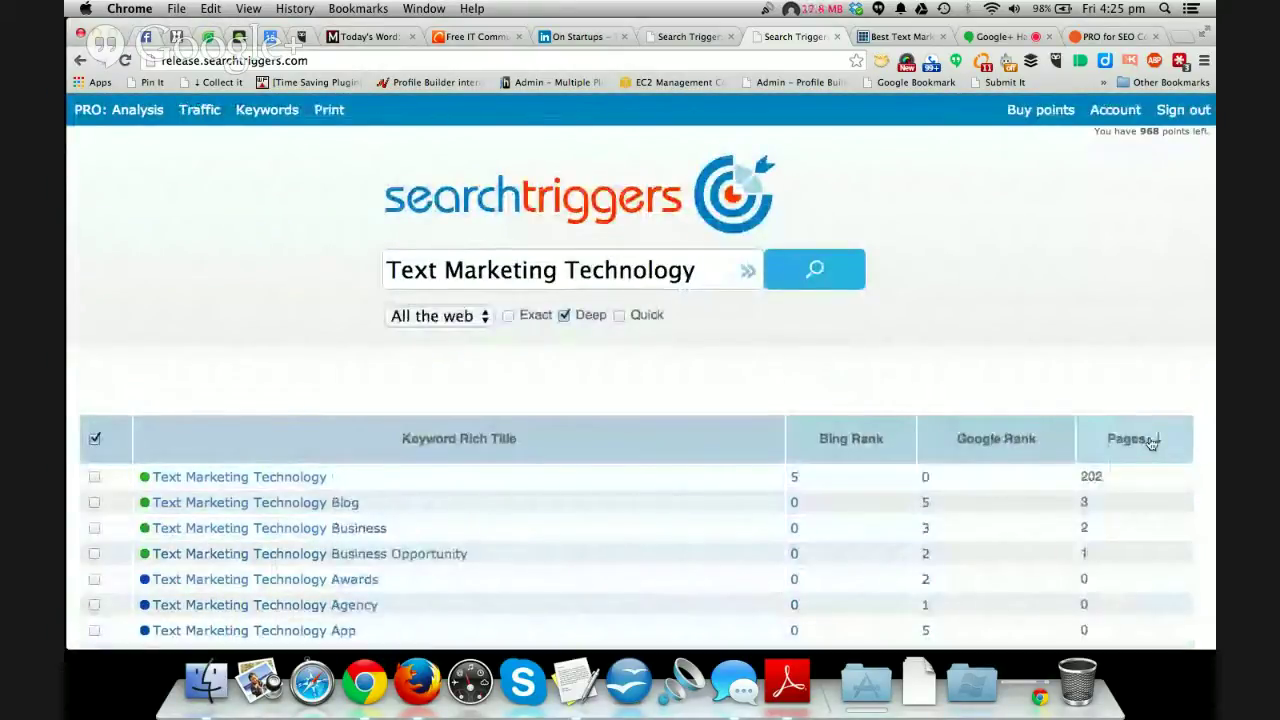
# Load the keyword "Text Marketing Technology Business Opportunity" from the sorted results as the search phrase
pyautogui.scroll(-3, 1103, 376)
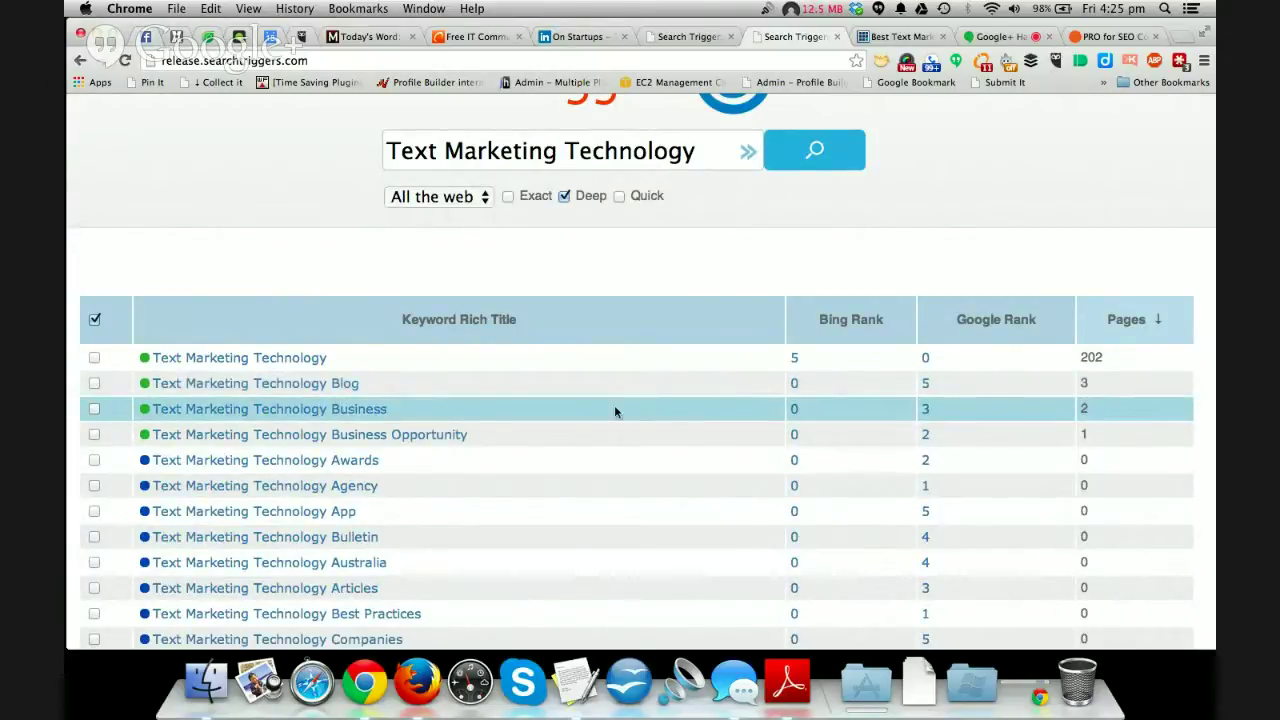
pyautogui.click(435, 436)
pyautogui.scroll(-1, 435, 440)
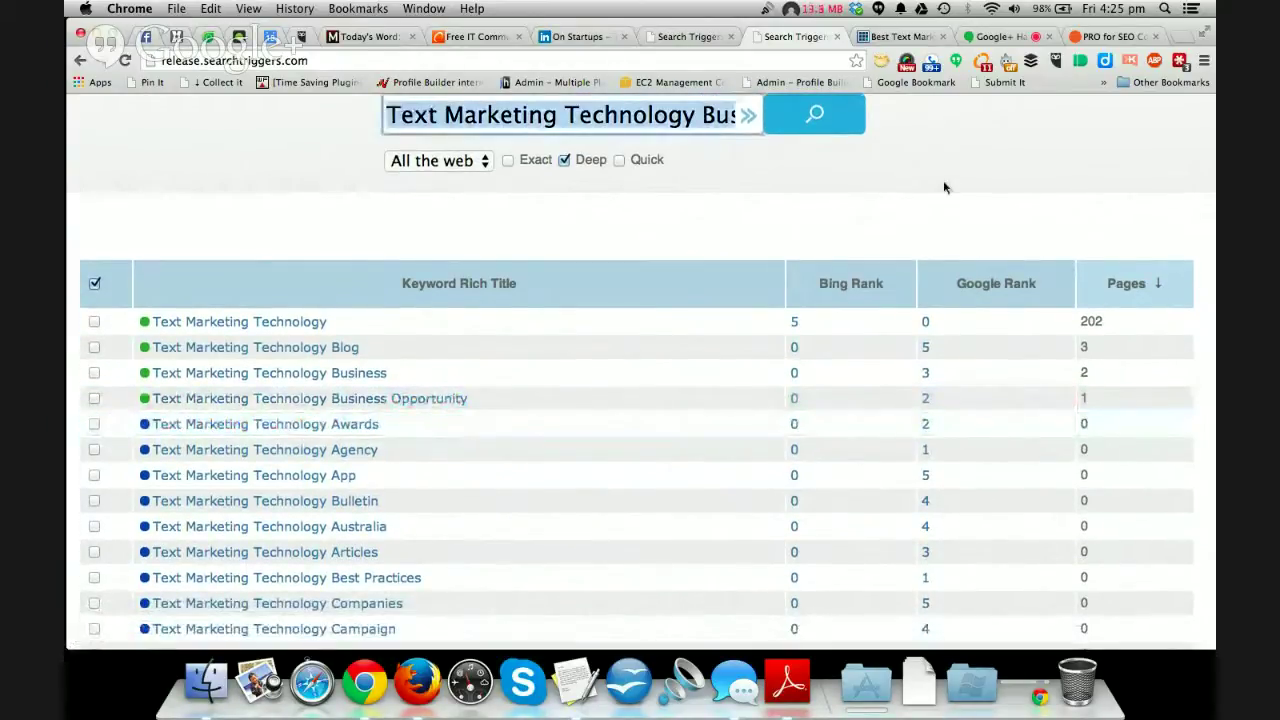
pyautogui.scroll(2, 943, 187)
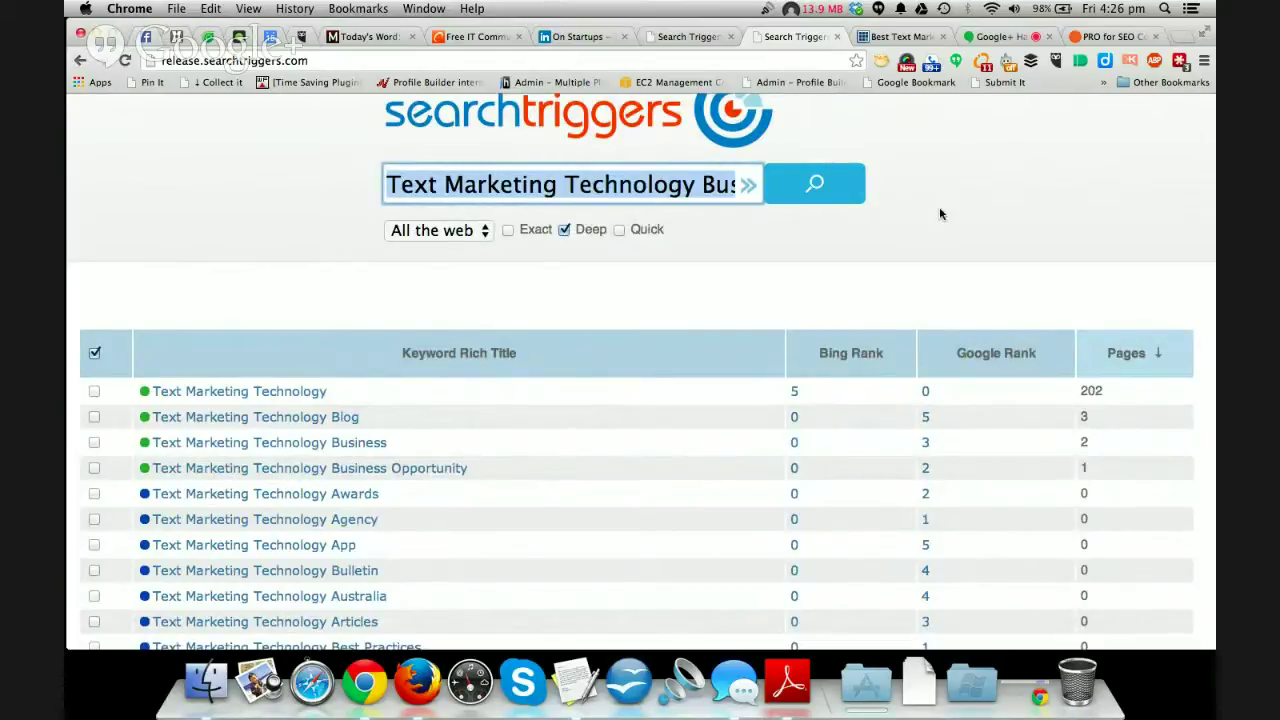
pyautogui.scroll(-1, 941, 214)
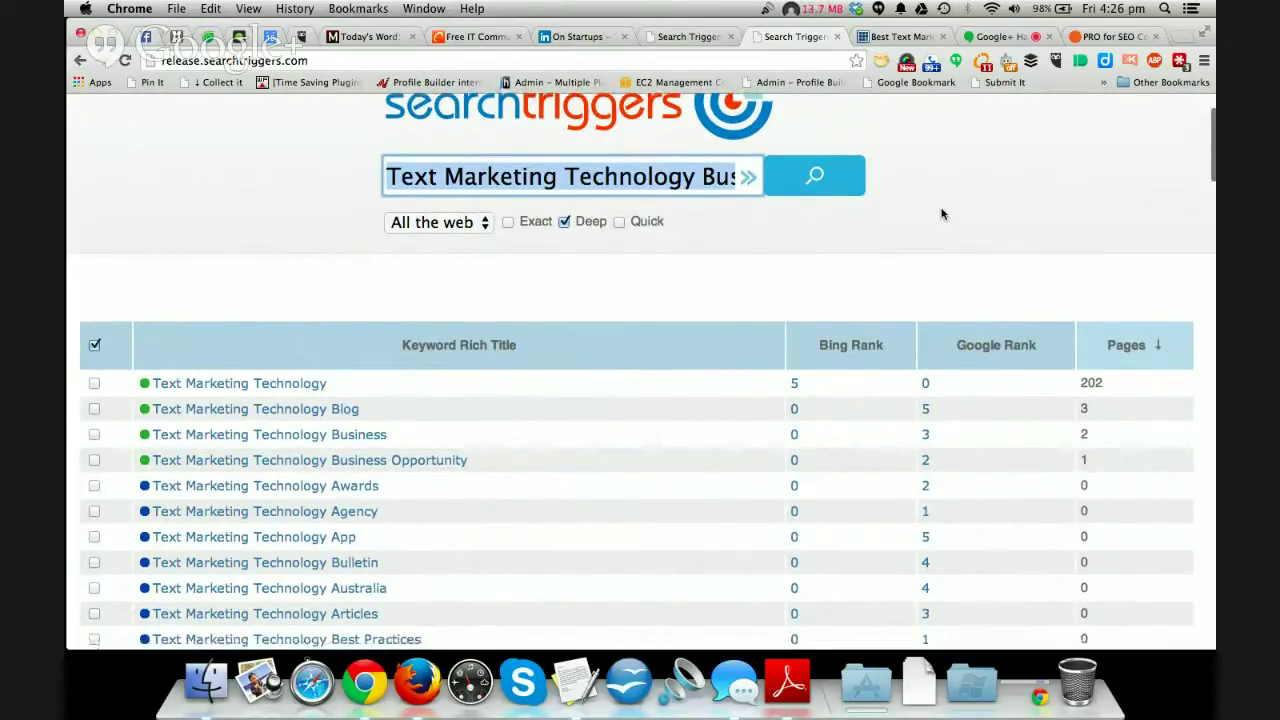
# Set the search scope to Twitter and check the full wording of the loaded search phrase
pyautogui.click(486, 226)
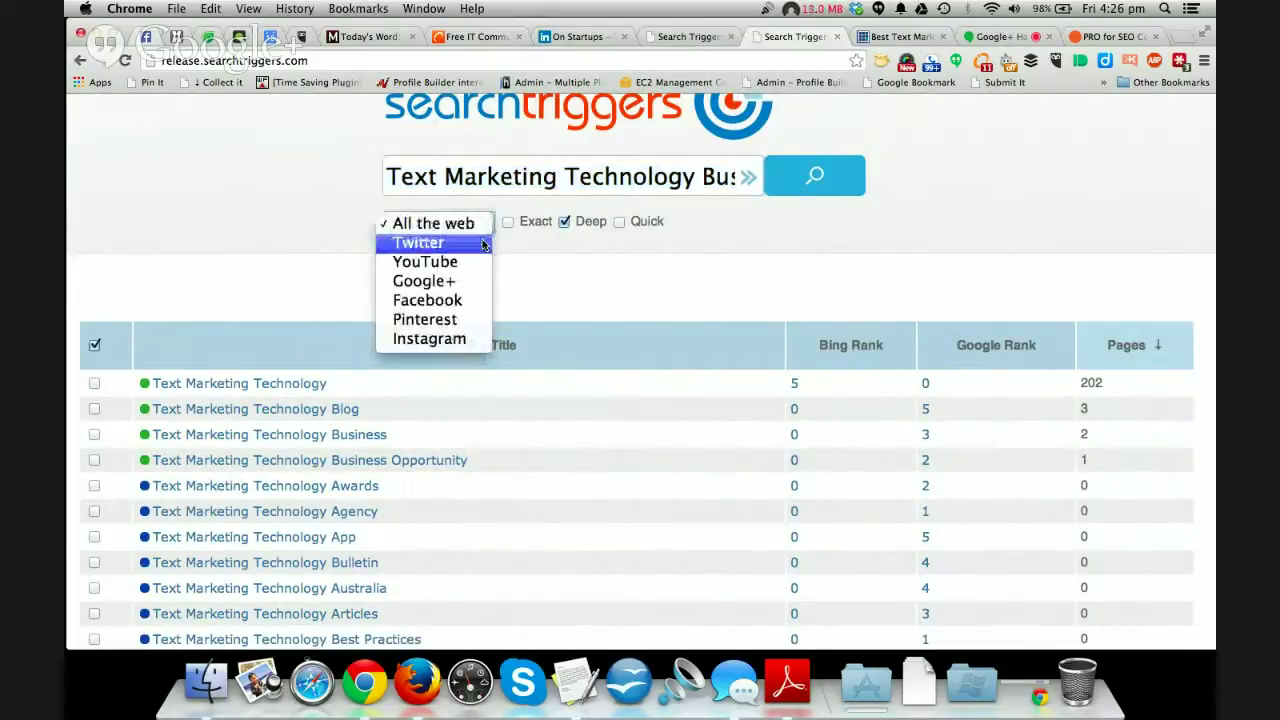
pyautogui.click(483, 244)
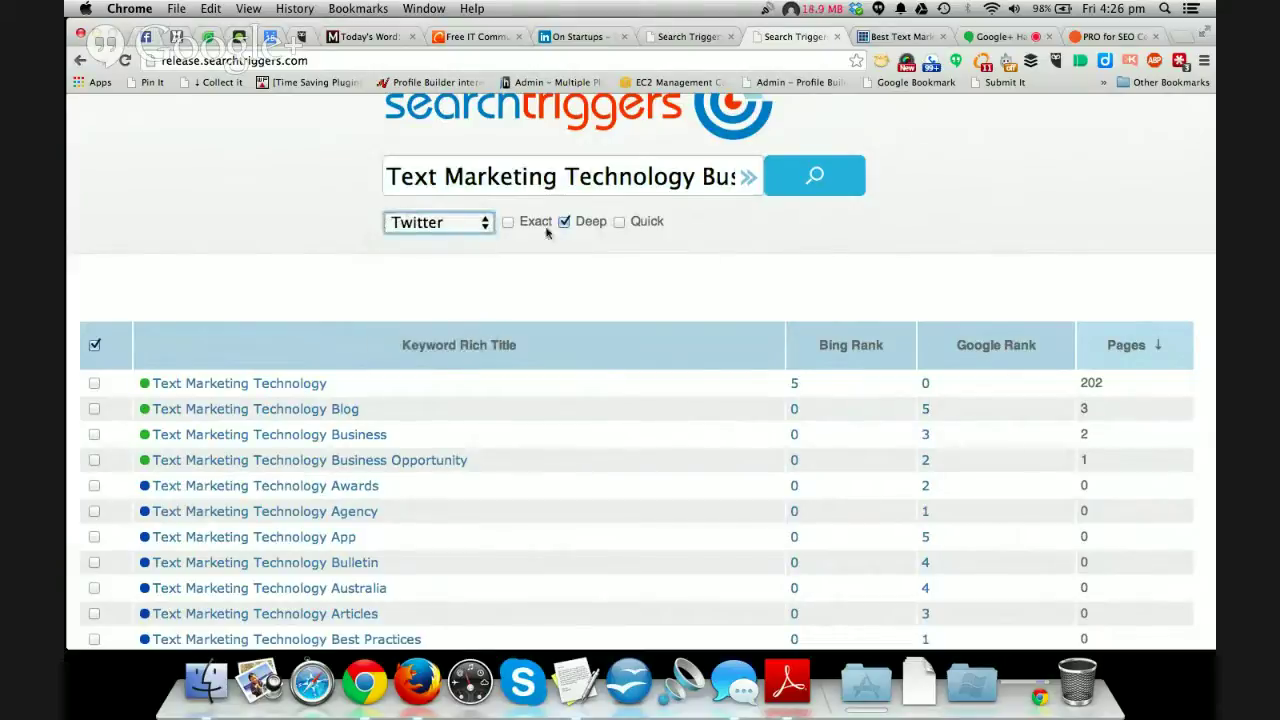
pyautogui.hscroll(3, 602, 182)
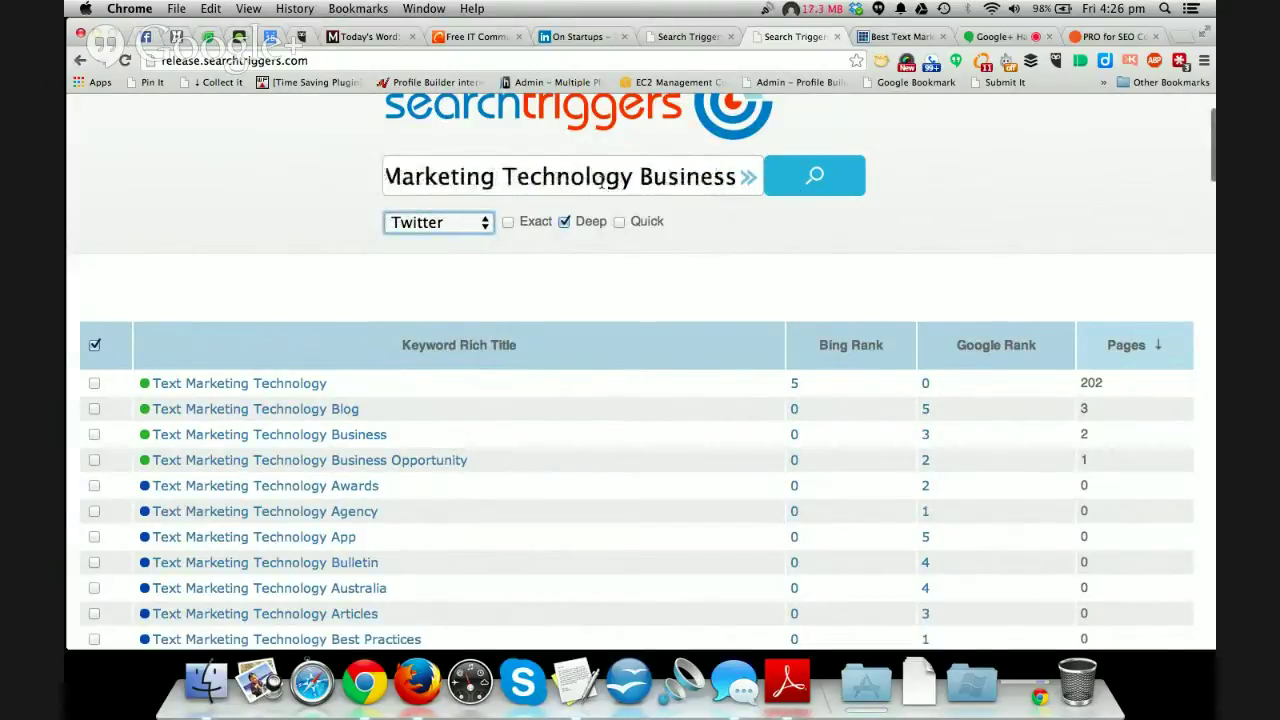
pyautogui.hscroll(1, 601, 180)
pyautogui.hscroll(2, 601, 178)
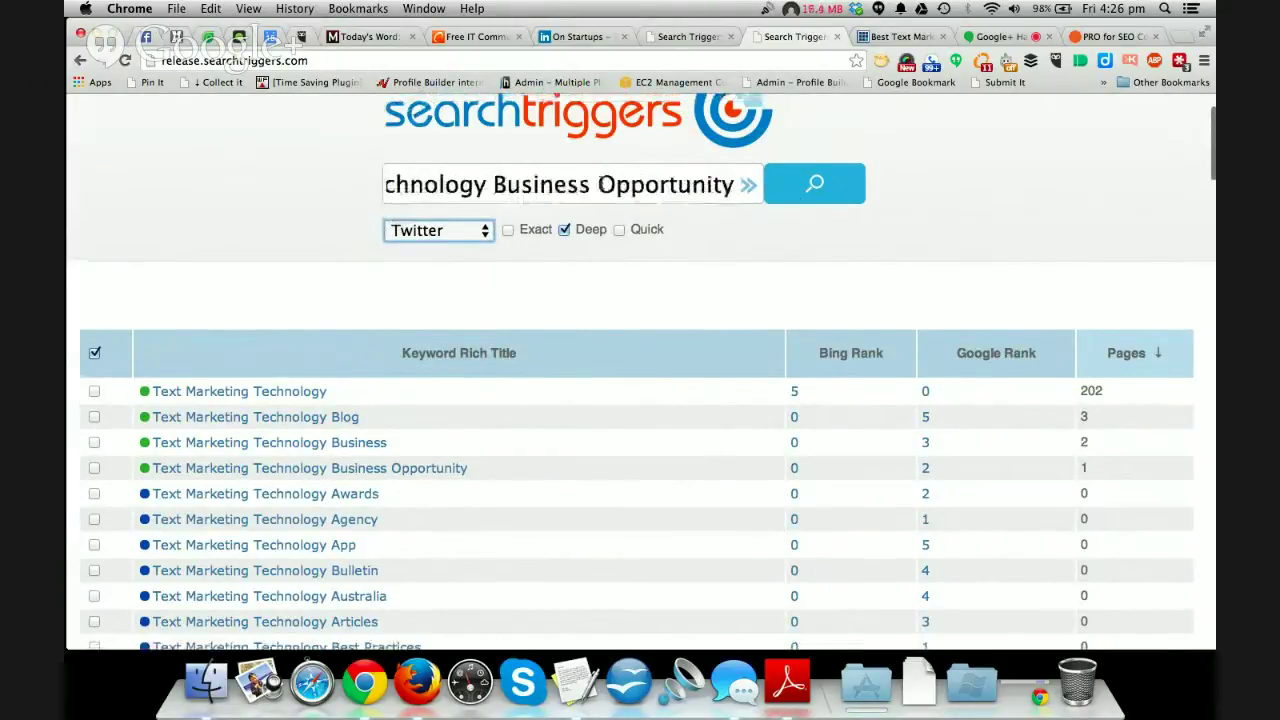
# Remove "Business Opportunity" from the search phrase and run the deep Twitter search for "Text Marketing Technology"
pyautogui.click(484, 186)
pyautogui.moveTo(474, 186); pyautogui.dragTo(758, 196)
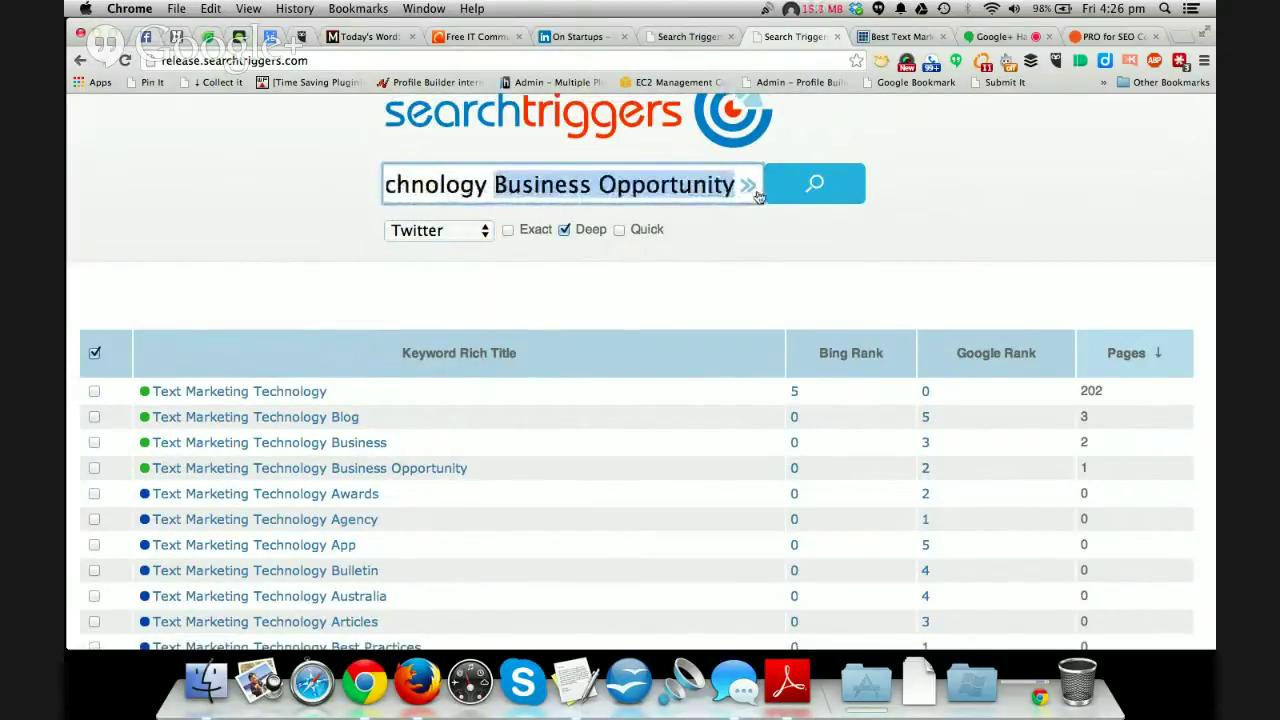
pyautogui.press('BackSpace')
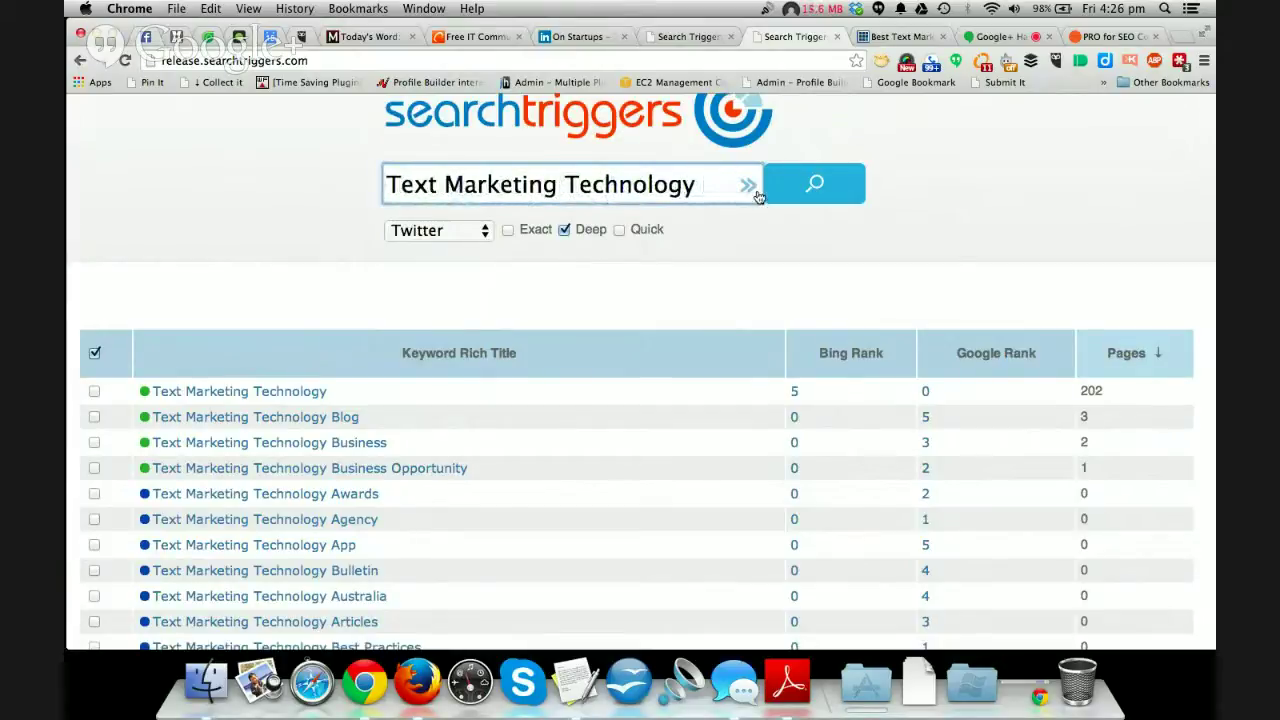
pyautogui.press('BackSpace')
pyautogui.click(823, 190)
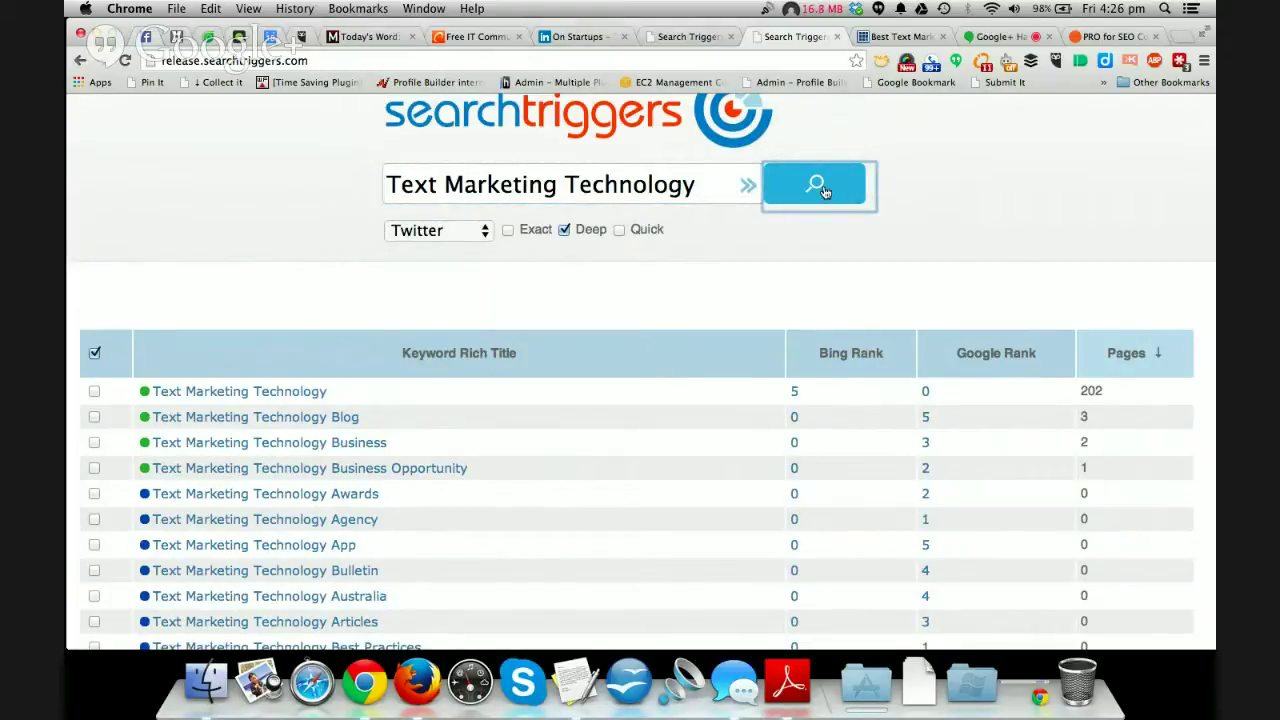
pyautogui.click(825, 192)
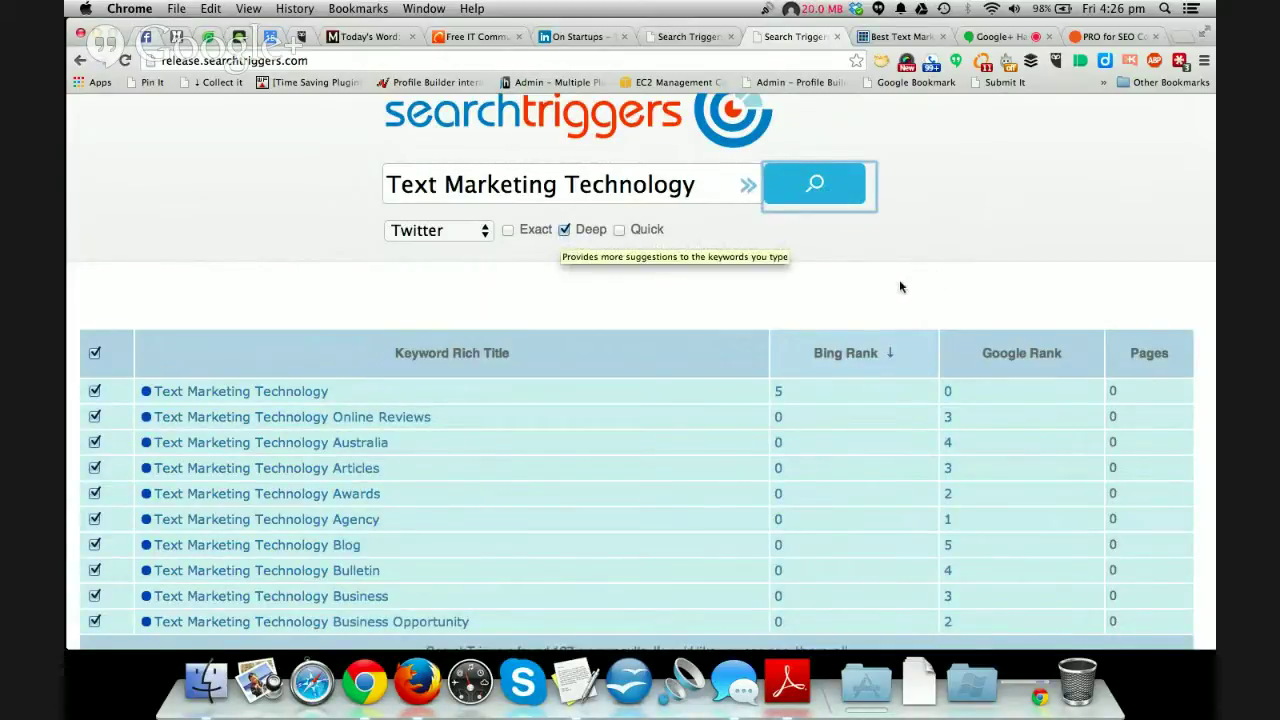
# Rerun the Twitter search with the Exact option instead of Deep and open the Bing results behind the keyword's Bing rank
pyautogui.click(565, 230)
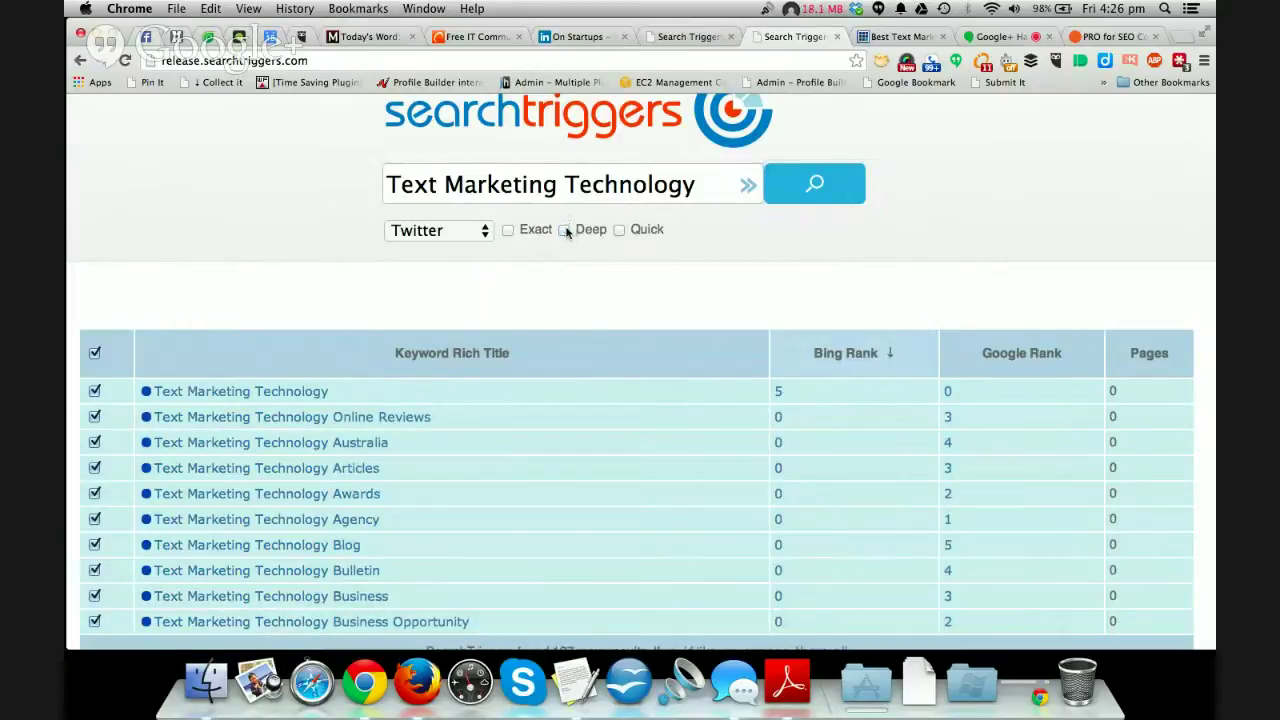
pyautogui.click(509, 230)
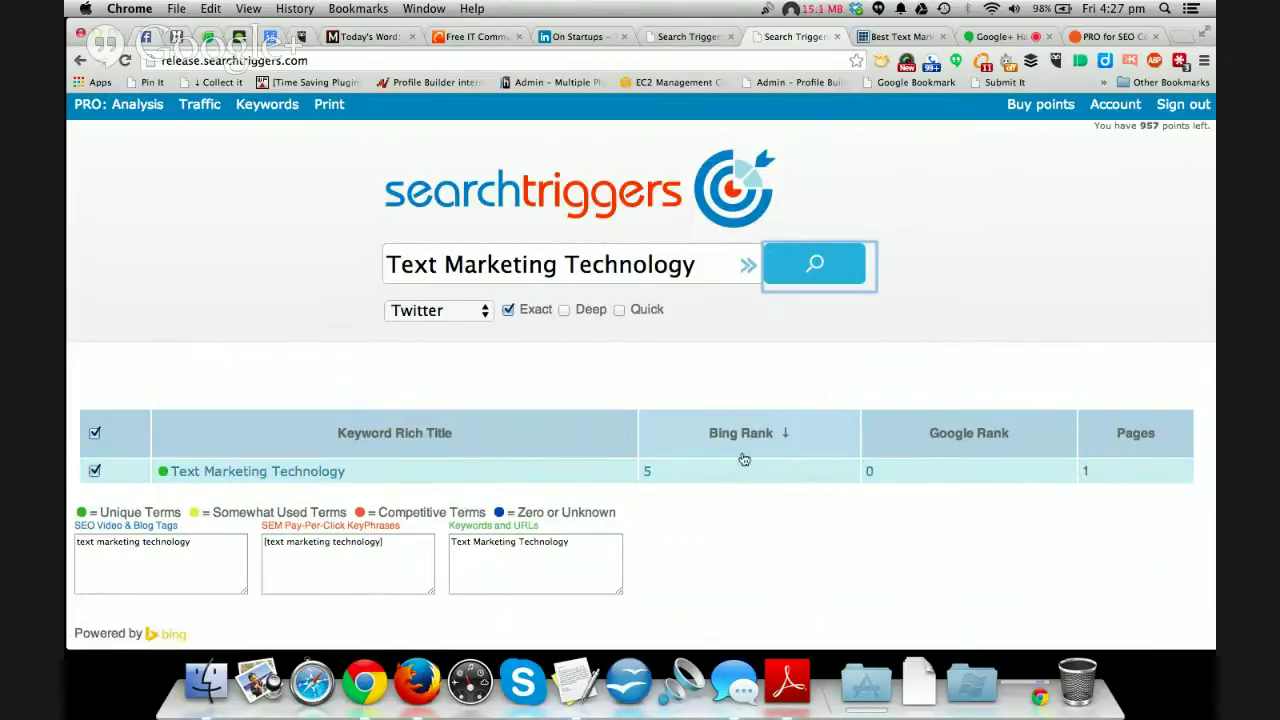
pyautogui.click(647, 471)
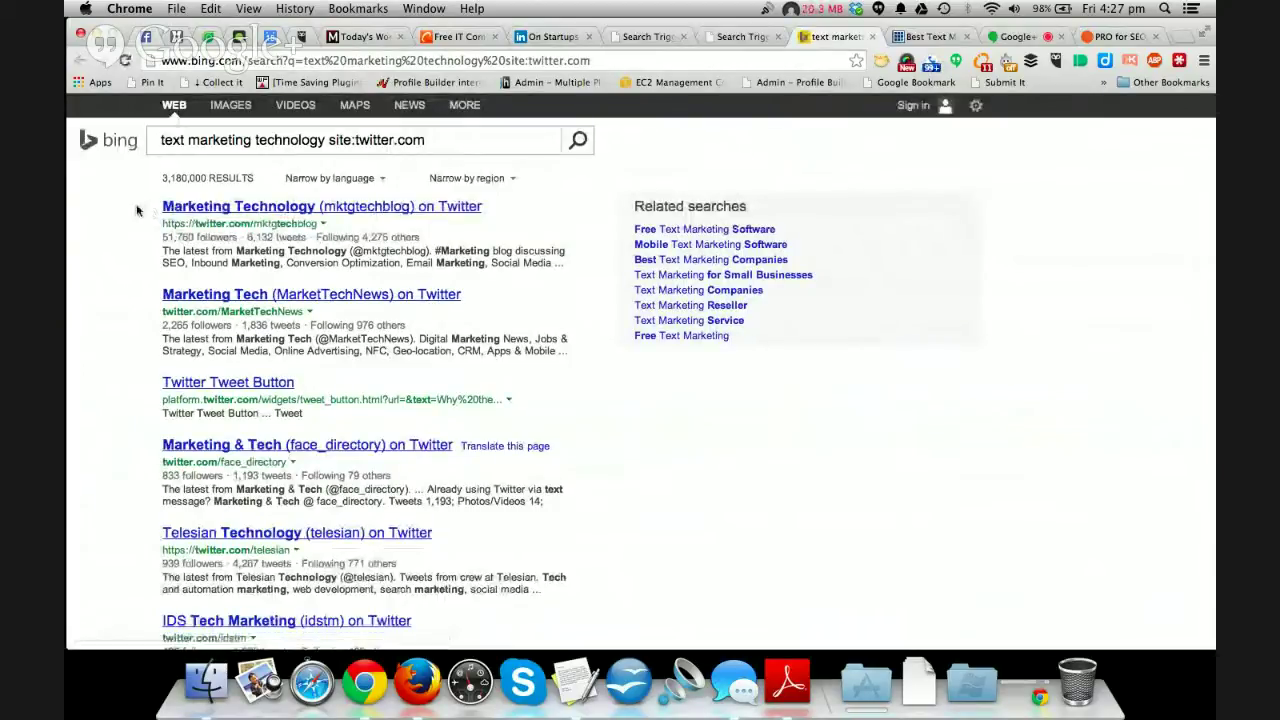
# Open the Marketing Technology Twitter profile from the Bing results and look through its details and recent tweets
pyautogui.click(254, 211)
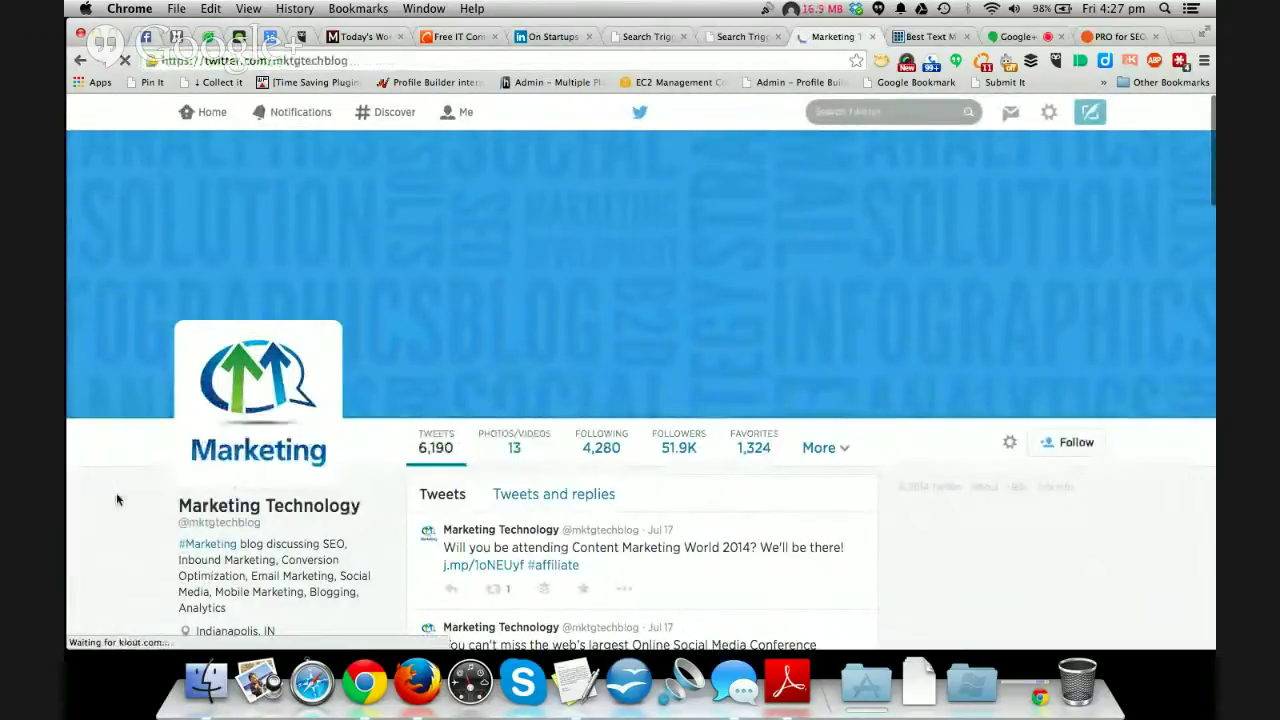
pyautogui.scroll(-3, 116, 499)
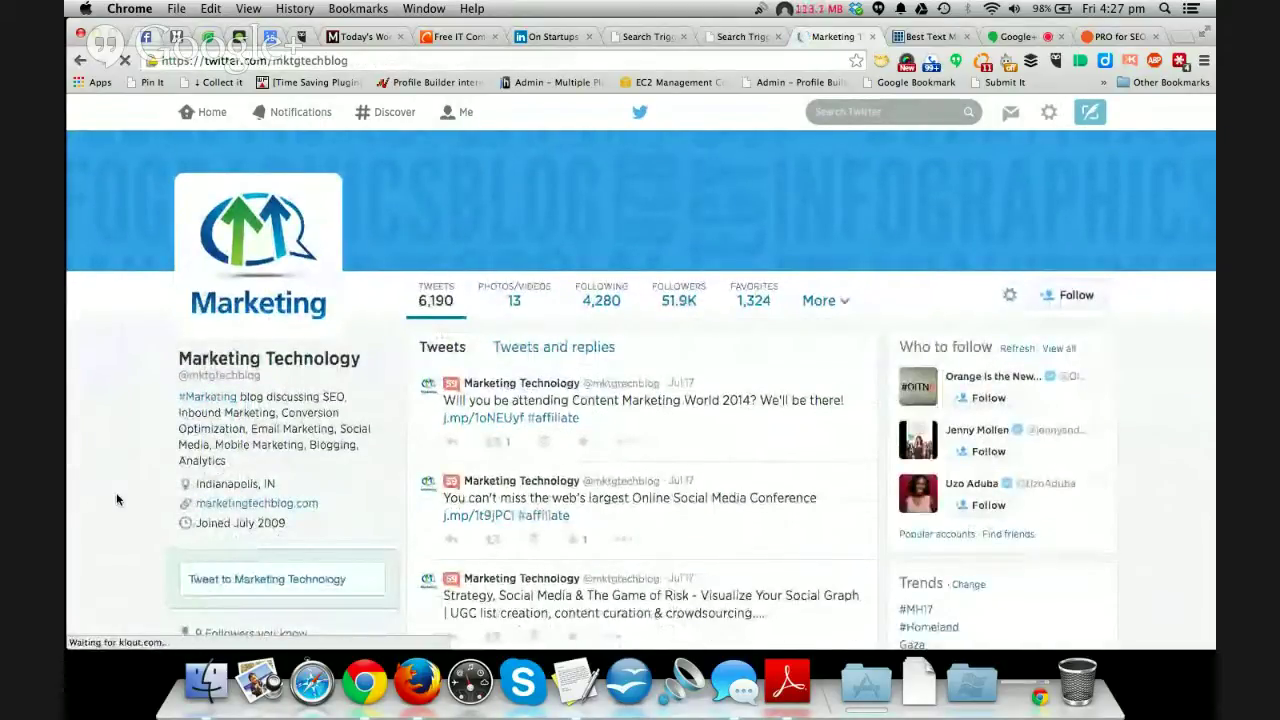
pyautogui.scroll(-1, 116, 499)
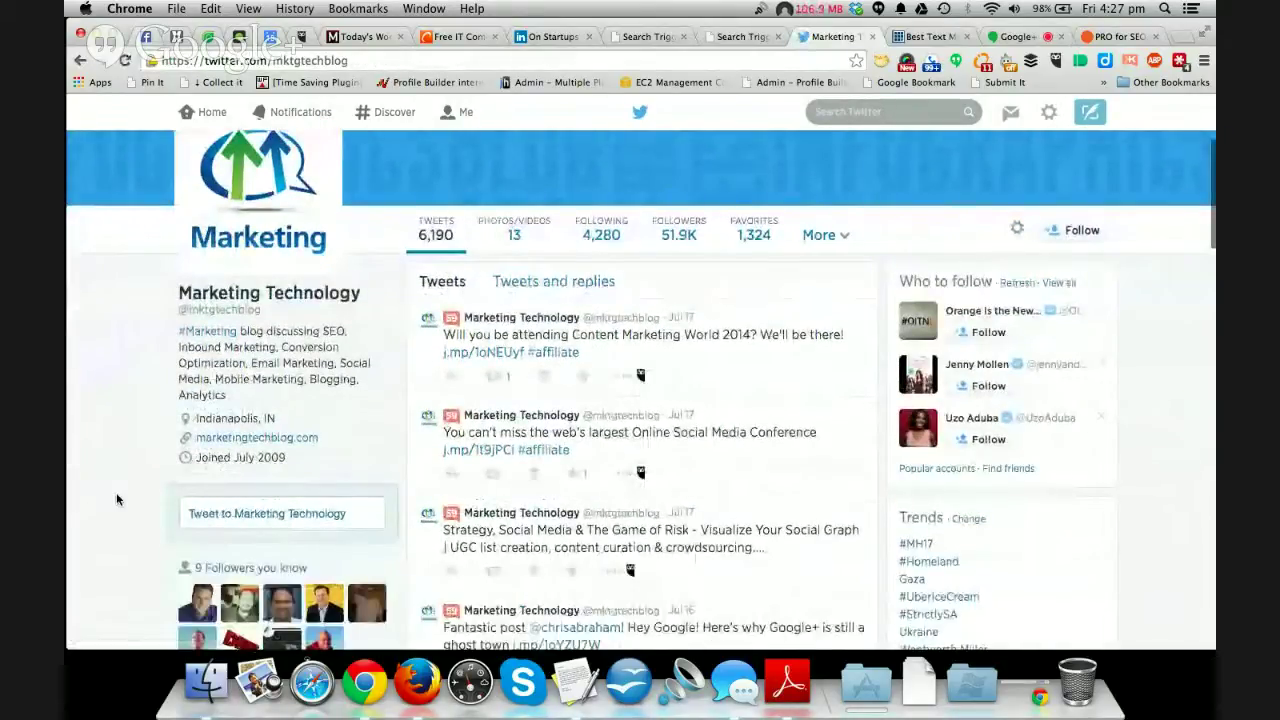
pyautogui.scroll(1, 116, 499)
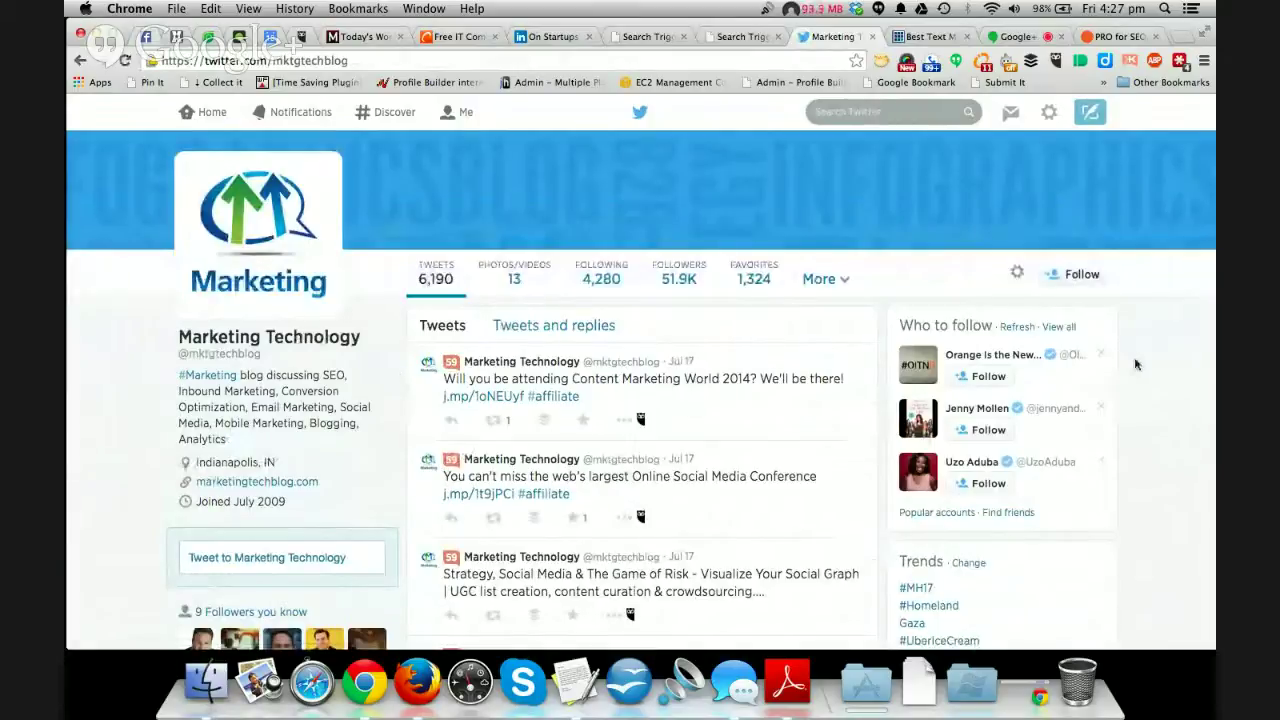
# Return to the SearchTriggers results, and switch to the Google+ Hangouts session
pyautogui.click(726, 38)
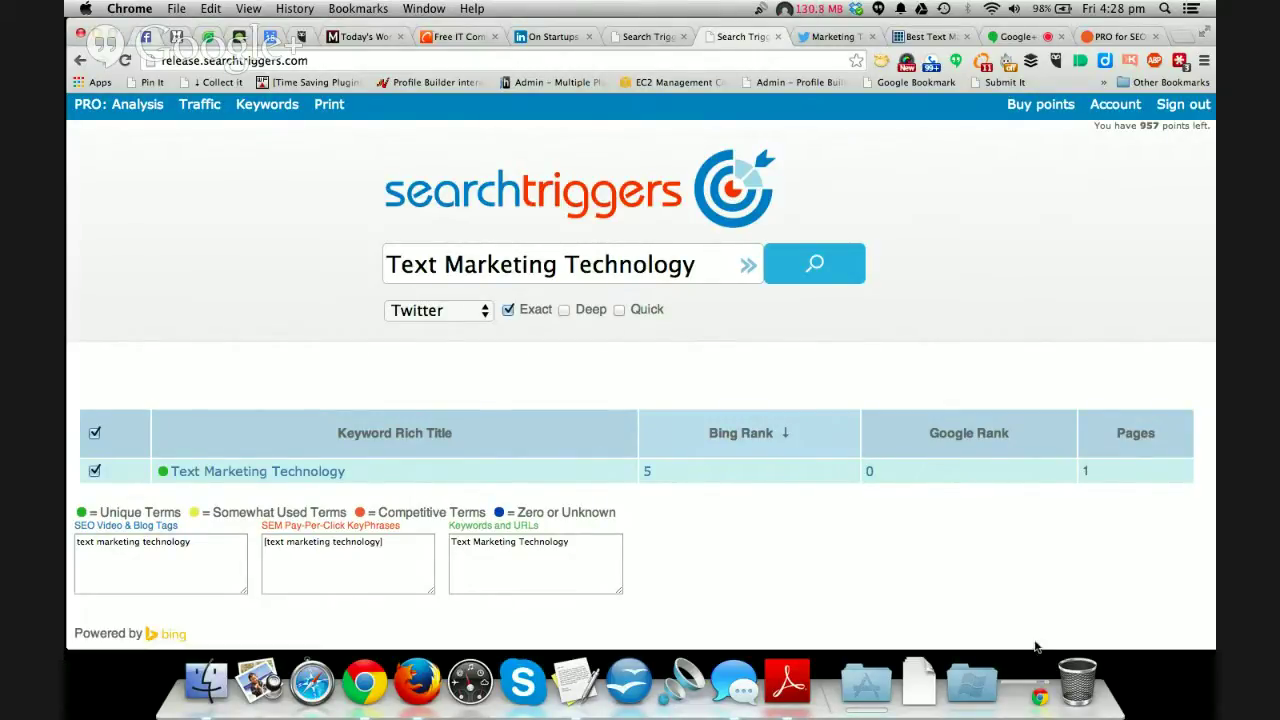
pyautogui.click(1017, 38)
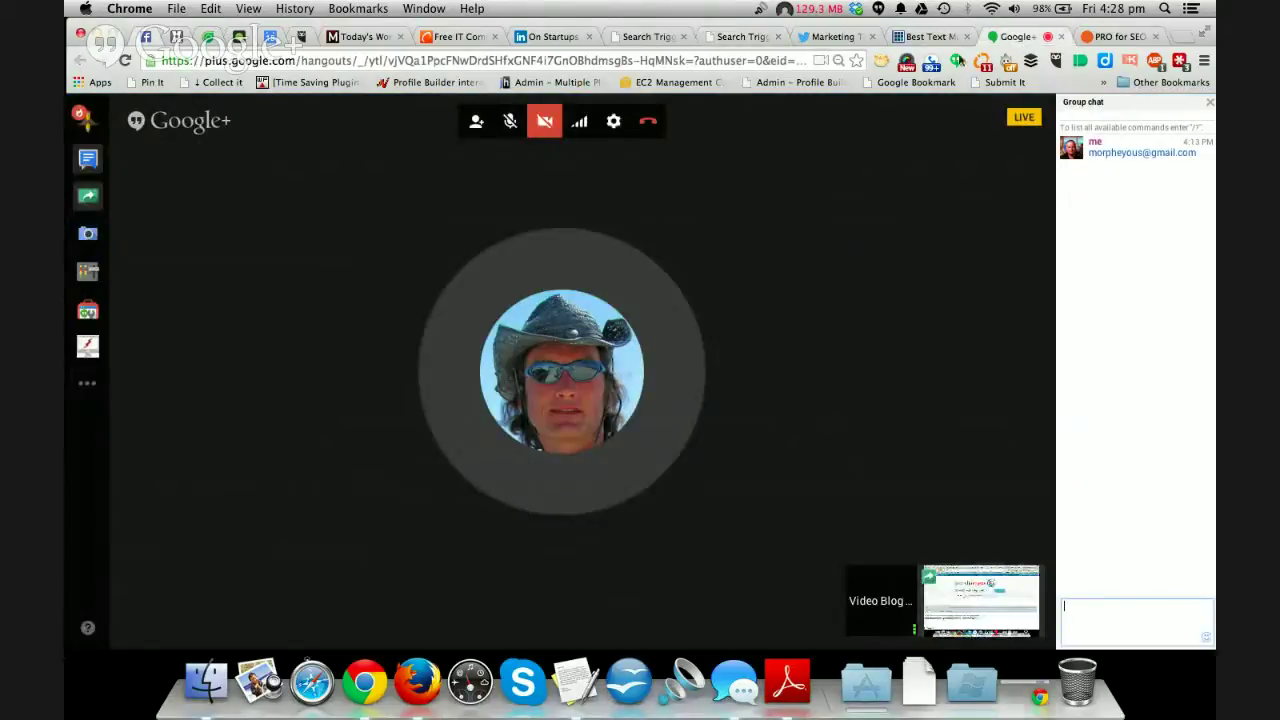
# Mute the Hangouts microphone while it is not needed and unmute it again to speak to the group
pyautogui.click(507, 124)
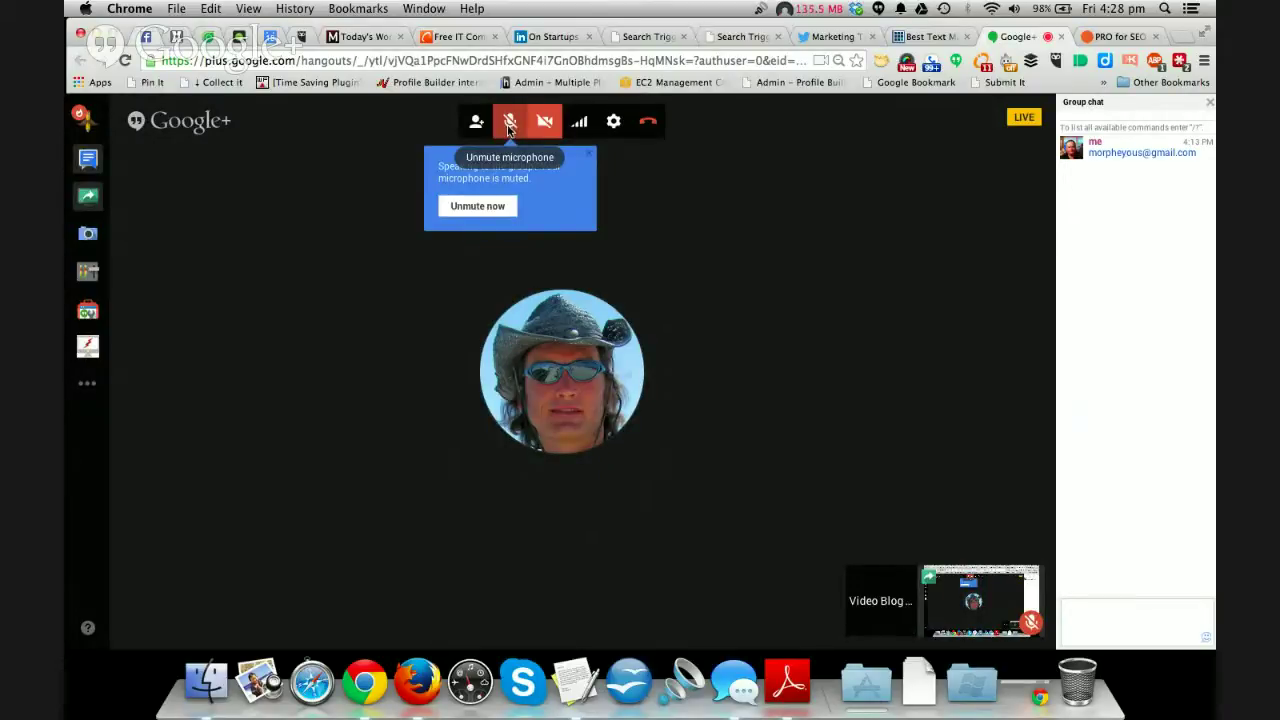
pyautogui.click(509, 124)
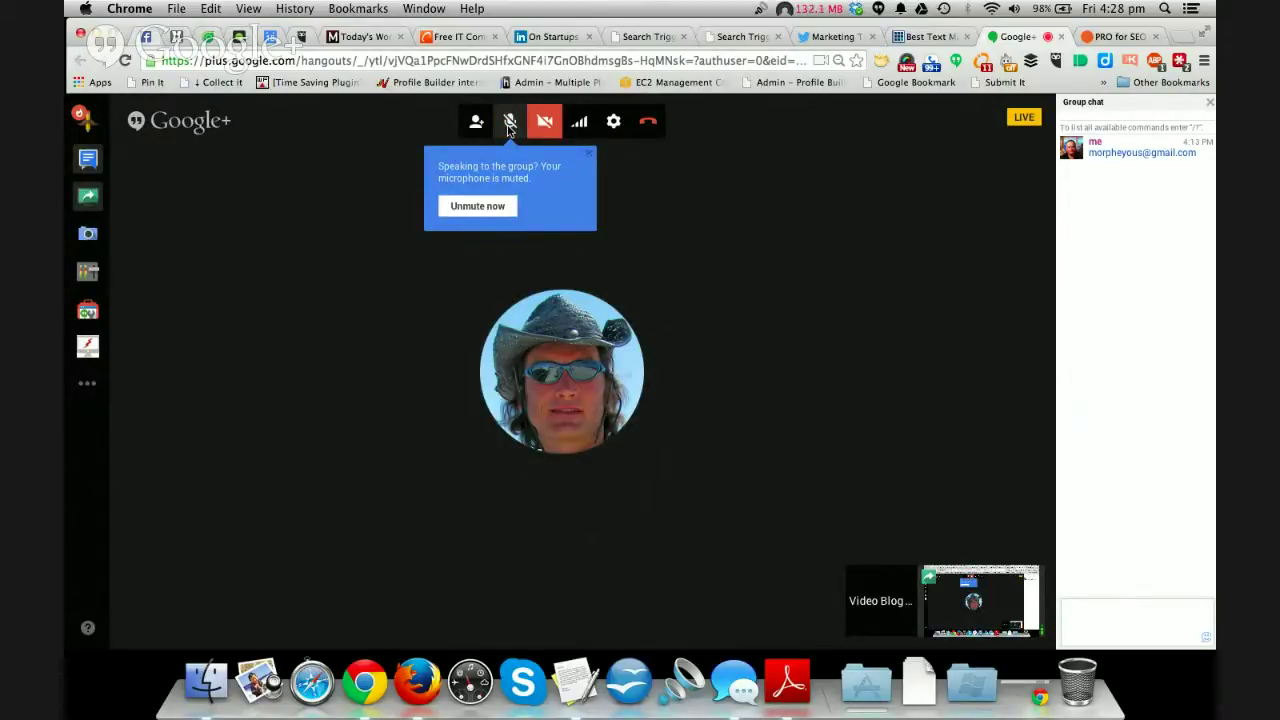
pyautogui.click(509, 124)
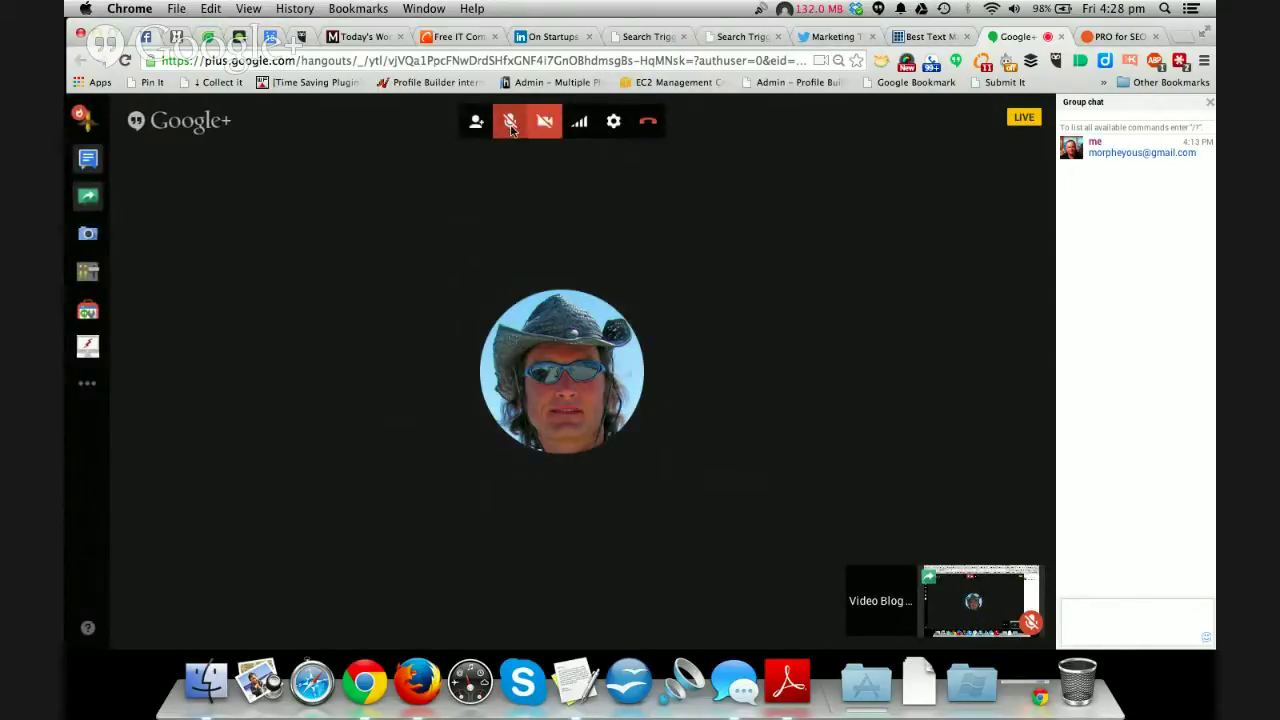
pyautogui.click(511, 127)
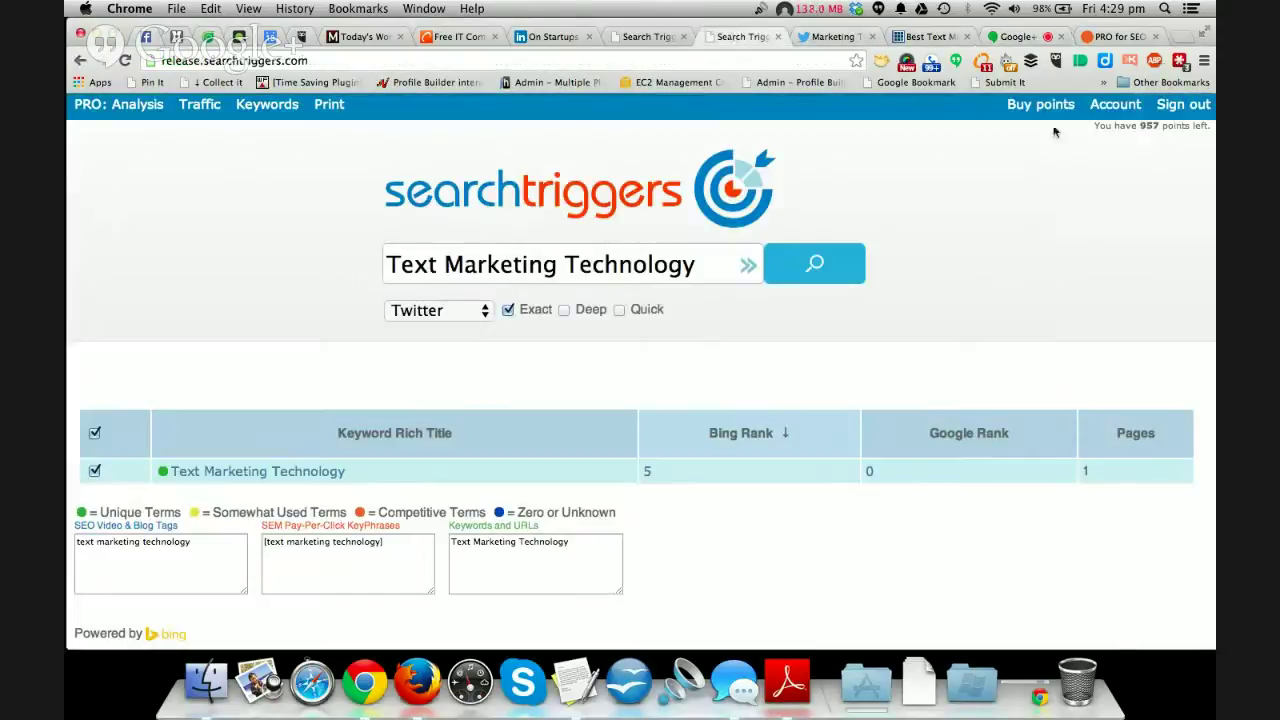
# Return to the SearchTriggers results and highlight the keyword text in the SEO Video & Blog Tags and the Keywords and URLs boxes
pyautogui.click(742, 36)
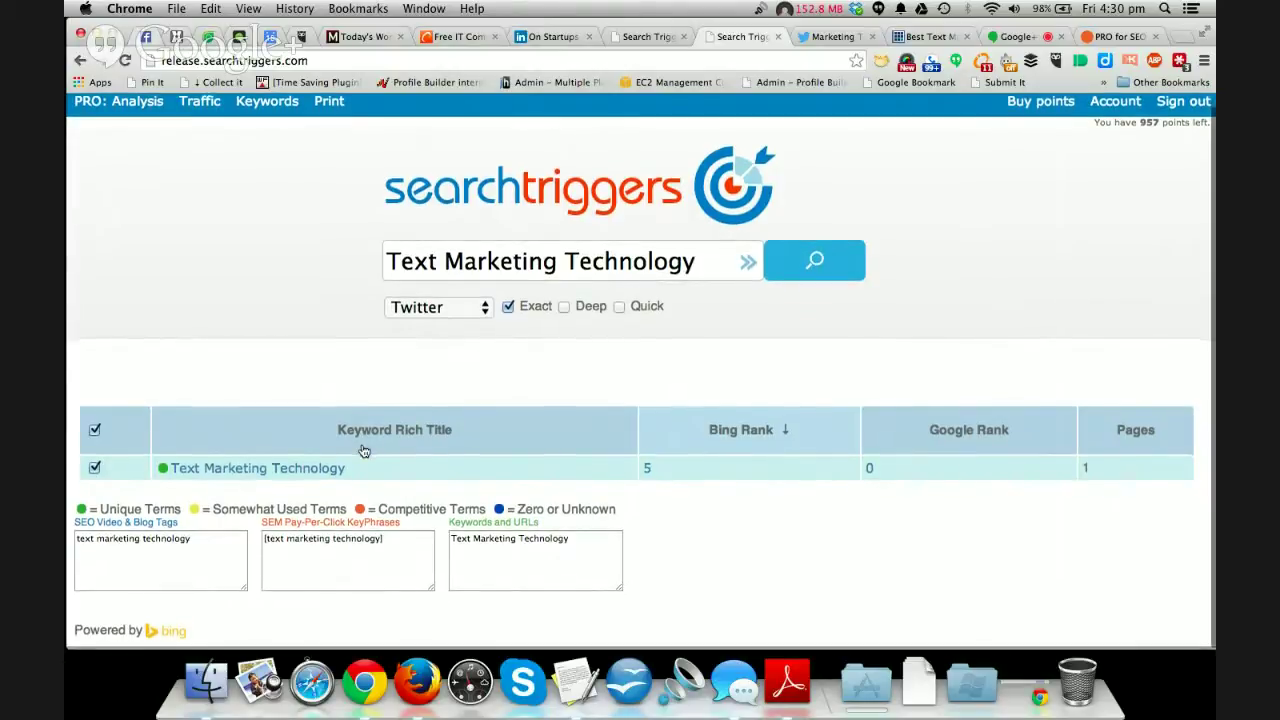
pyautogui.click(79, 541)
pyautogui.moveTo(79, 541); pyautogui.dragTo(212, 543)
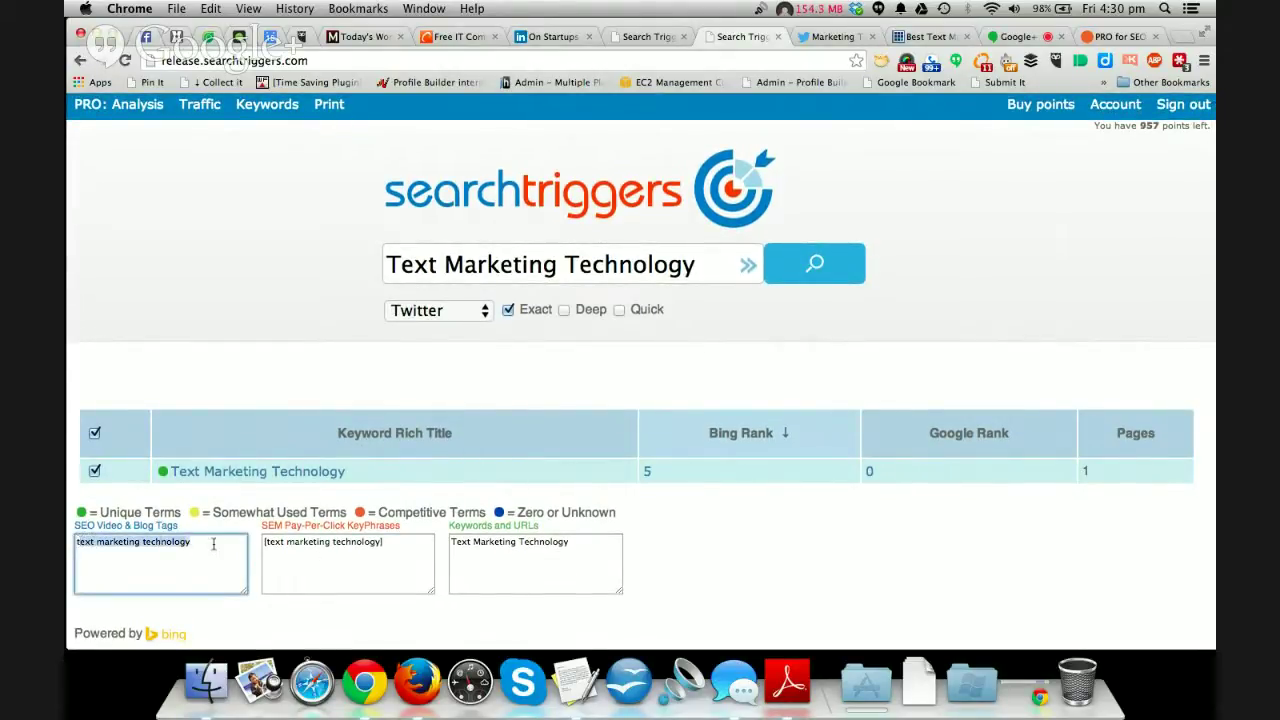
pyautogui.click(588, 551)
pyautogui.press('super+a')
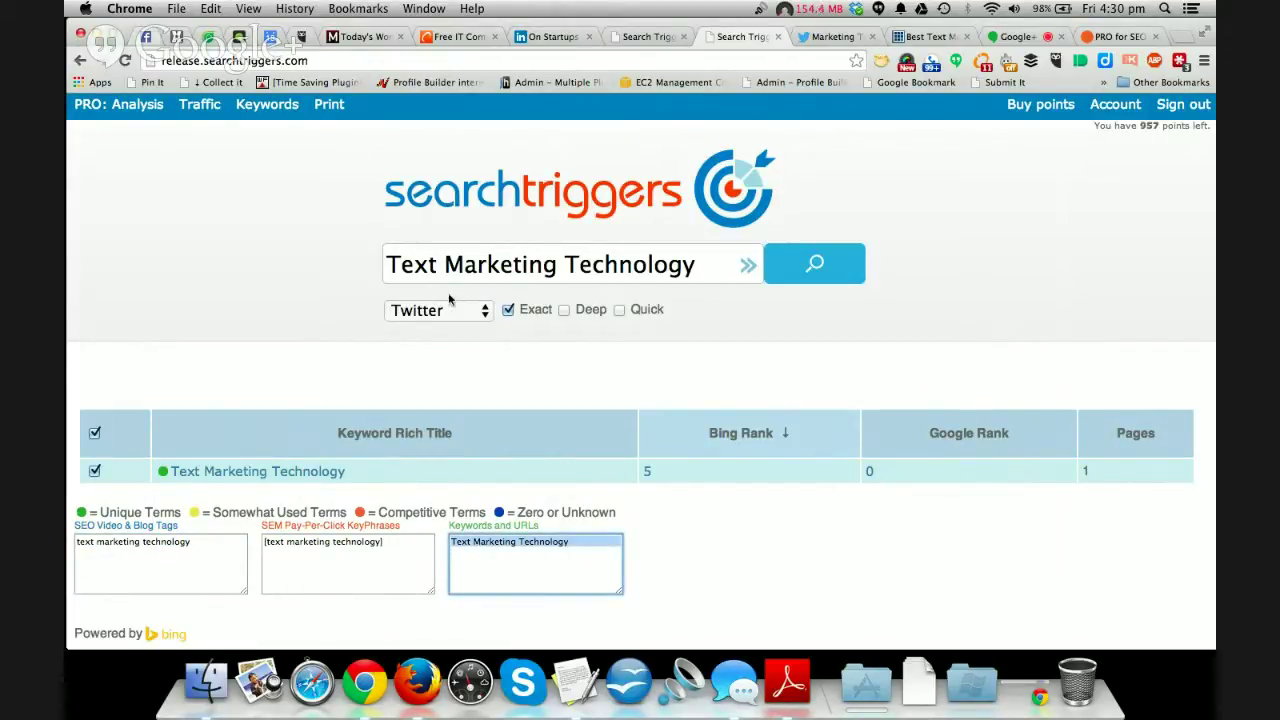
pyautogui.scroll(-1, 239, 250)
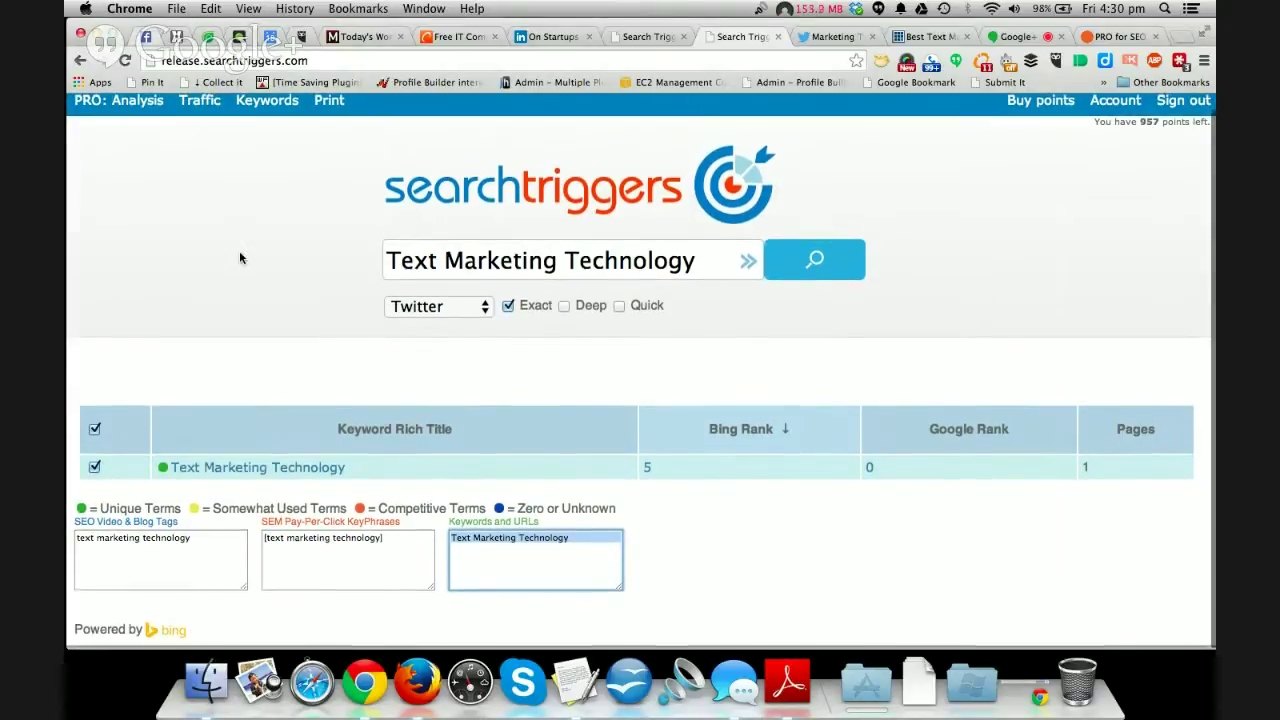
pyautogui.scroll(1, 240, 256)
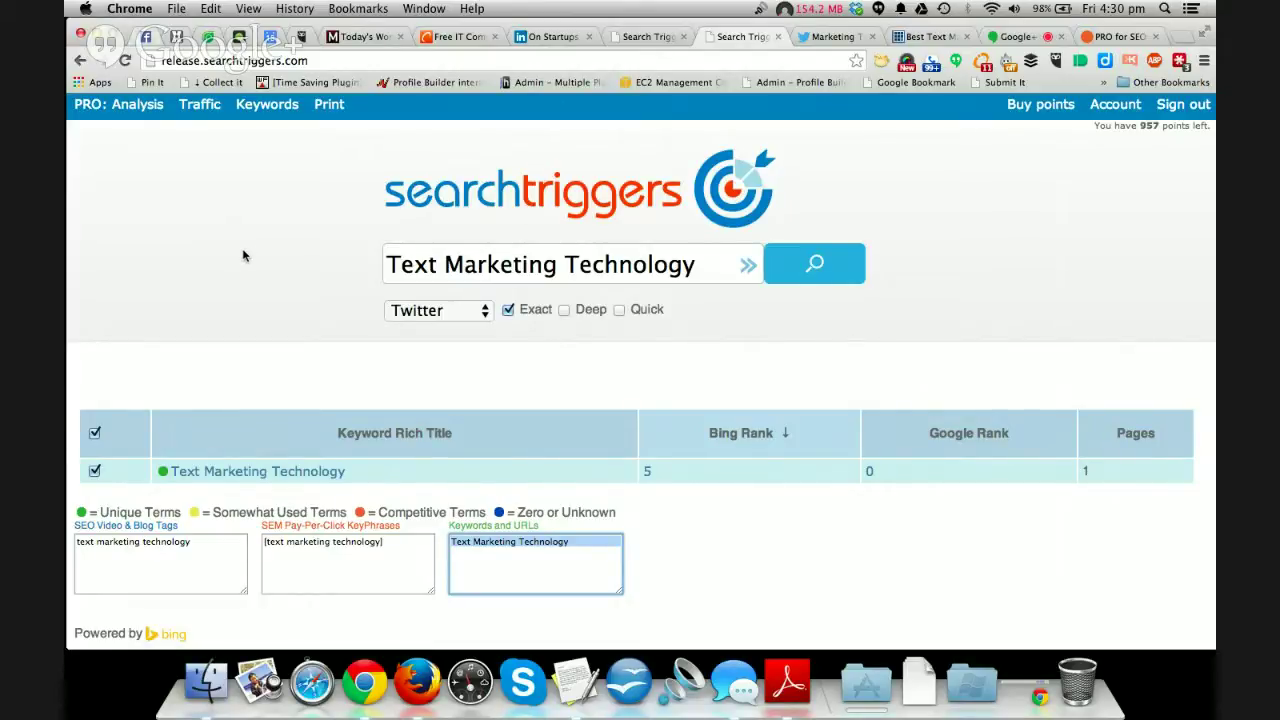
# Expand the search field to multi-line keyword entry, and stop sharing the screen with the Google+ Hangout
pyautogui.click(750, 268)
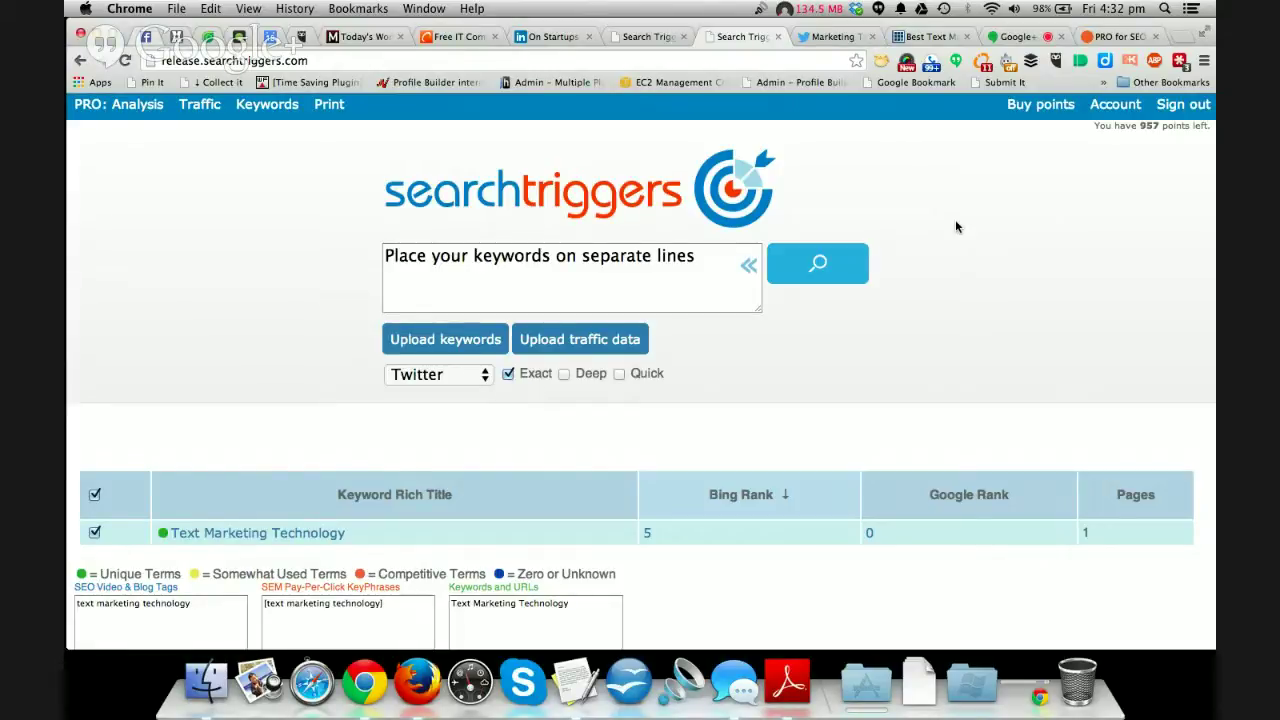
pyautogui.click(1034, 686)
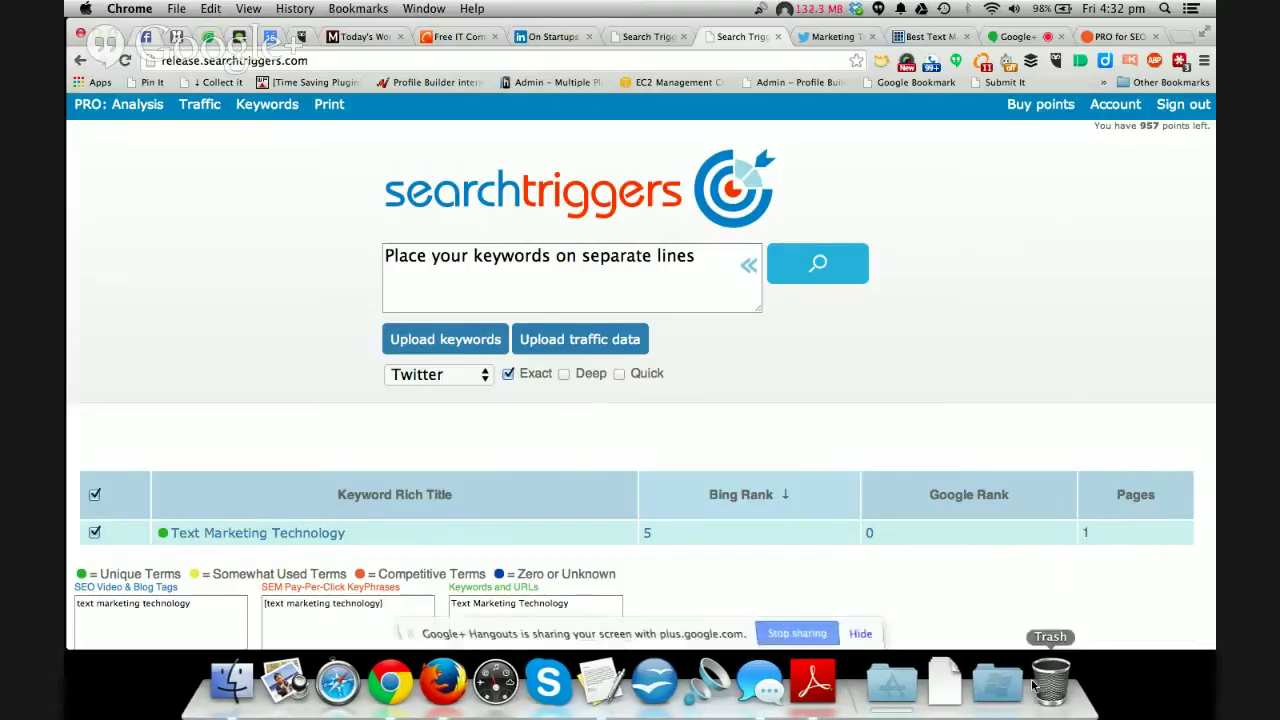
pyautogui.click(792, 634)
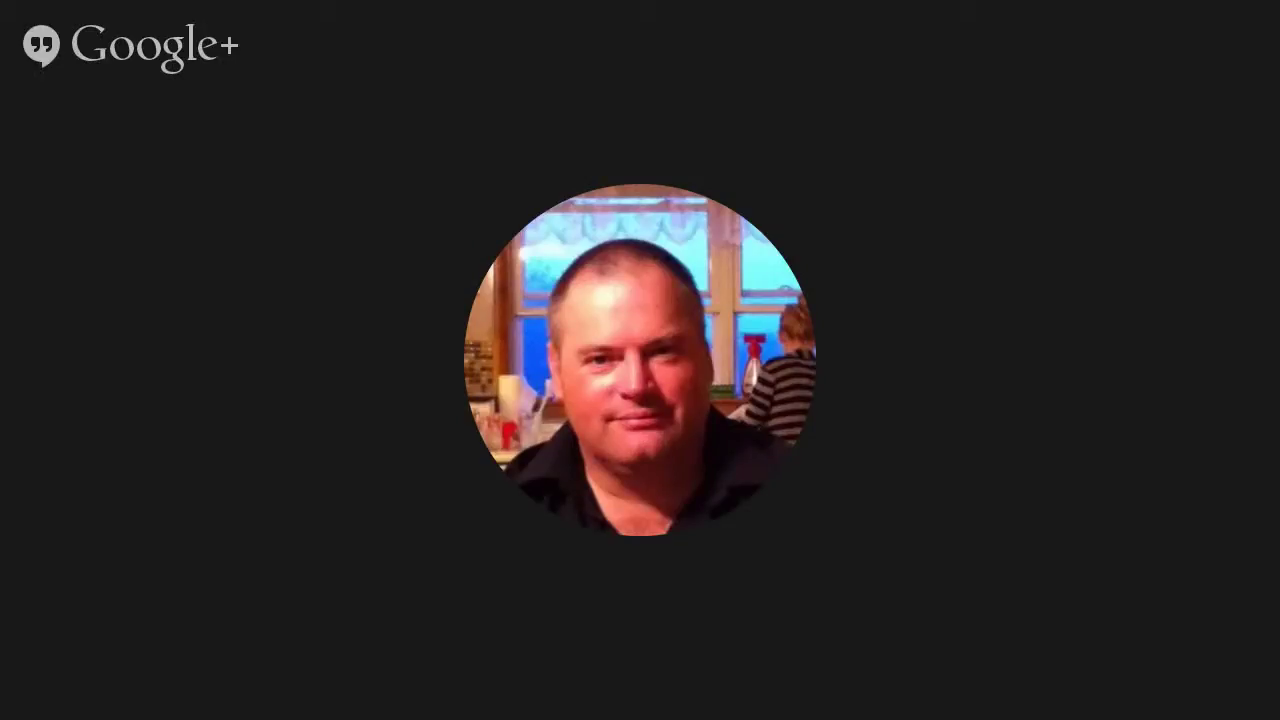